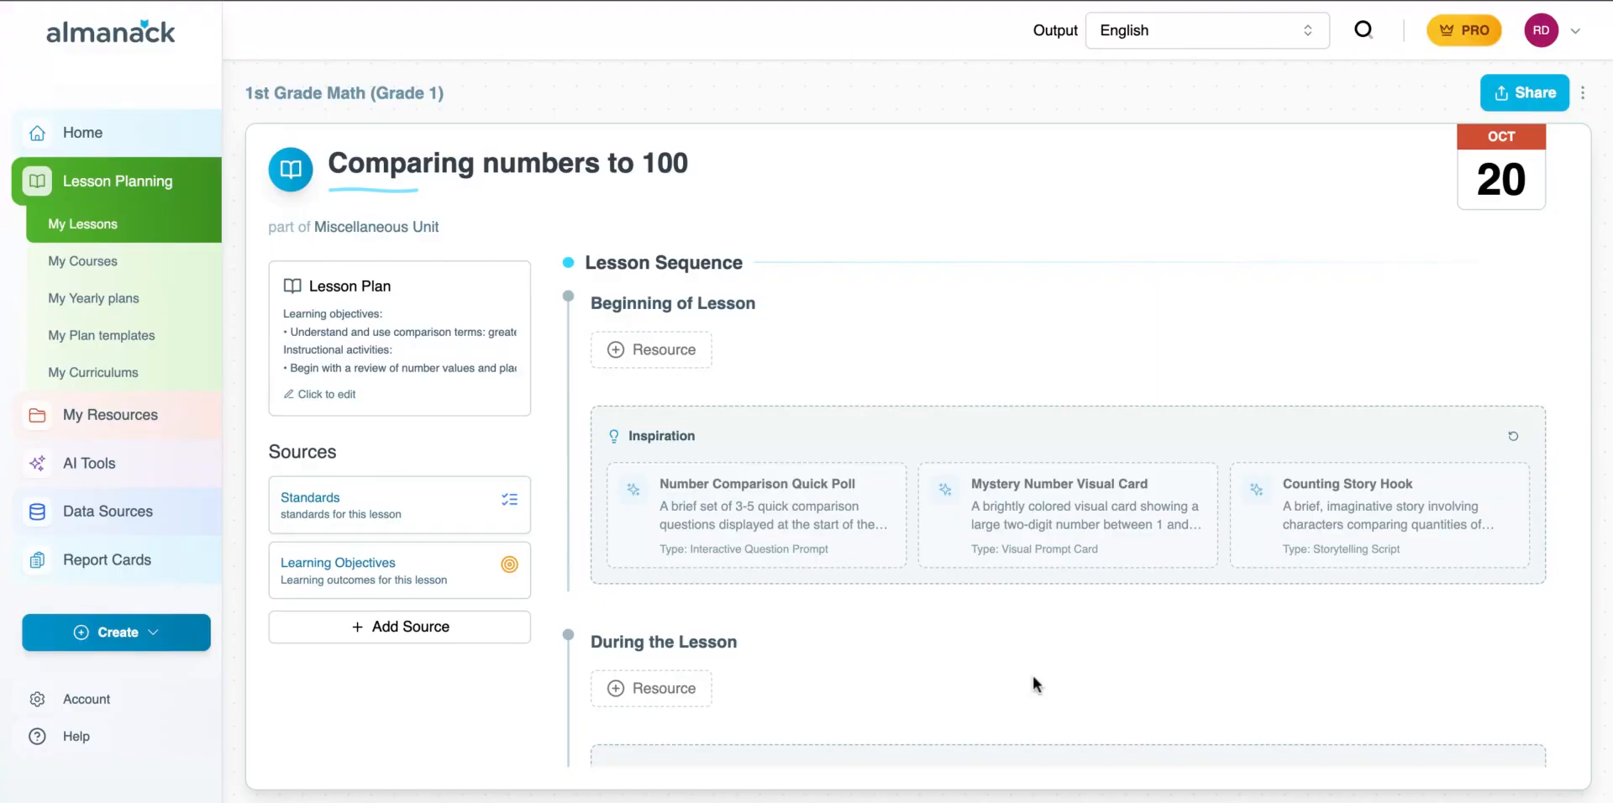
- Start a new resource for the Beginning of Lesson section and choose Worksheet as what to create
scroll(1034, 677, "down", 2)
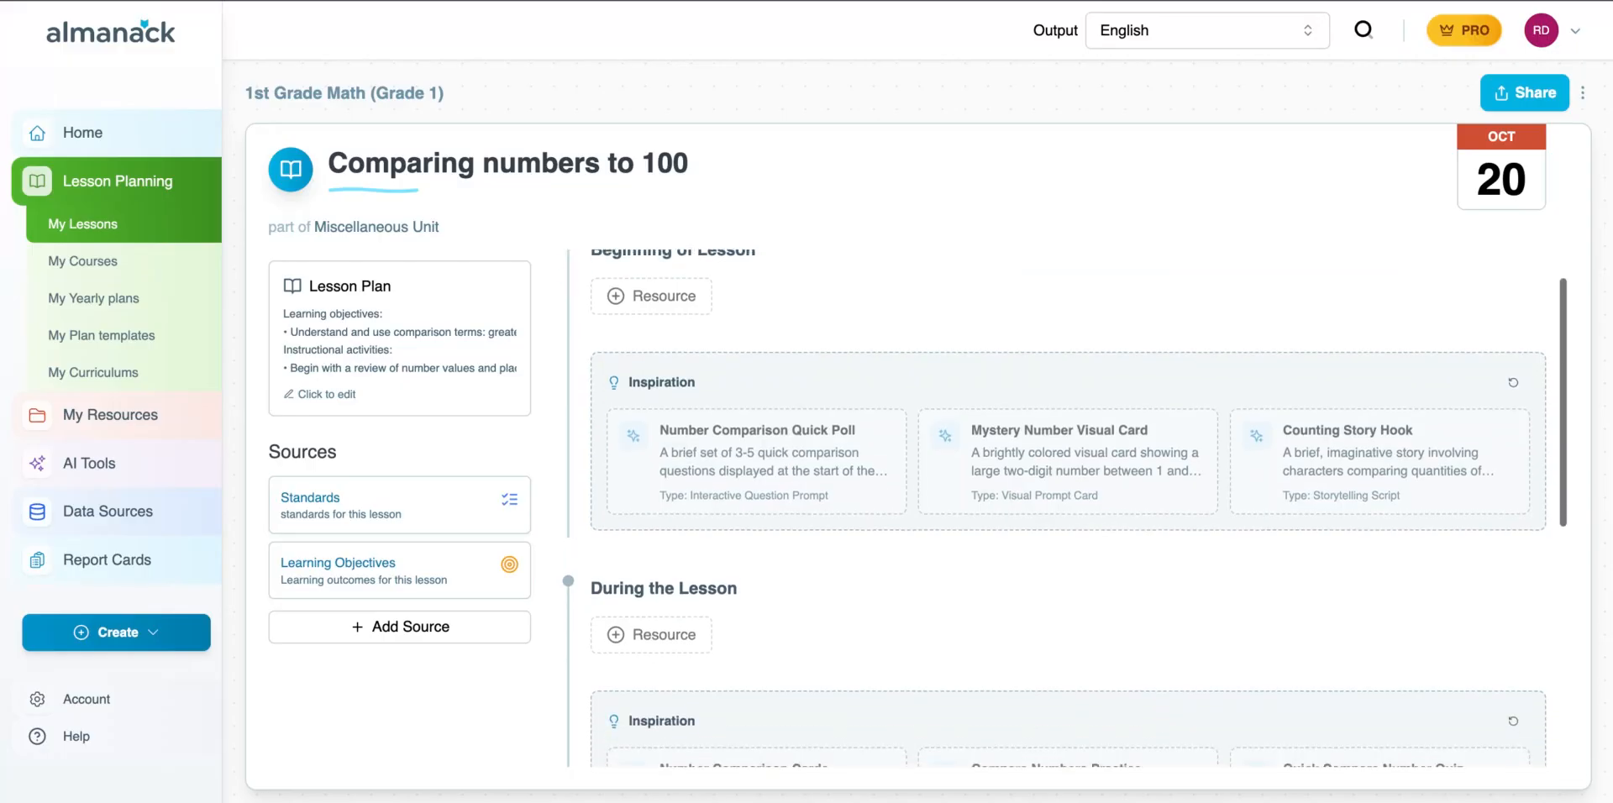
scroll(1033, 677, "up", 1)
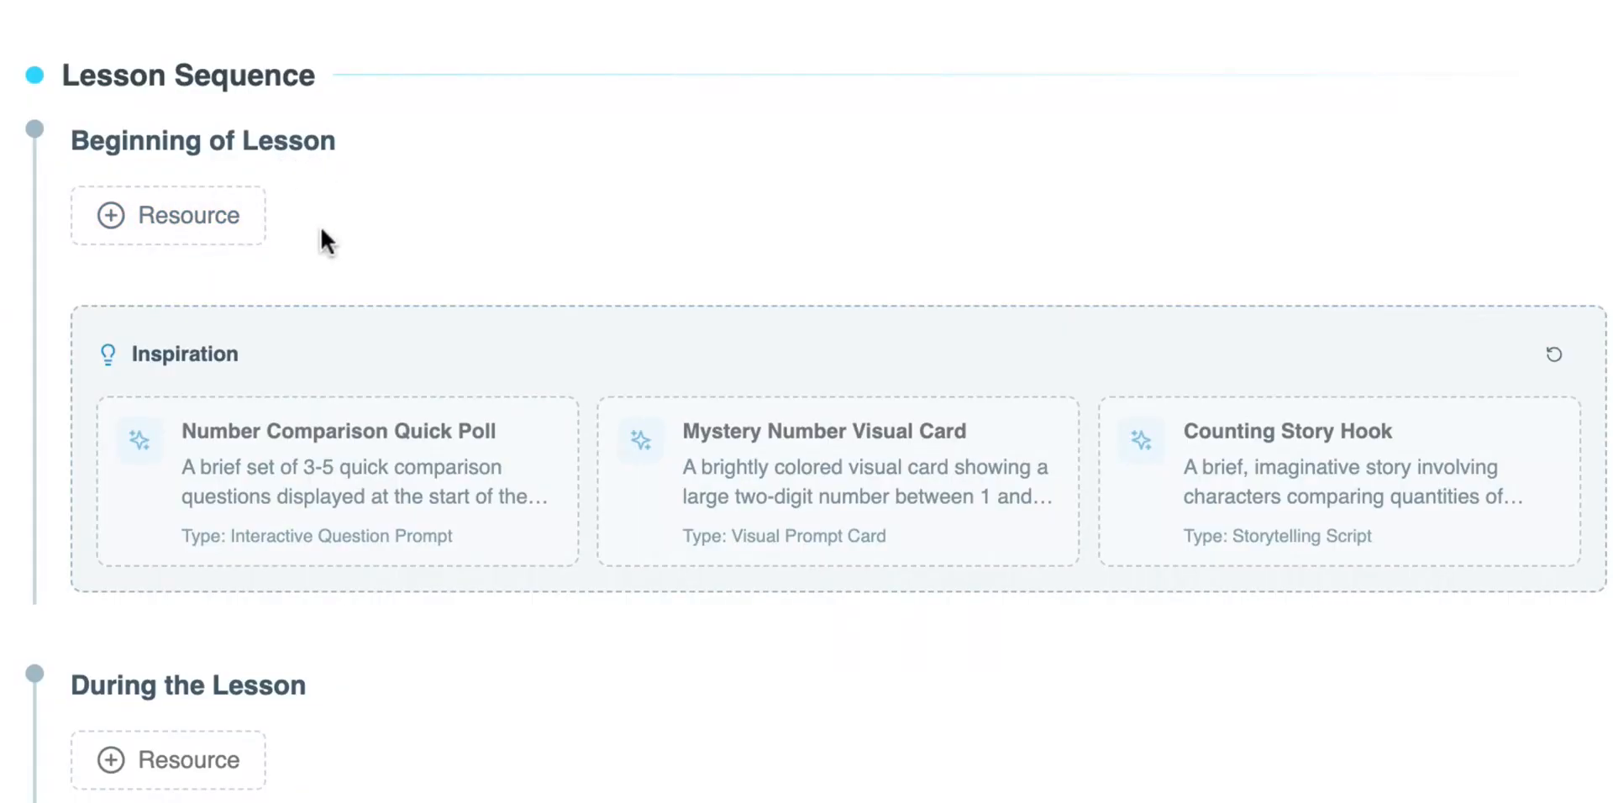
left_click(195, 220)
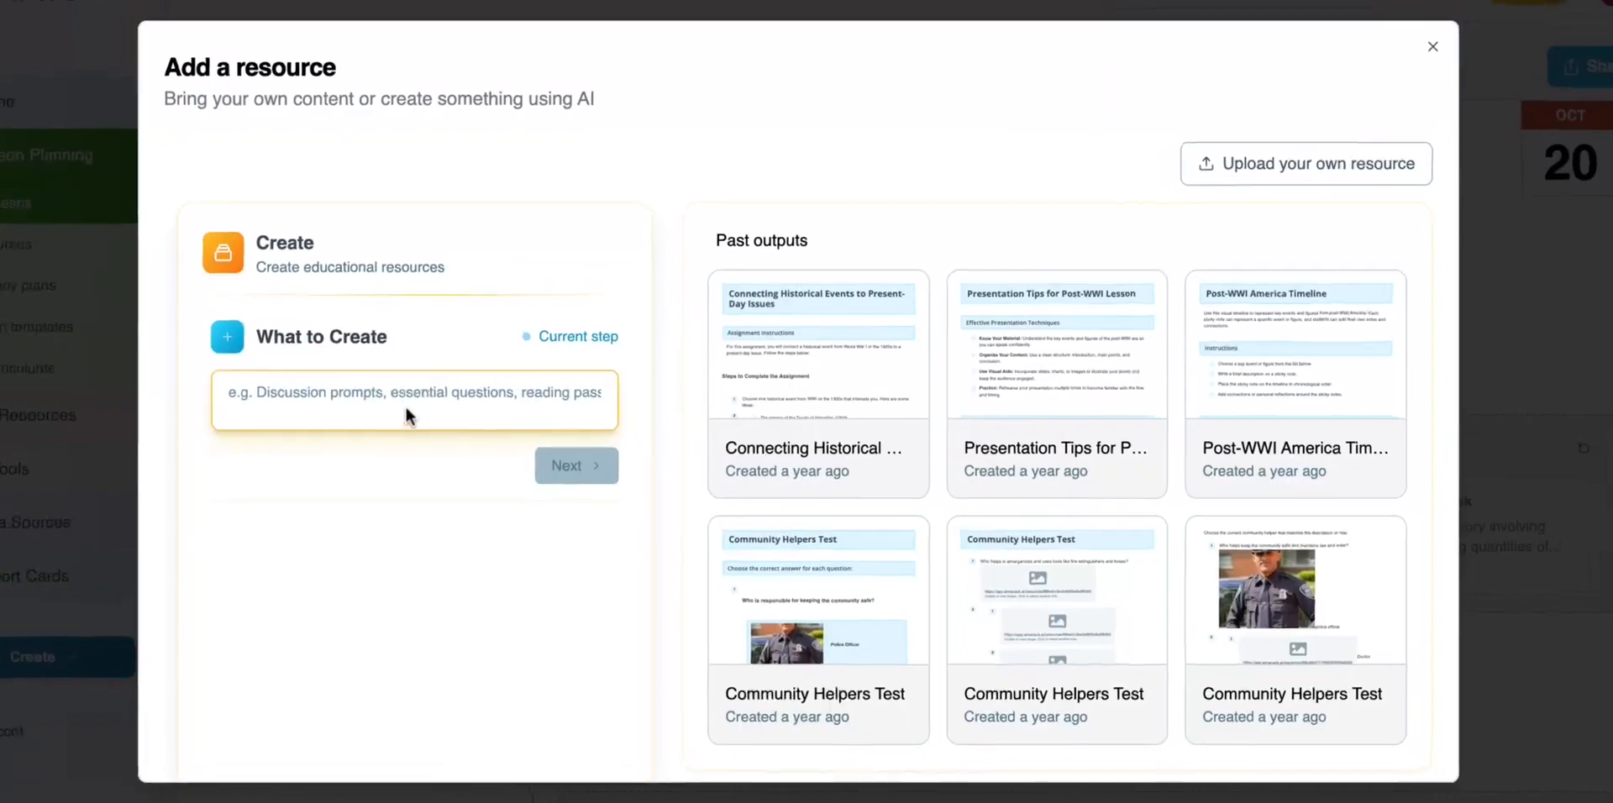
left_click(455, 397)
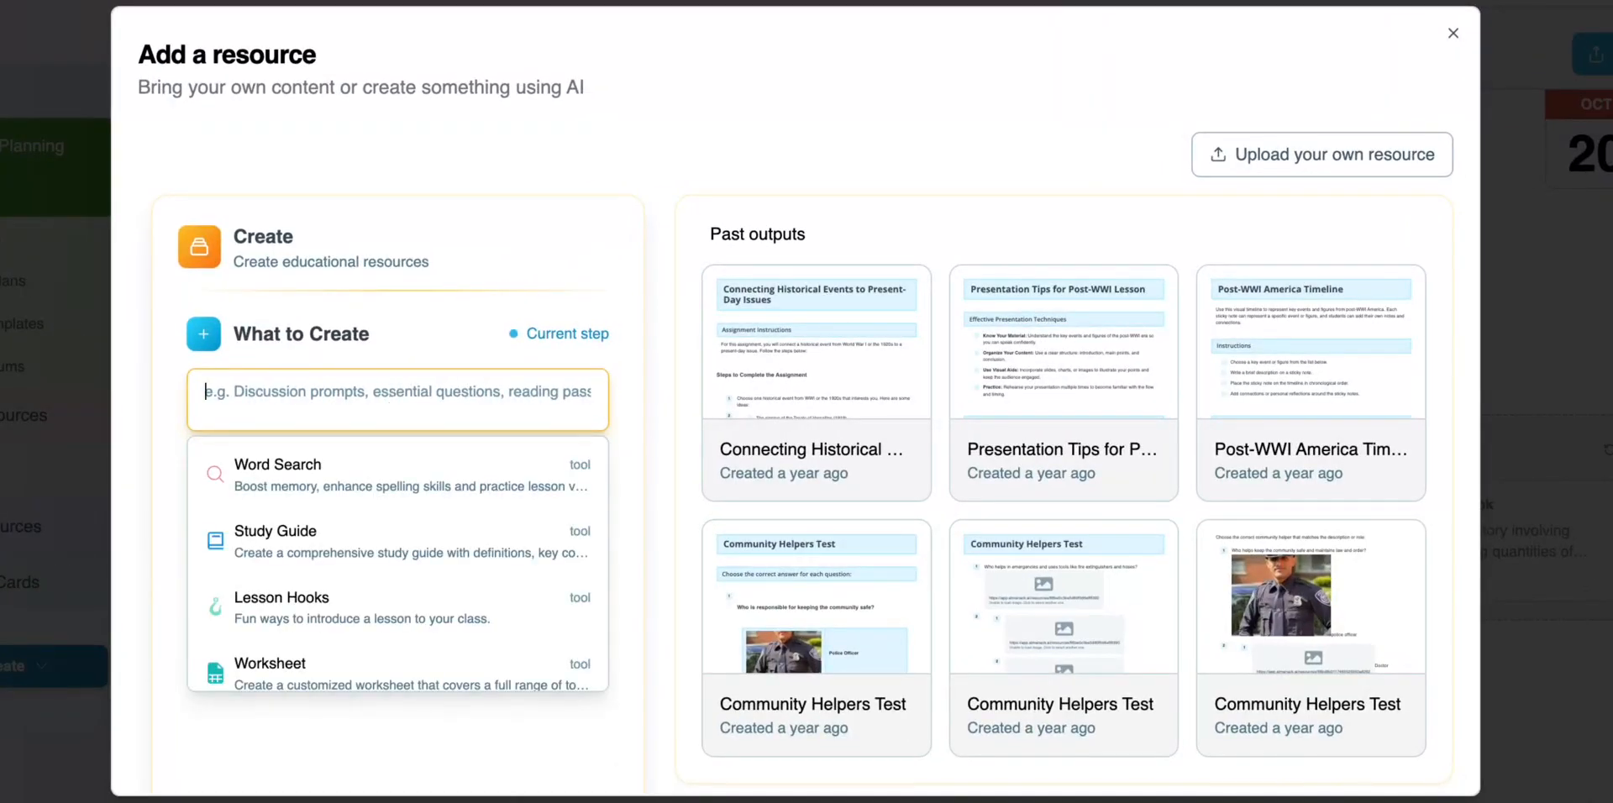
scroll(379, 533, "down", 2)
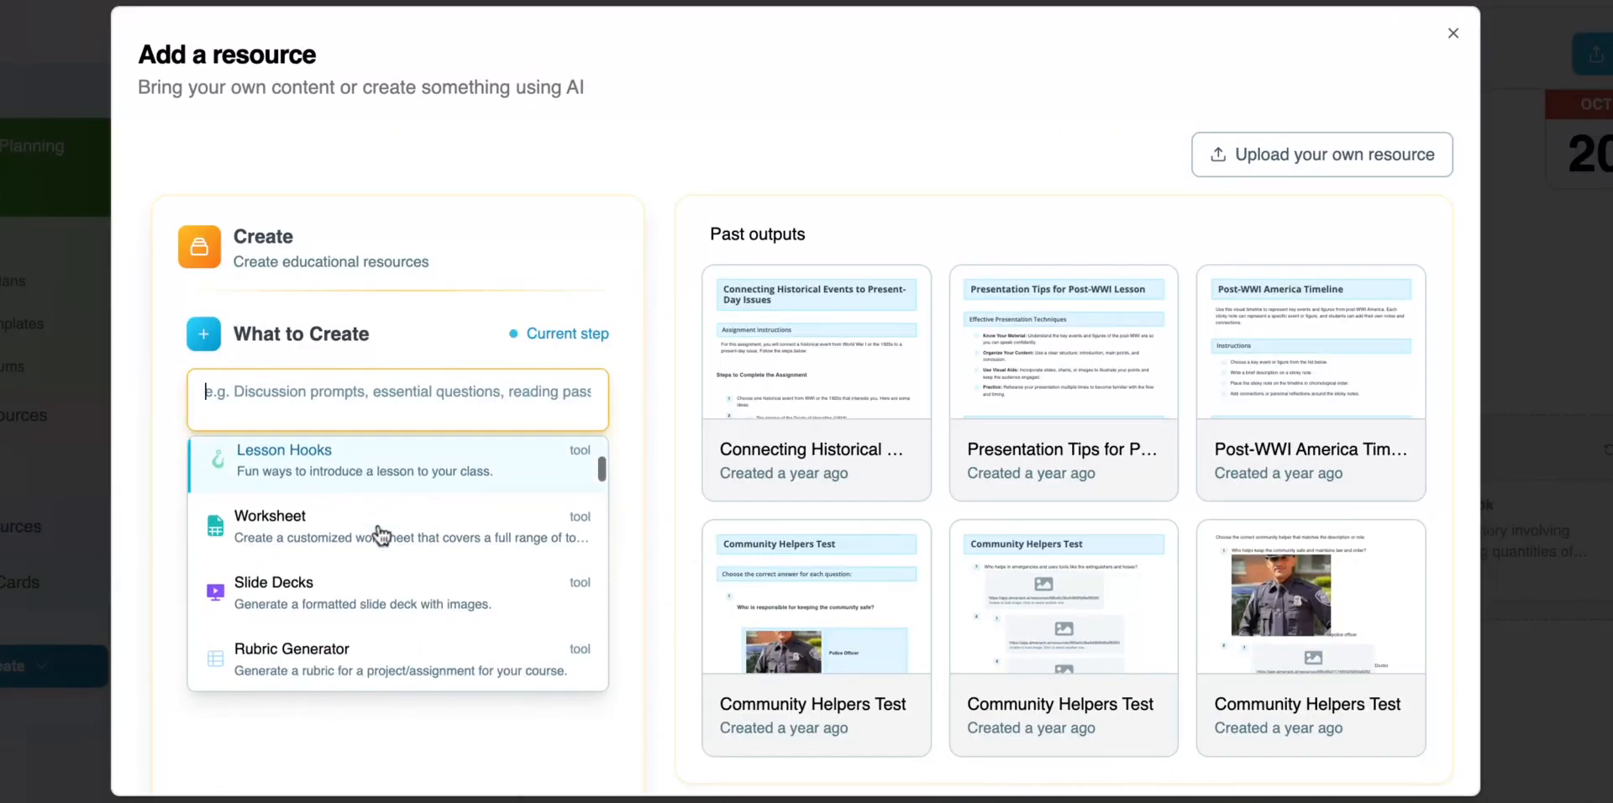
scroll(378, 539, "down", 2)
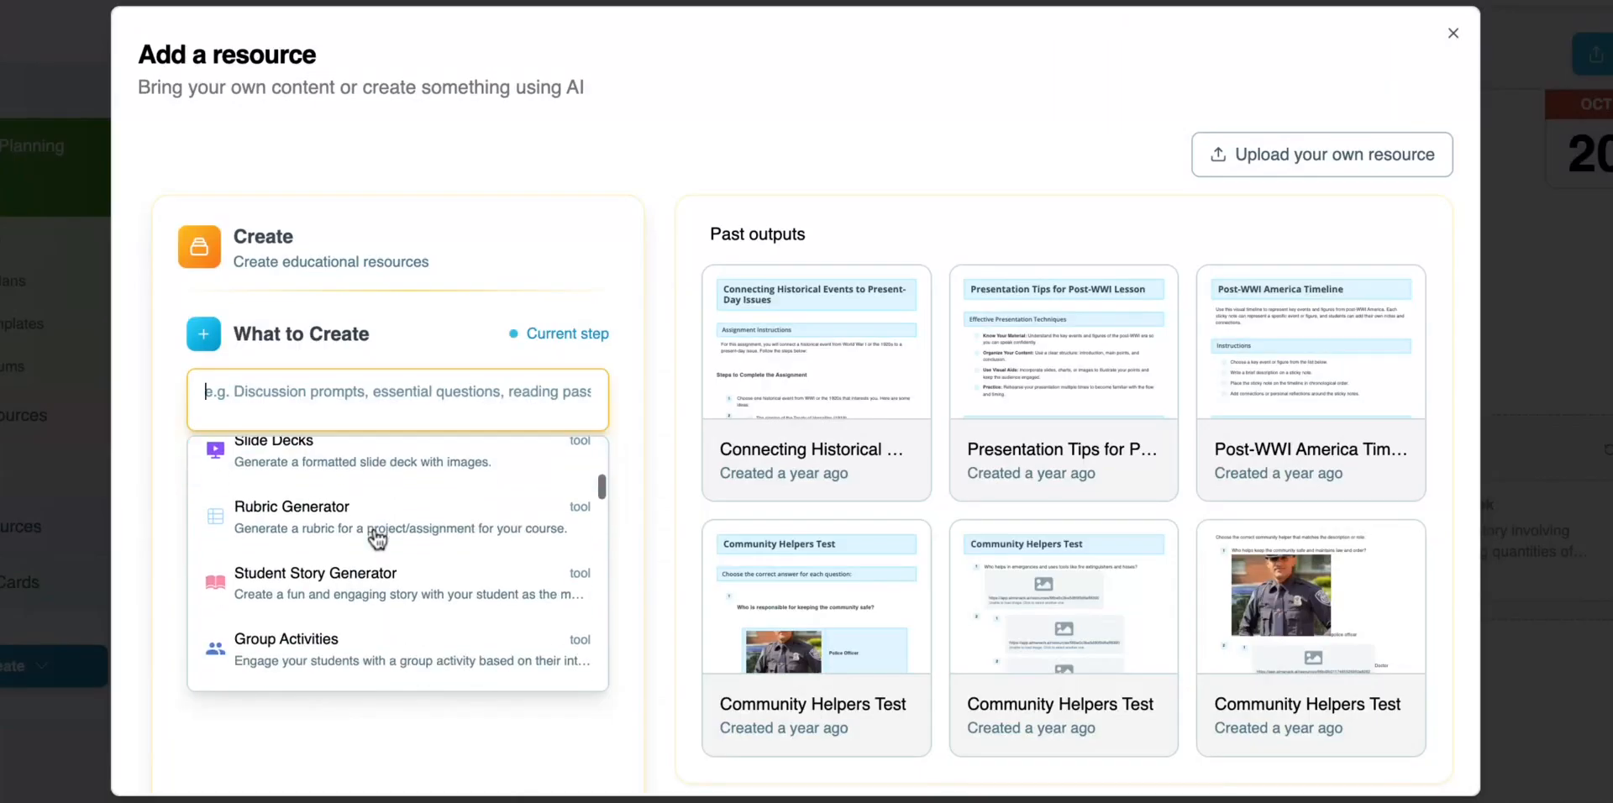
scroll(384, 511, "up", 2)
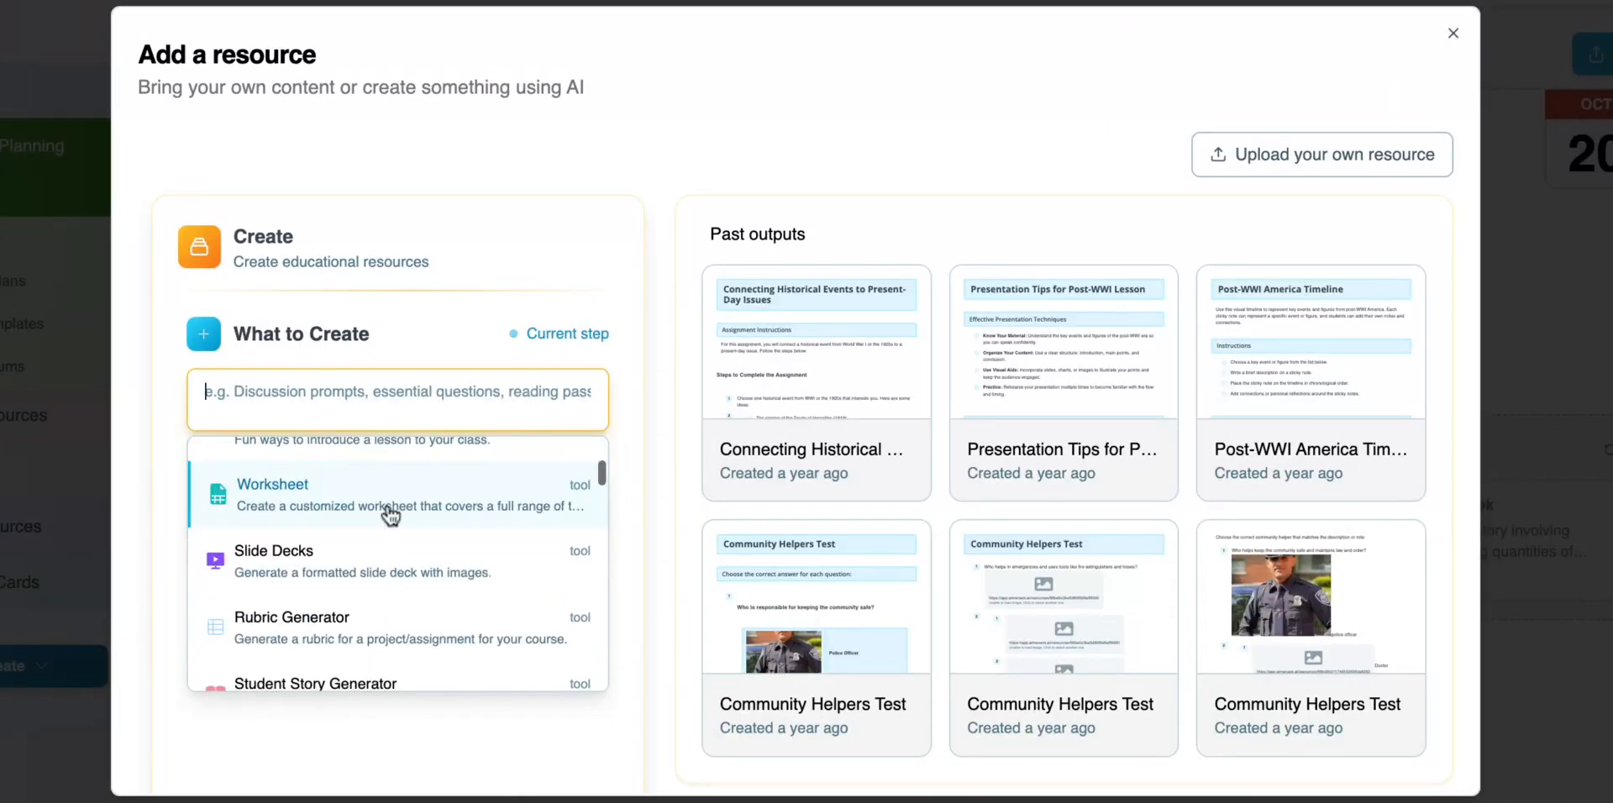
scroll(371, 569, "down", 1)
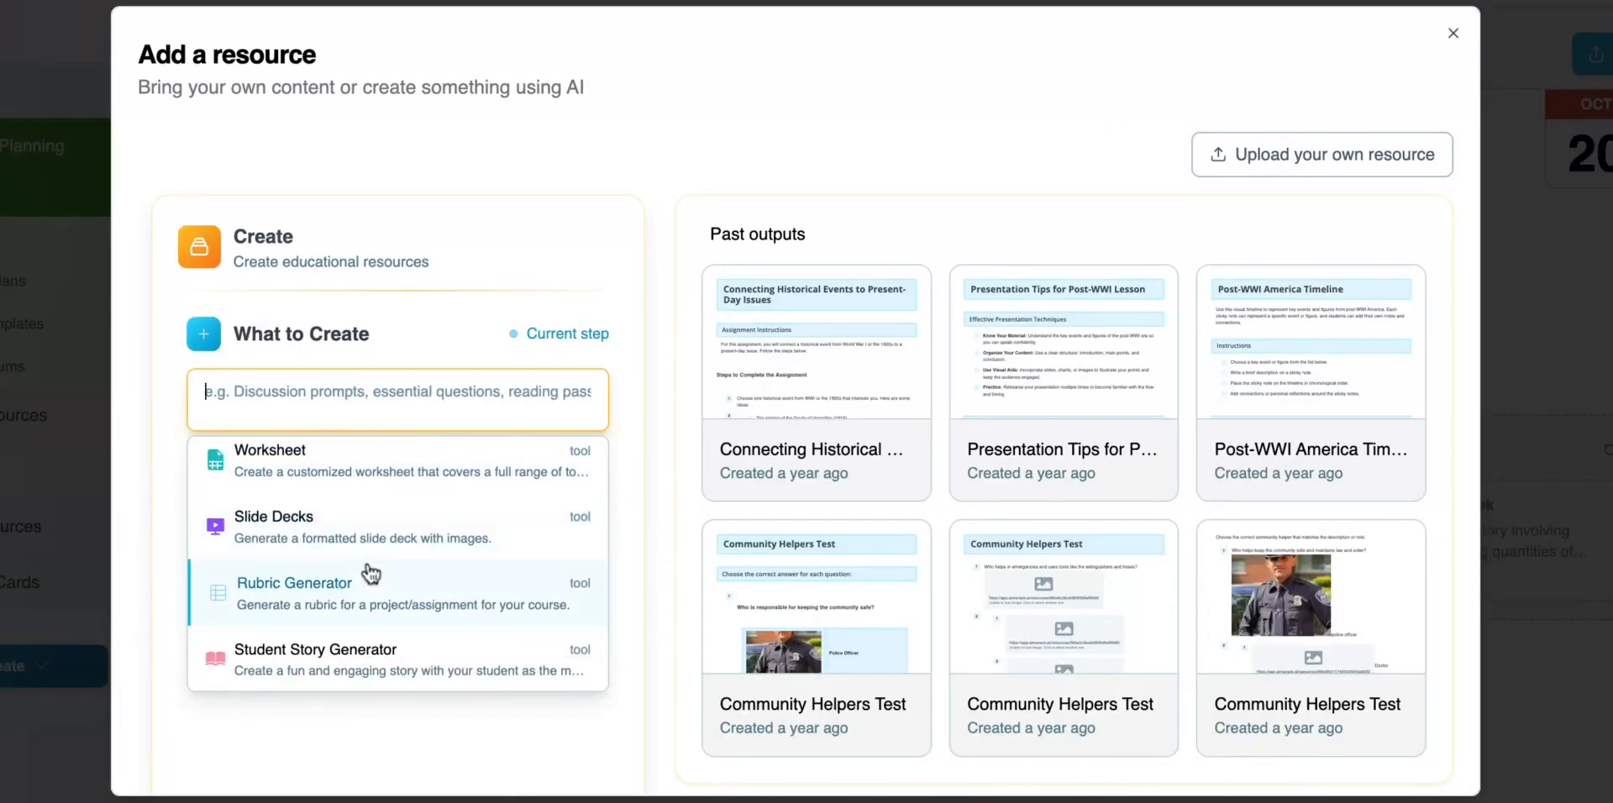
left_click(370, 574)
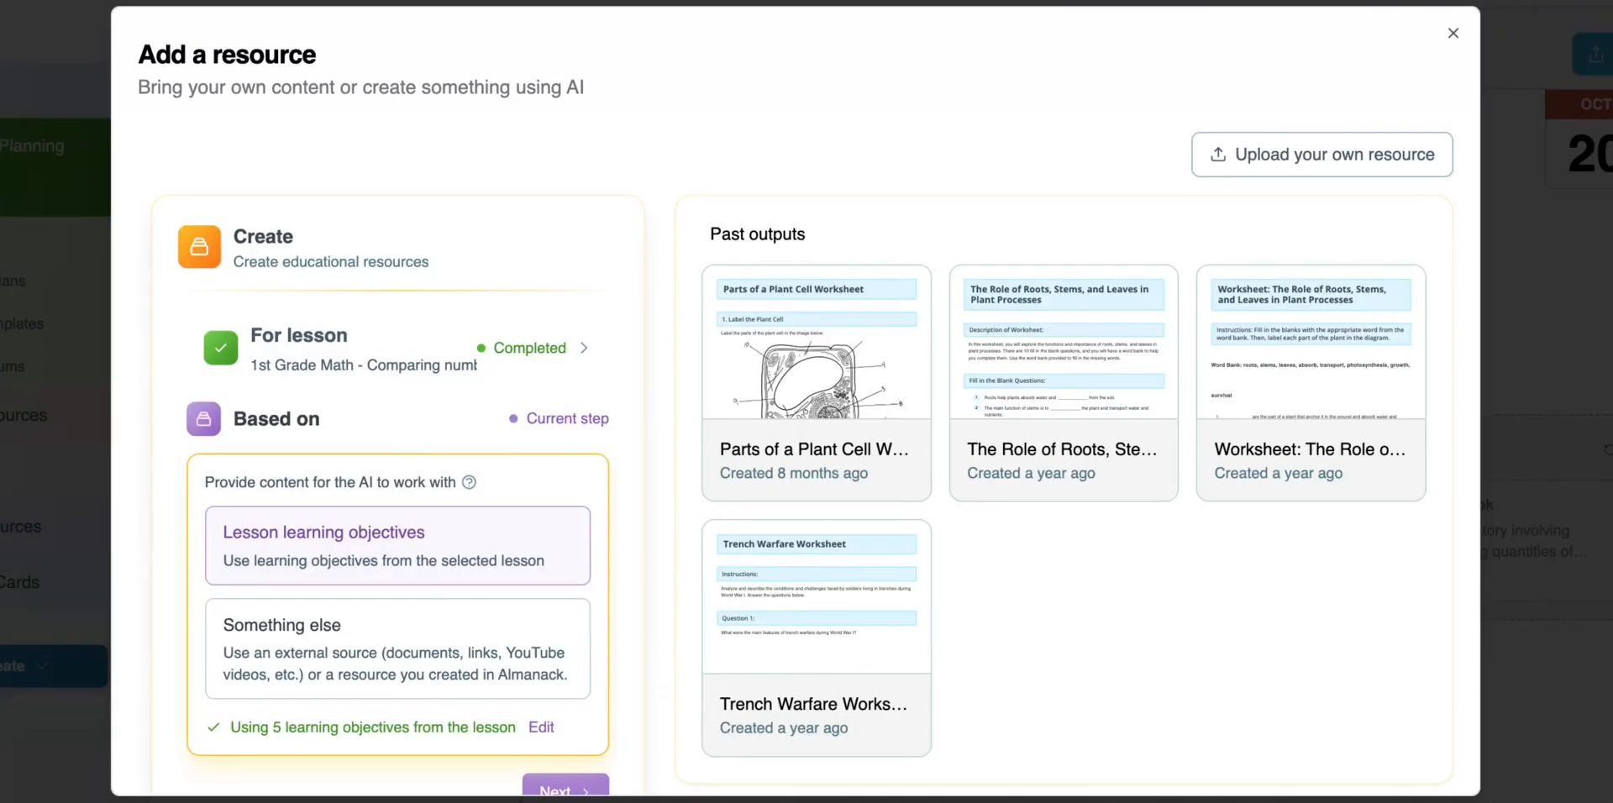
- Look at the alternative data sources, and keep the lesson learning objectives as the worksheet's basis
scroll(410, 421, "down", 1)
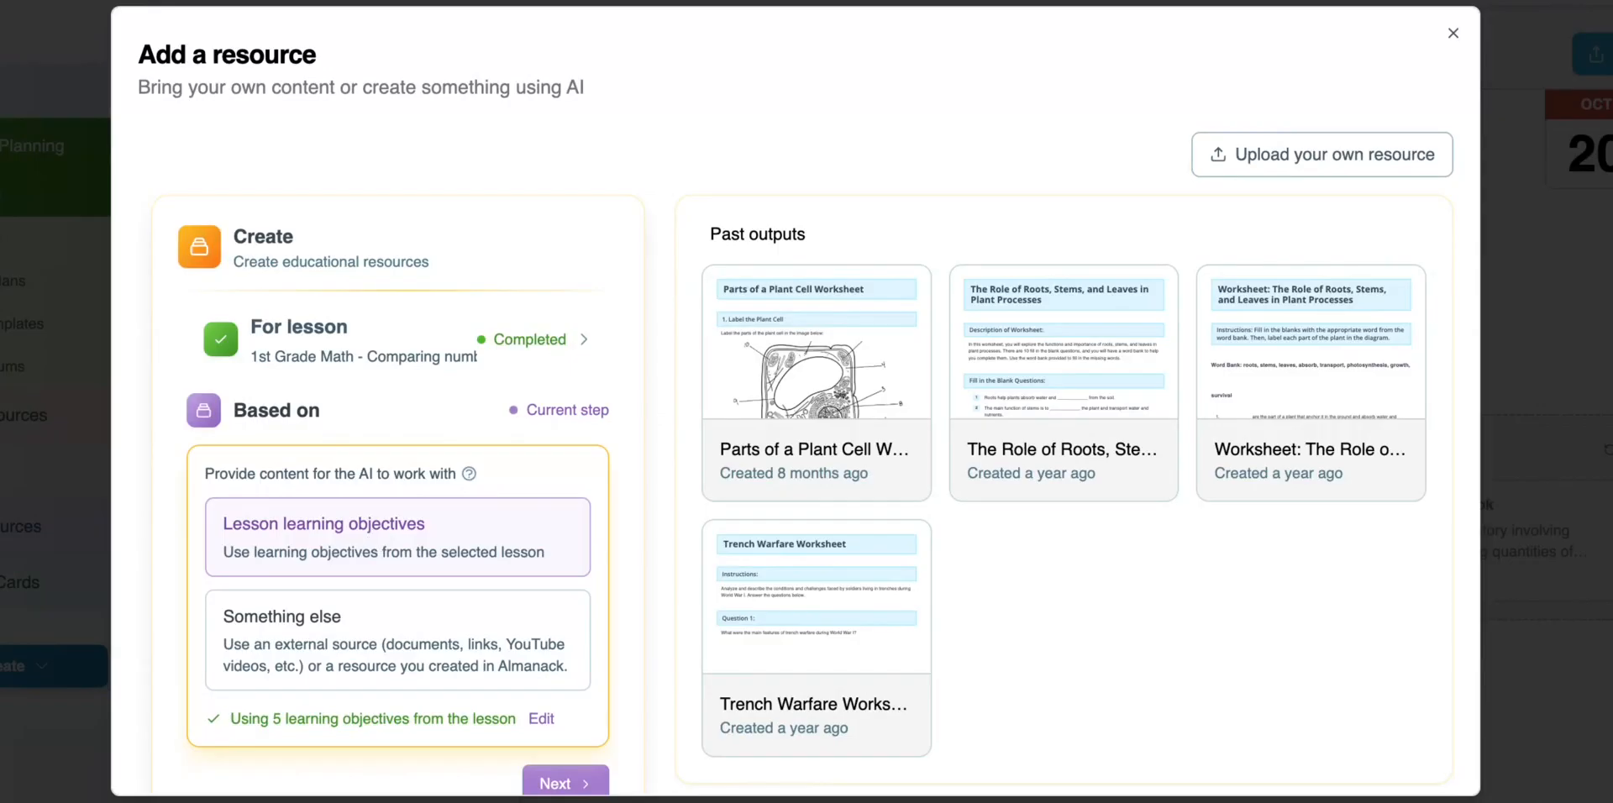
scroll(368, 561, "down", 2)
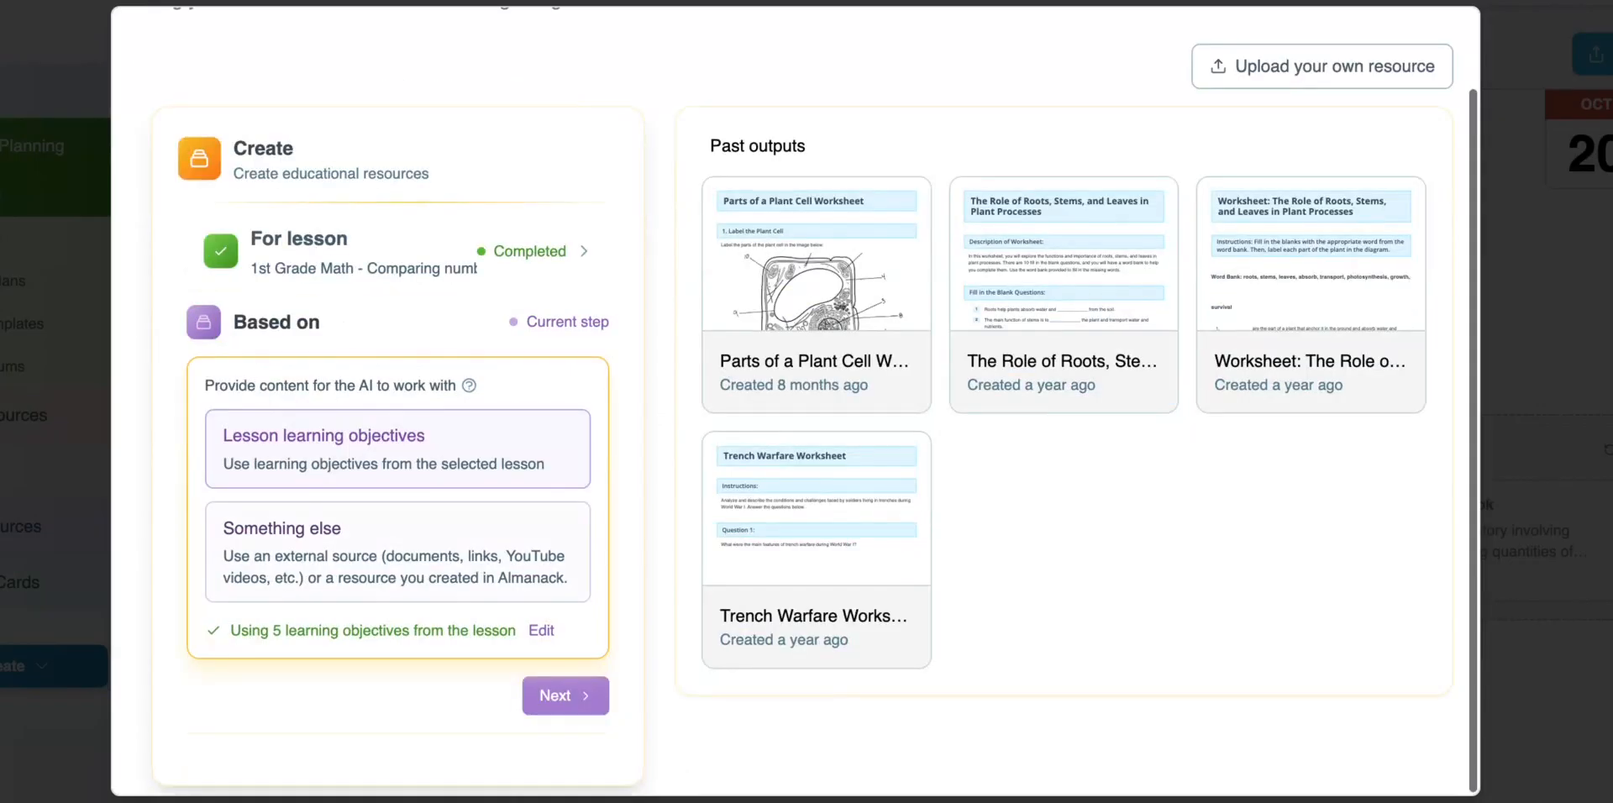
left_click(381, 547)
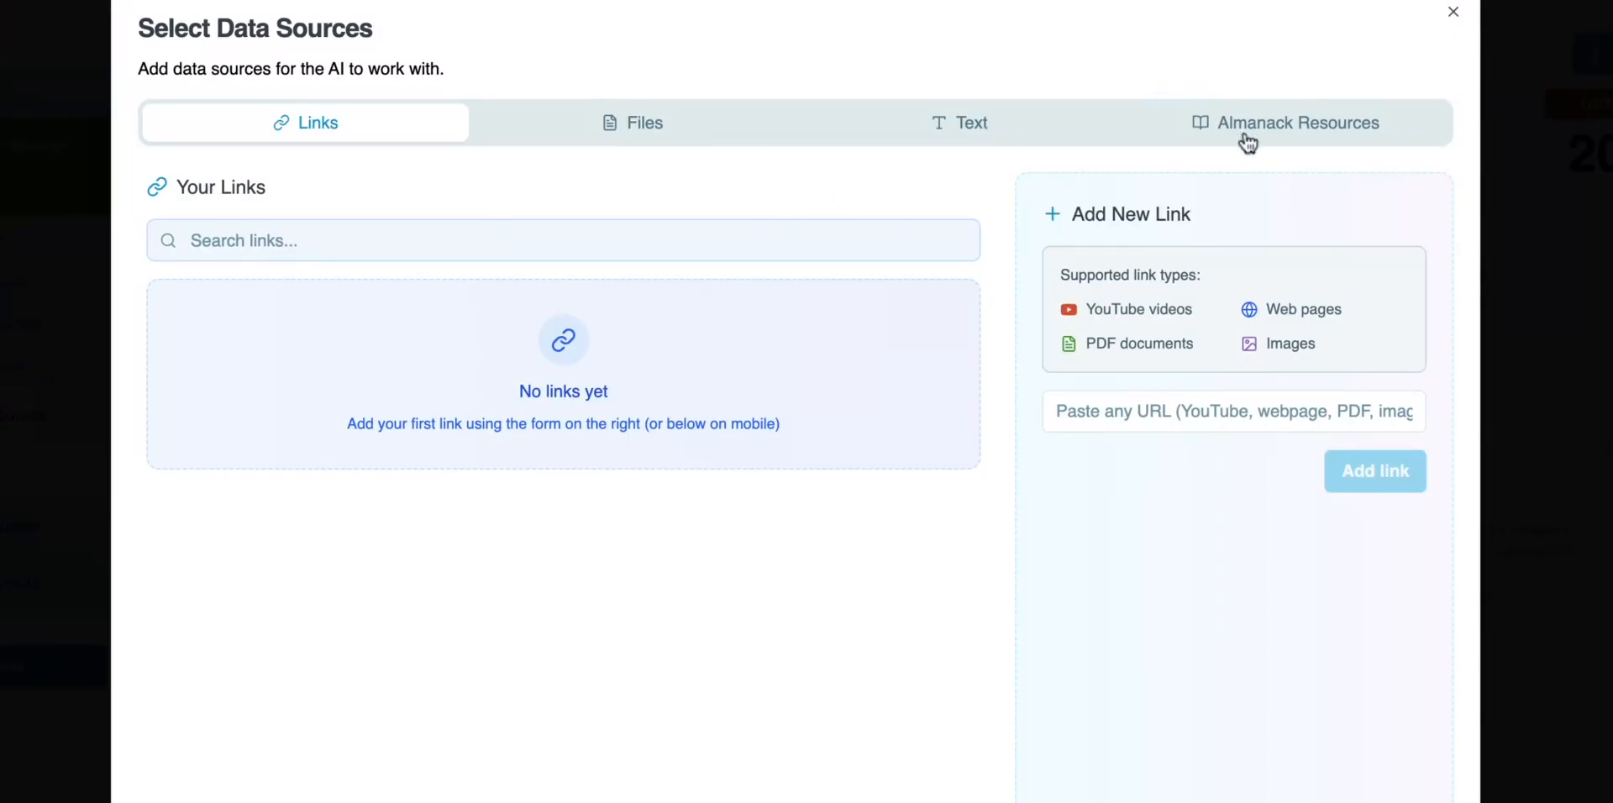
left_click(1452, 12)
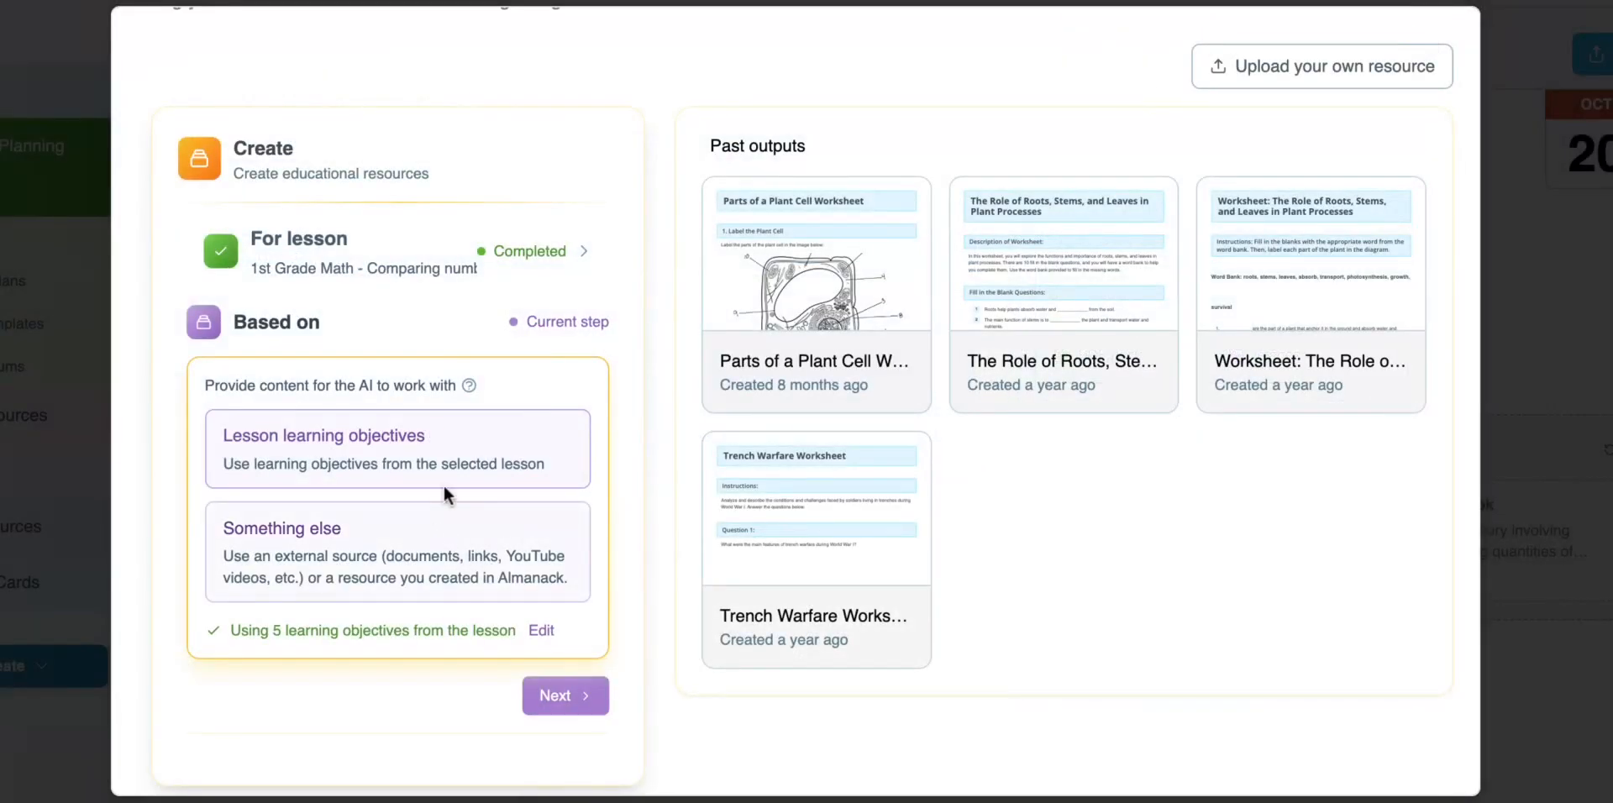
left_click(558, 698)
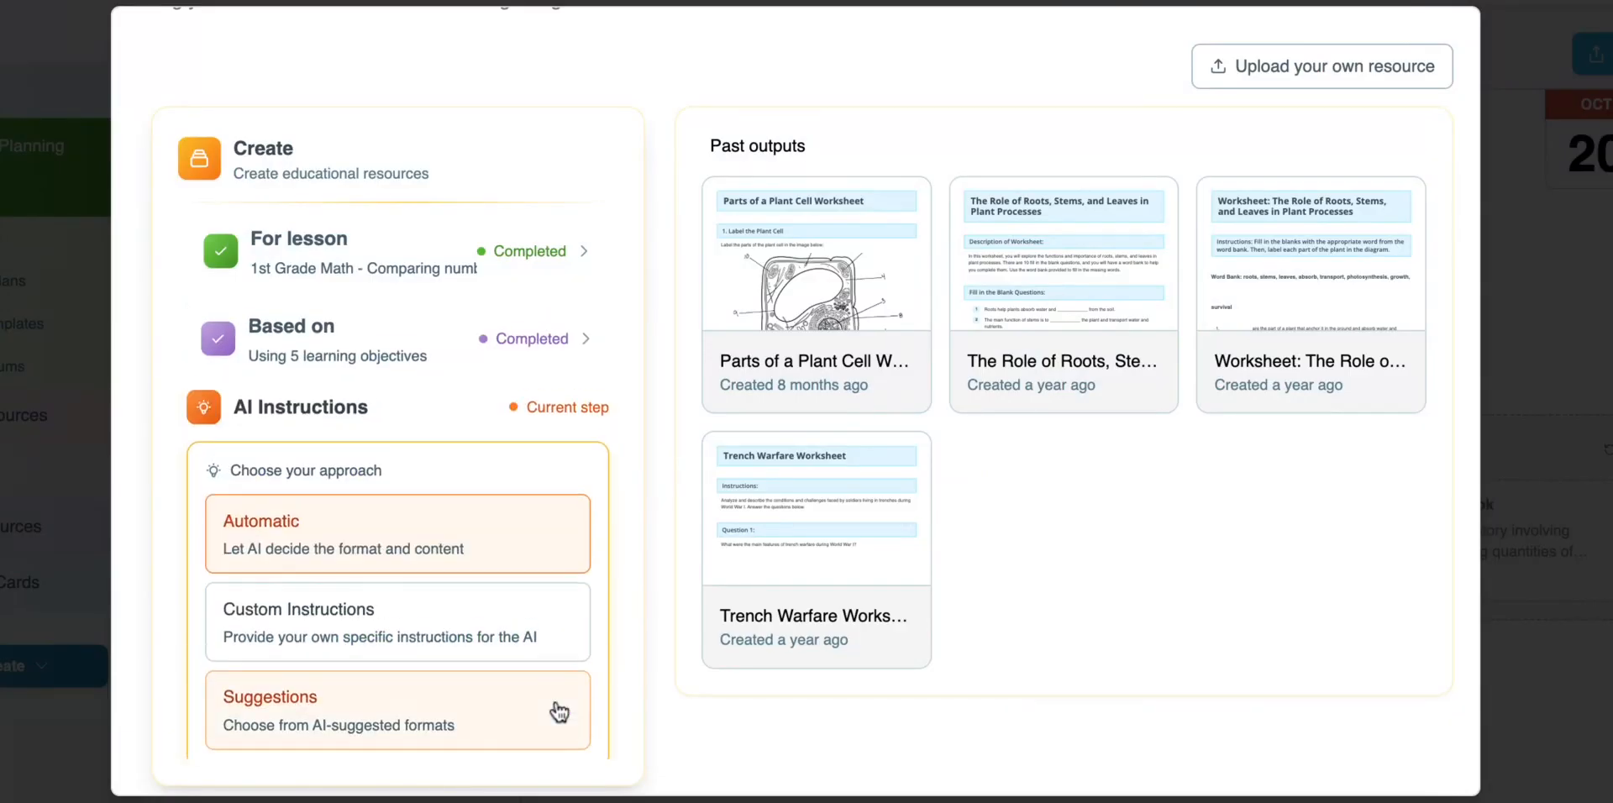
- Generate the worksheet from the custom instructions "create a worksheet where students write the missing number in a box using numbers 1-50."
left_click(464, 550)
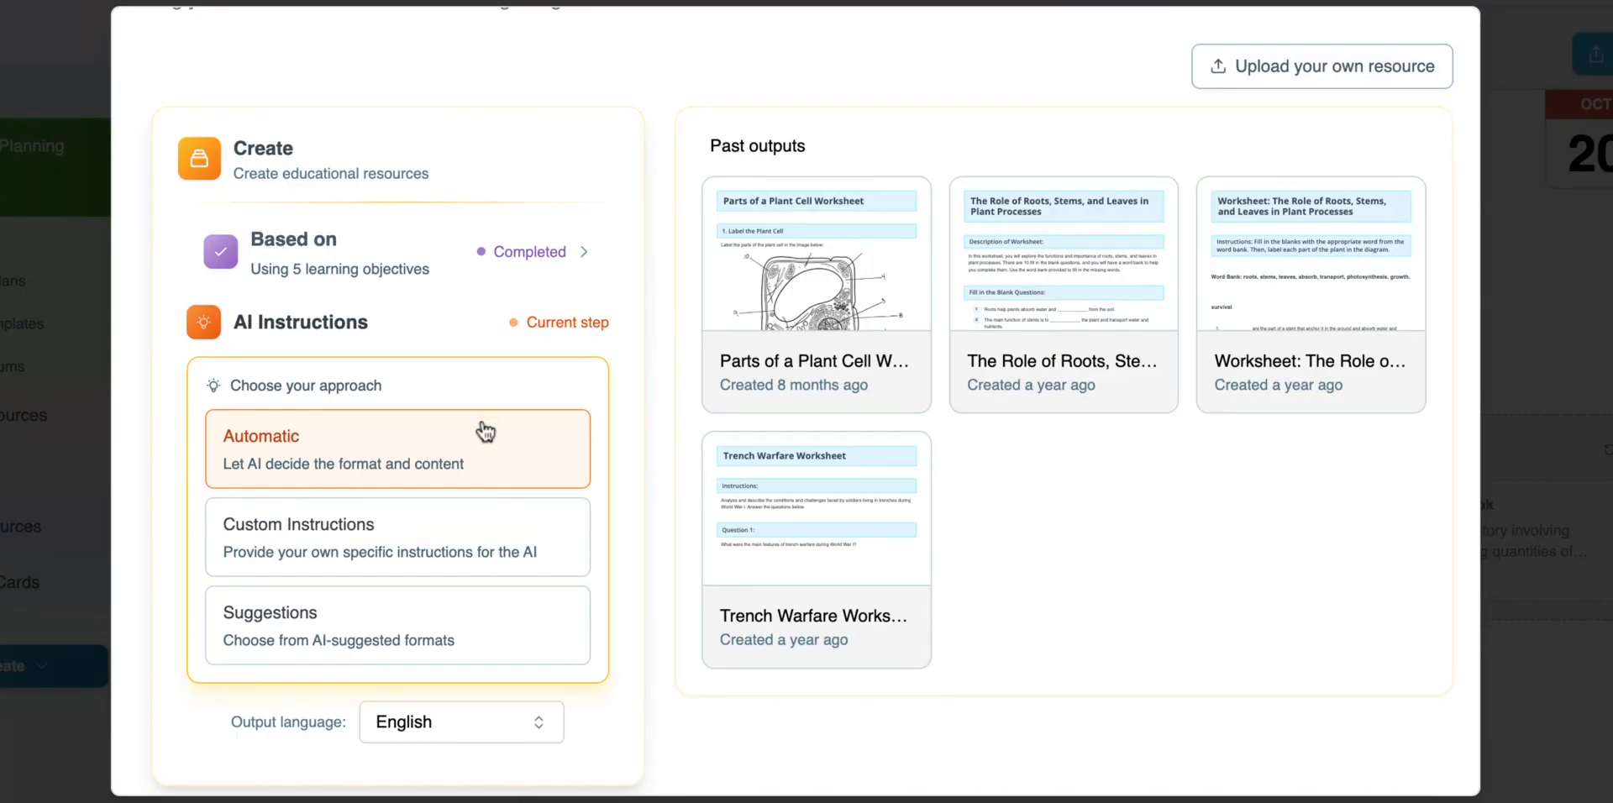
scroll(467, 468, "down", 1)
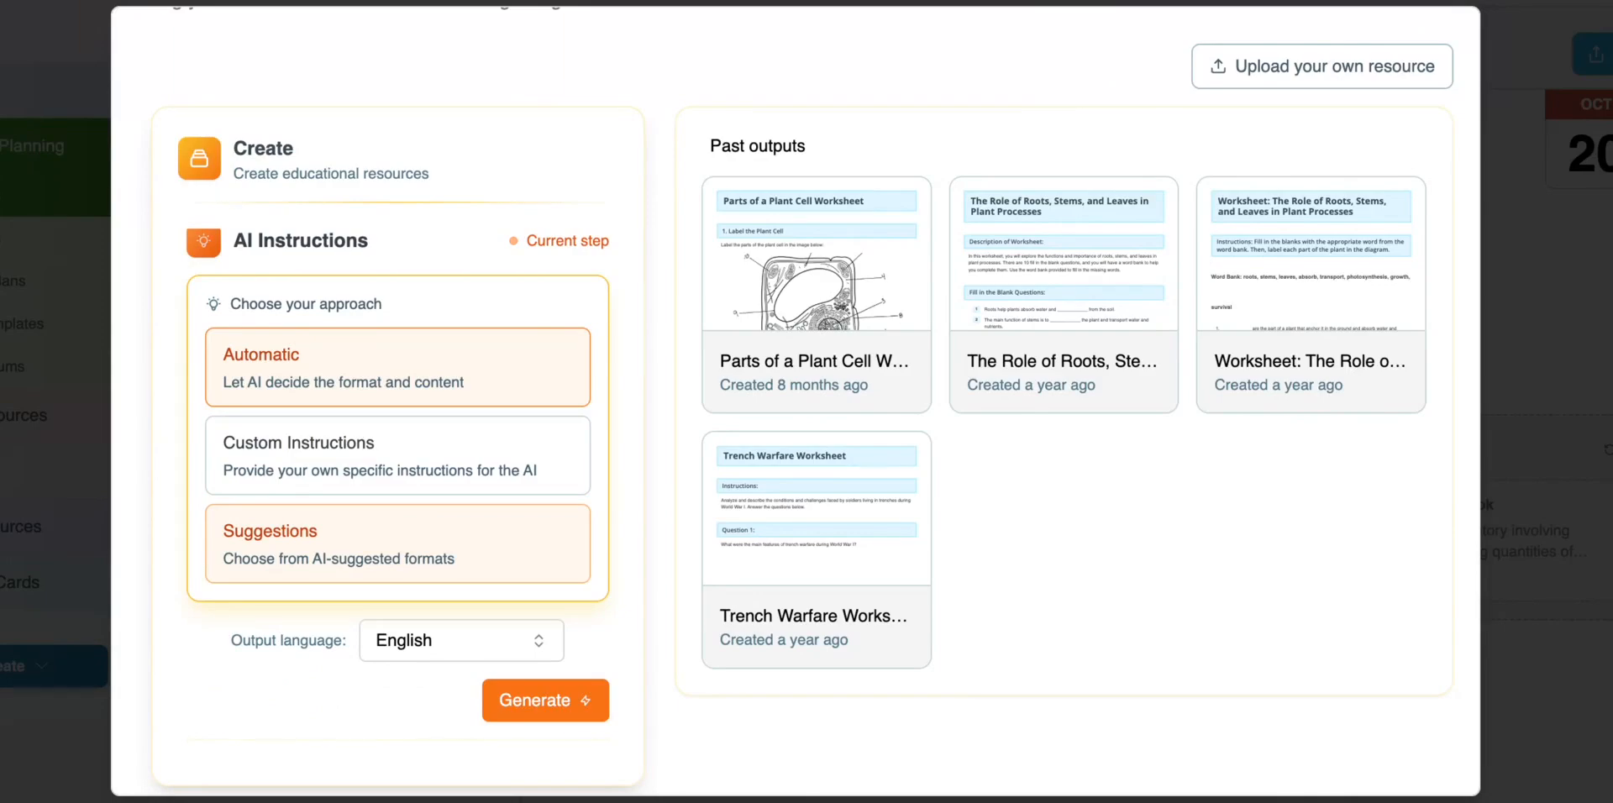
left_click(421, 454)
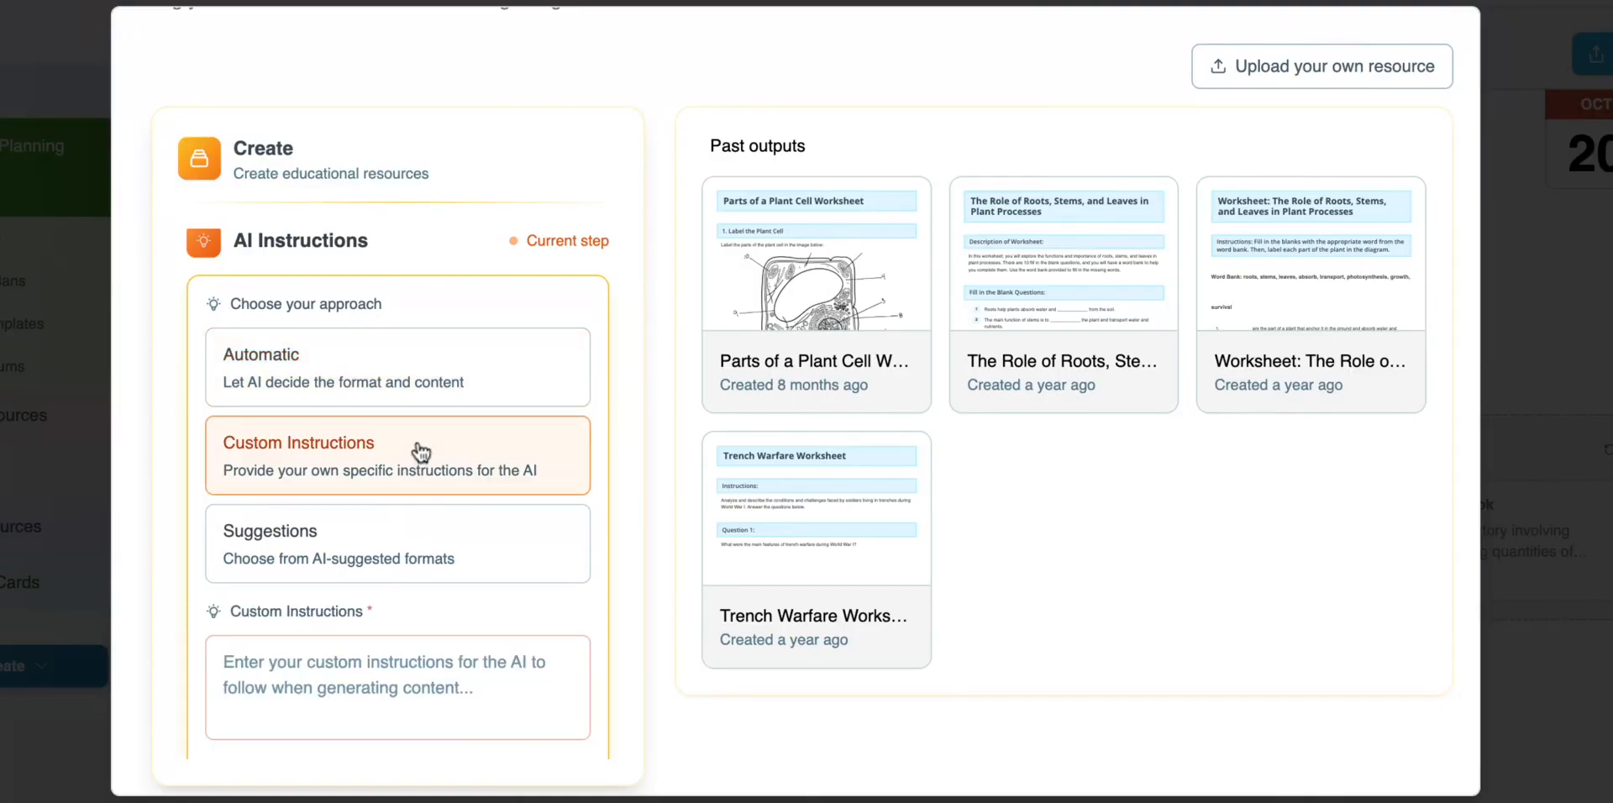
left_click(319, 661)
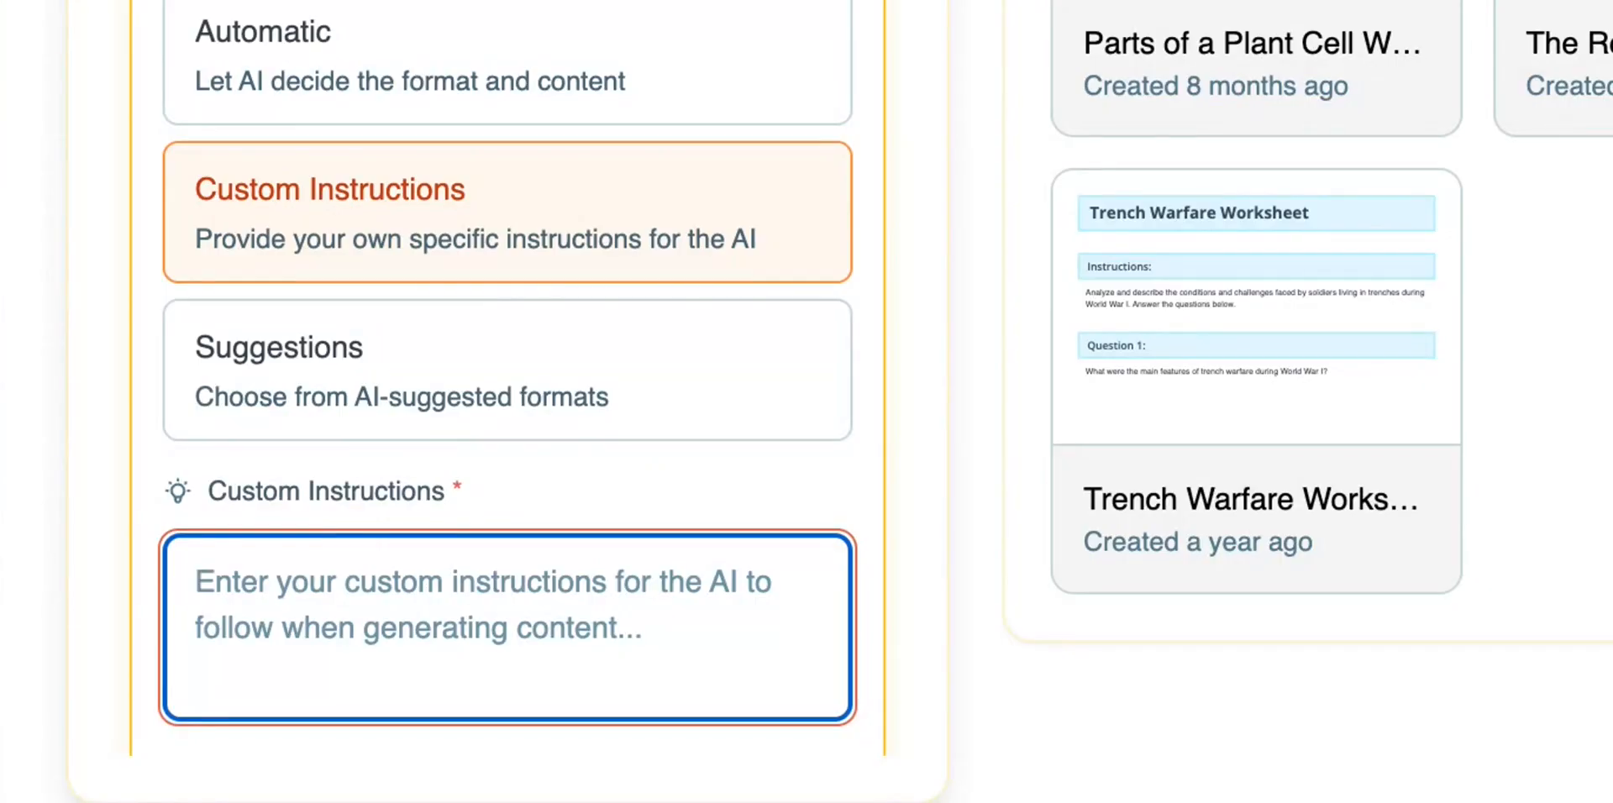
type("create a worksheet where s")
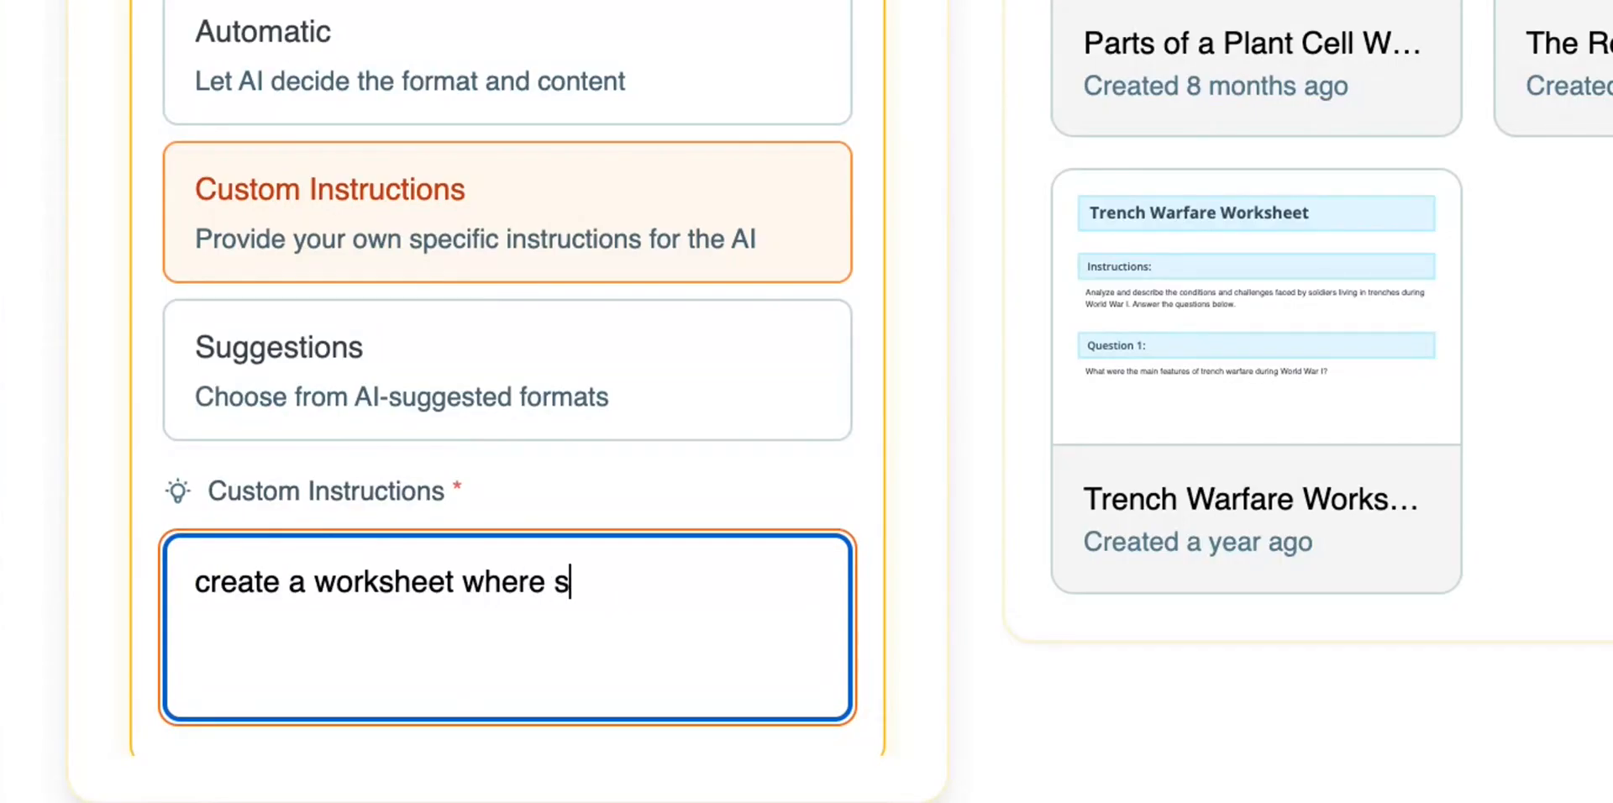
type("tudents f")
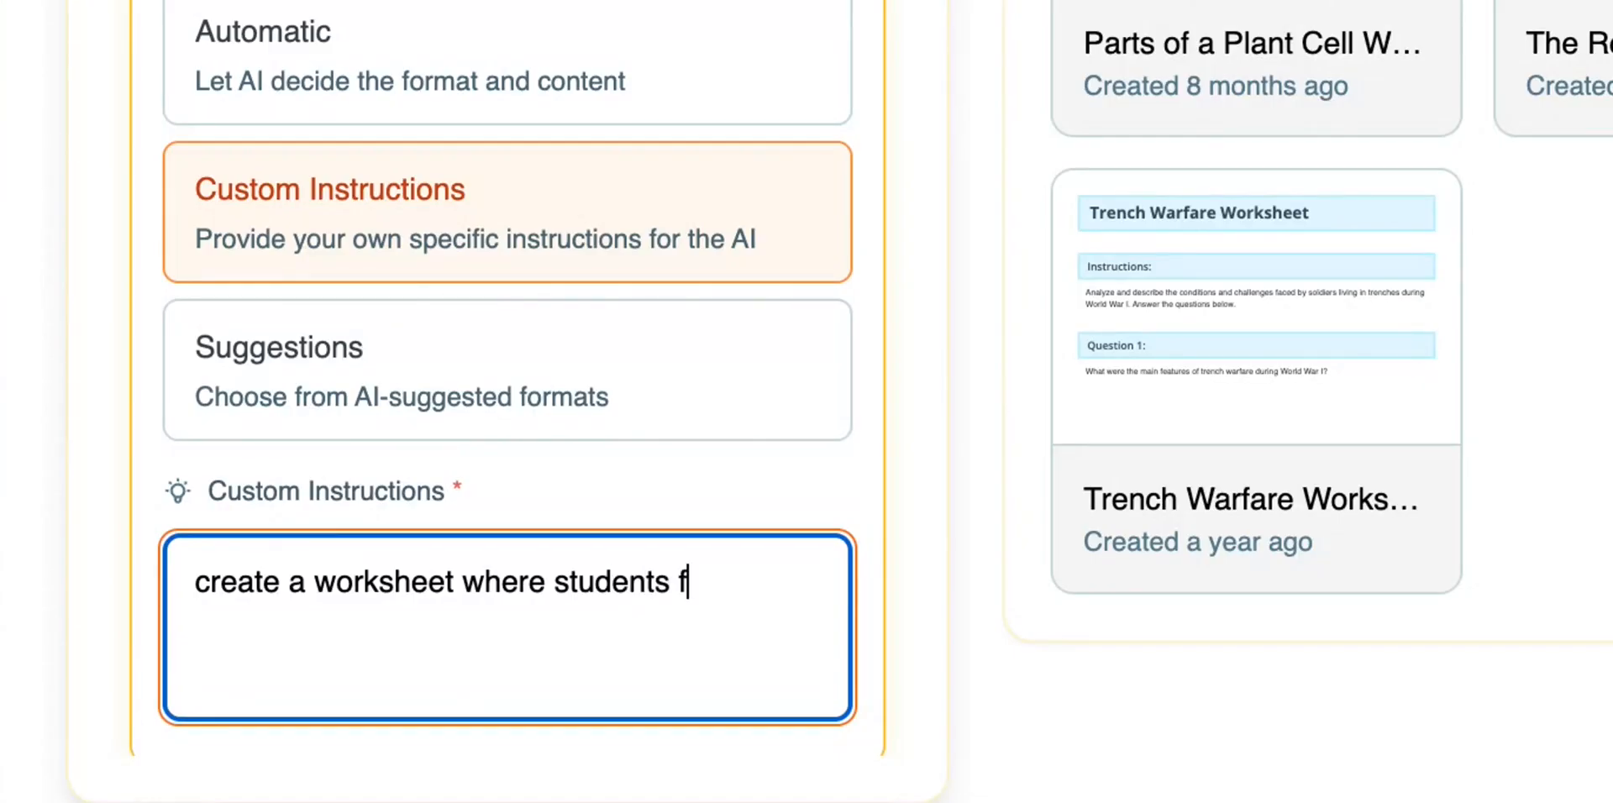
type("ill in the ")
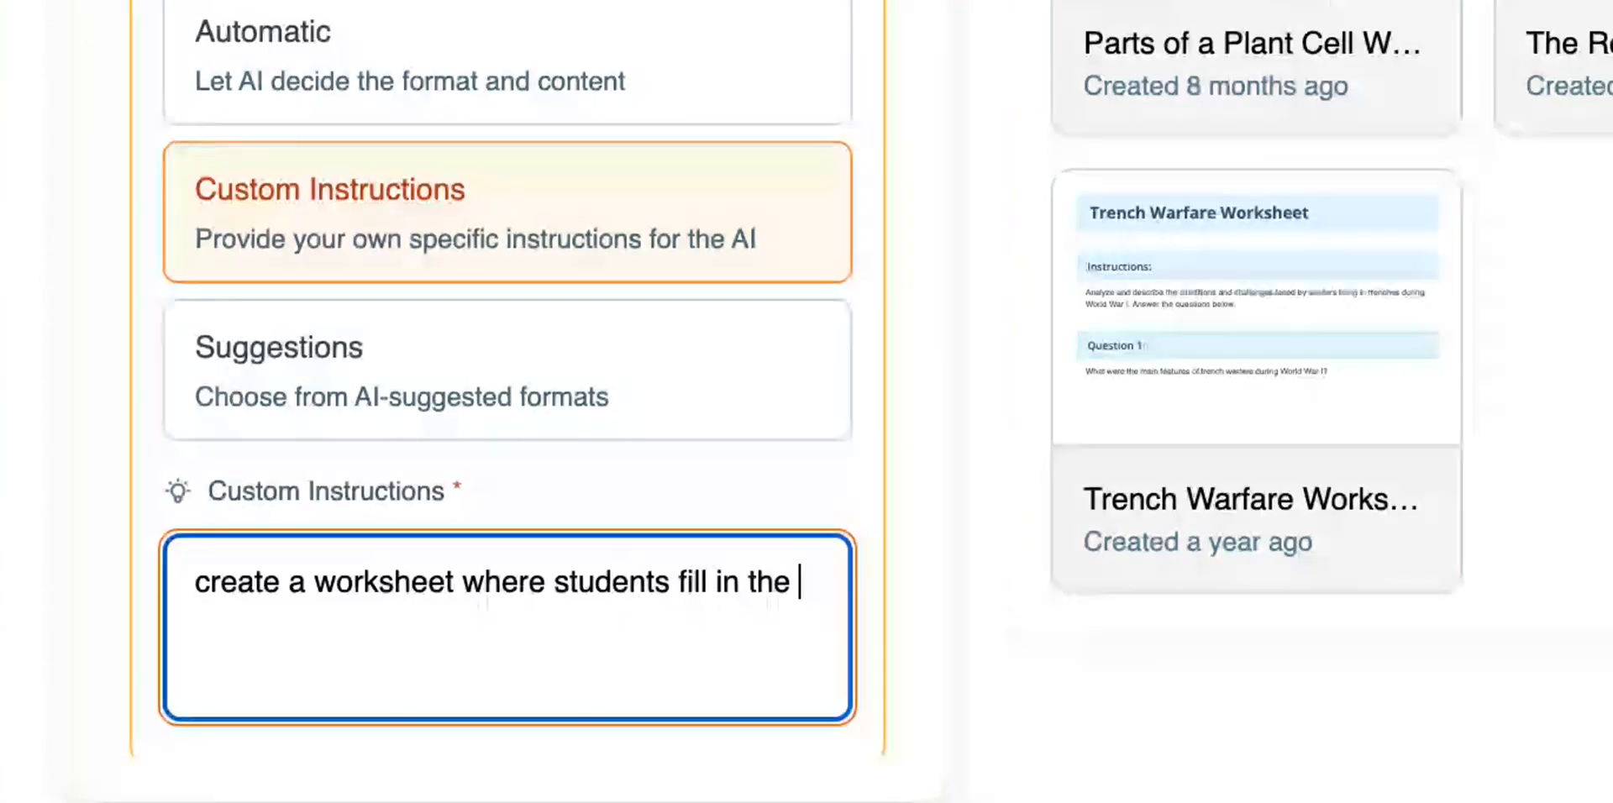
type("missing numbers from")
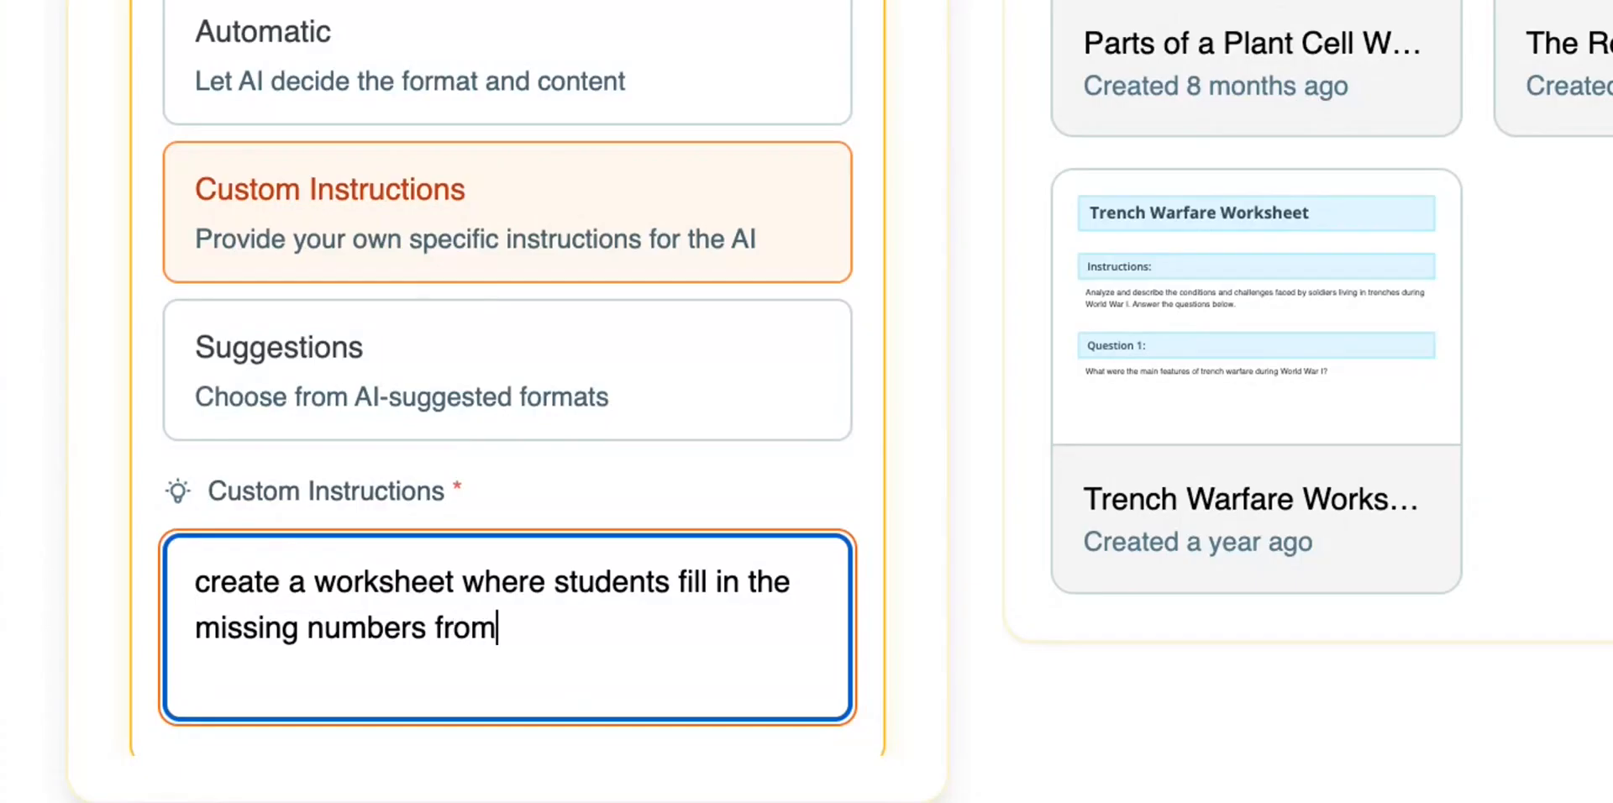
type(" 1-50.")
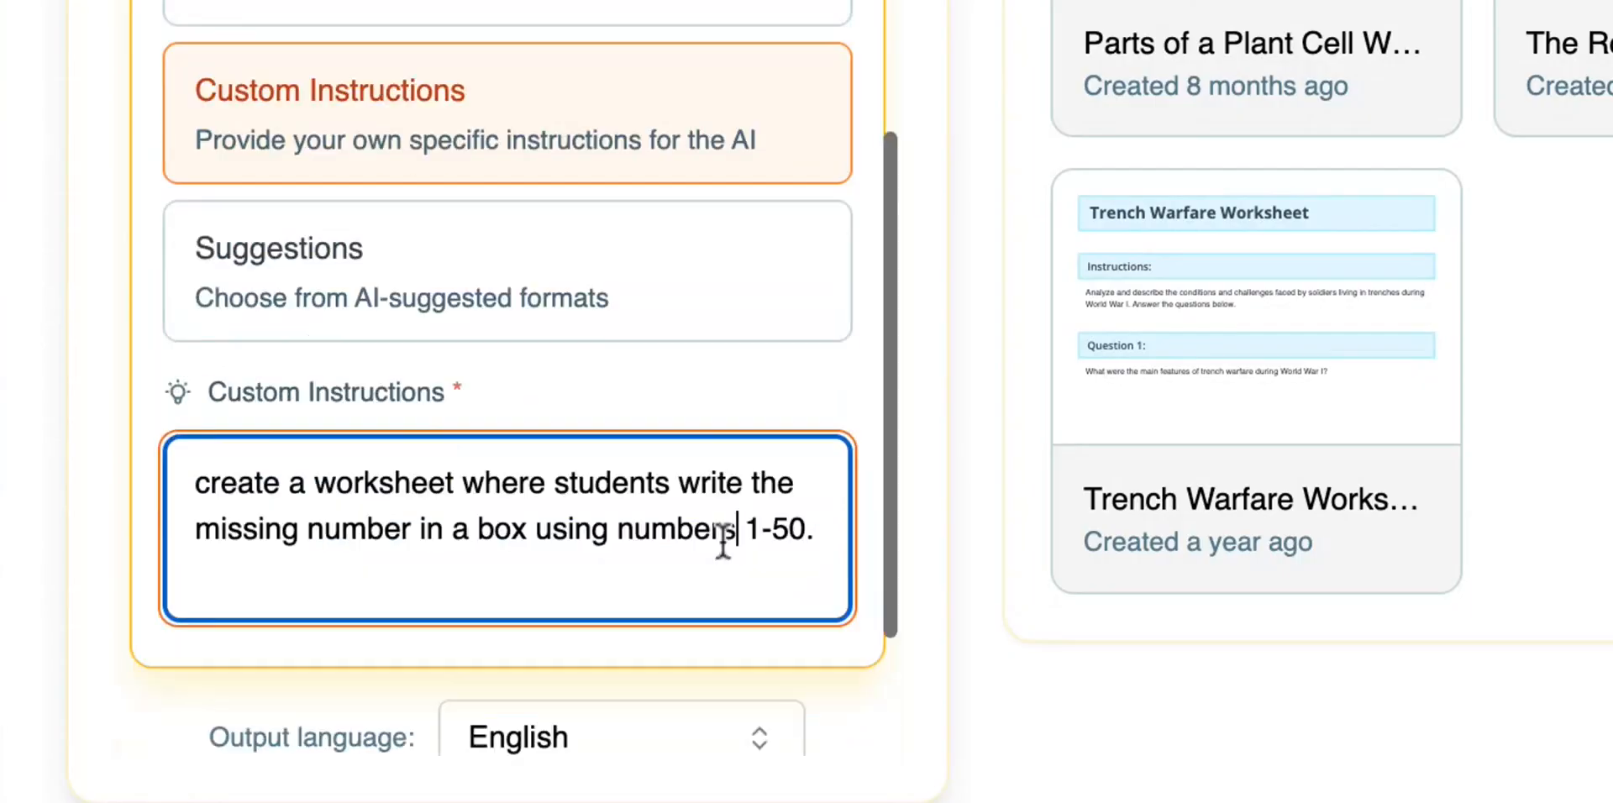
scroll(727, 543, "down", 3)
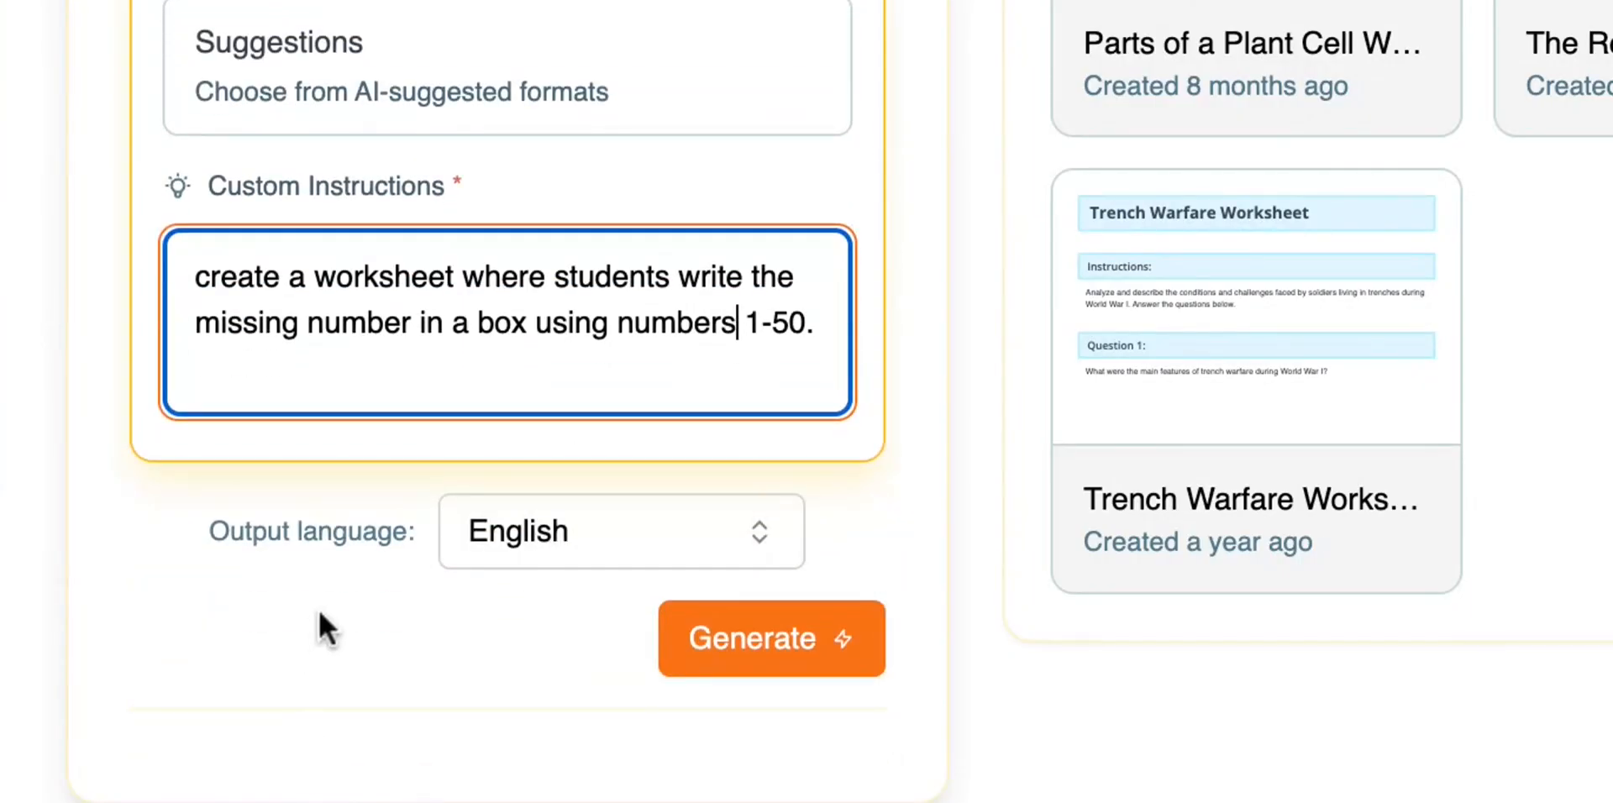
left_click(783, 643)
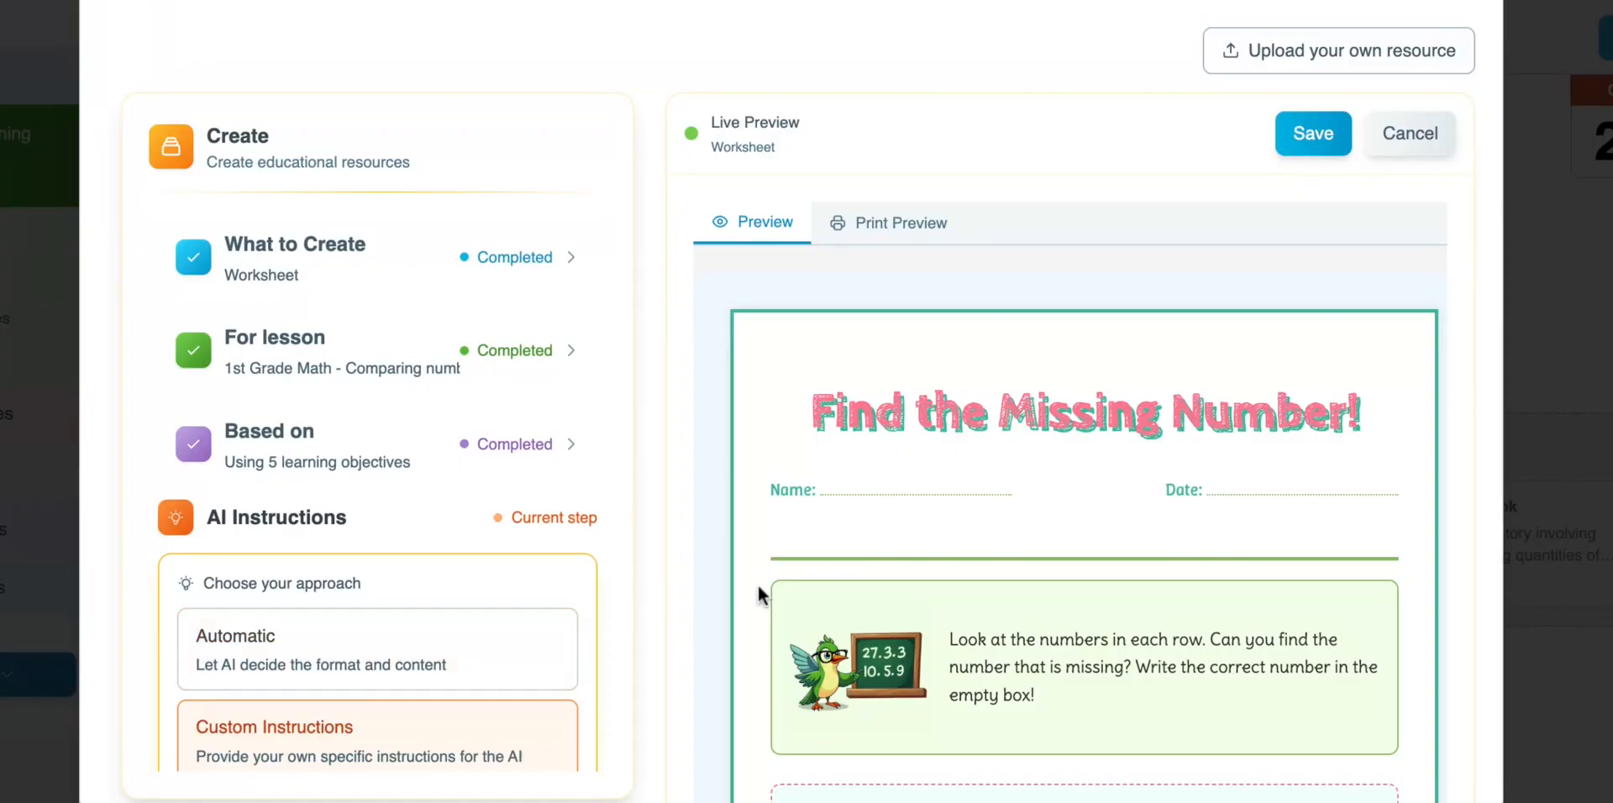
- Review the generated worksheet's preview from its title to the last exercise, and the custom instructions behind it
scroll(880, 460, "down", 3)
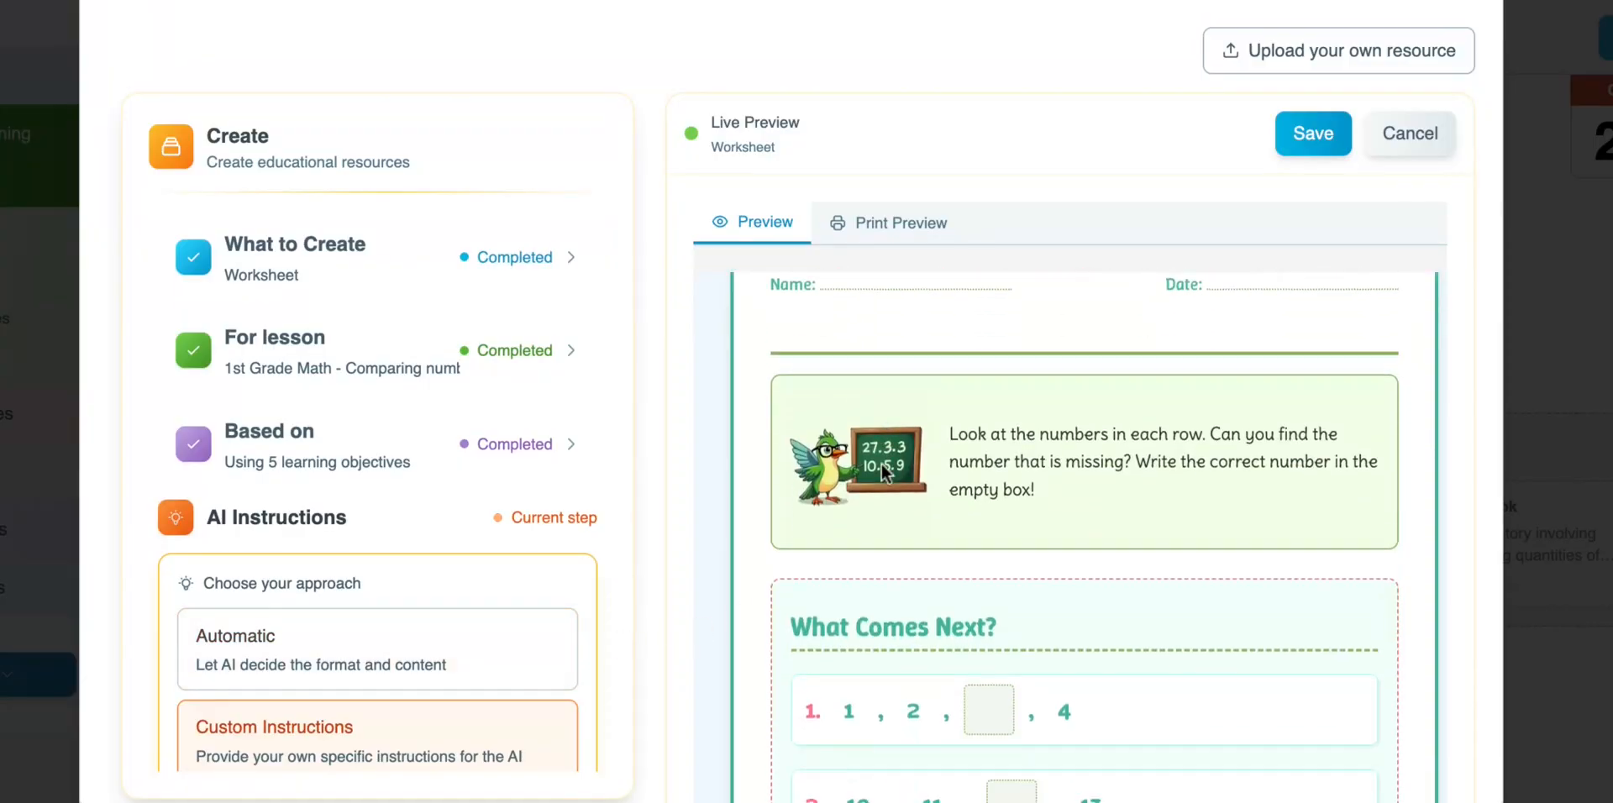
scroll(881, 462, "down", 3)
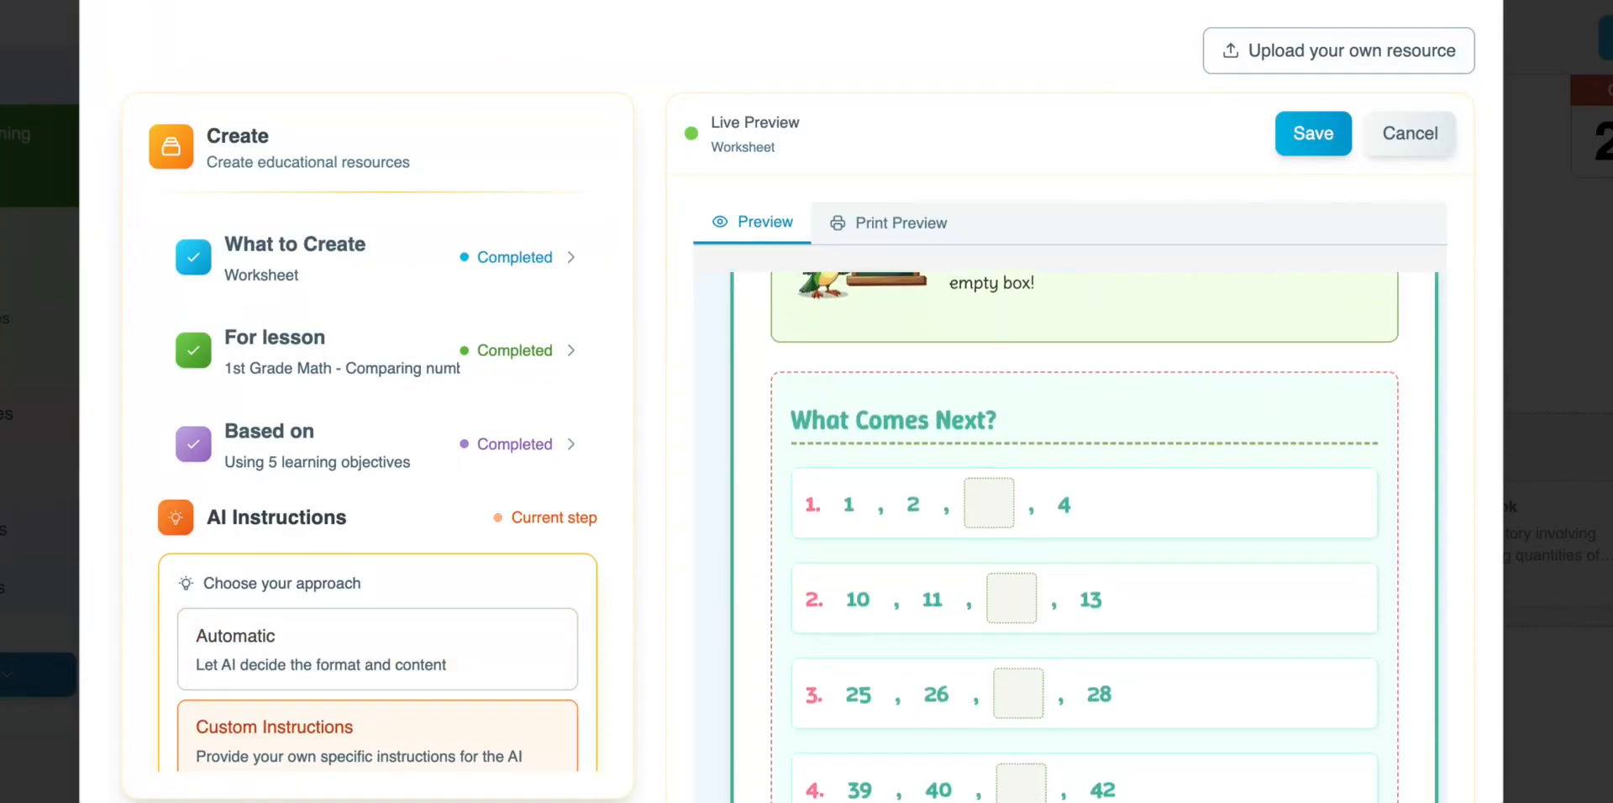
scroll(1084, 538, "down", 1)
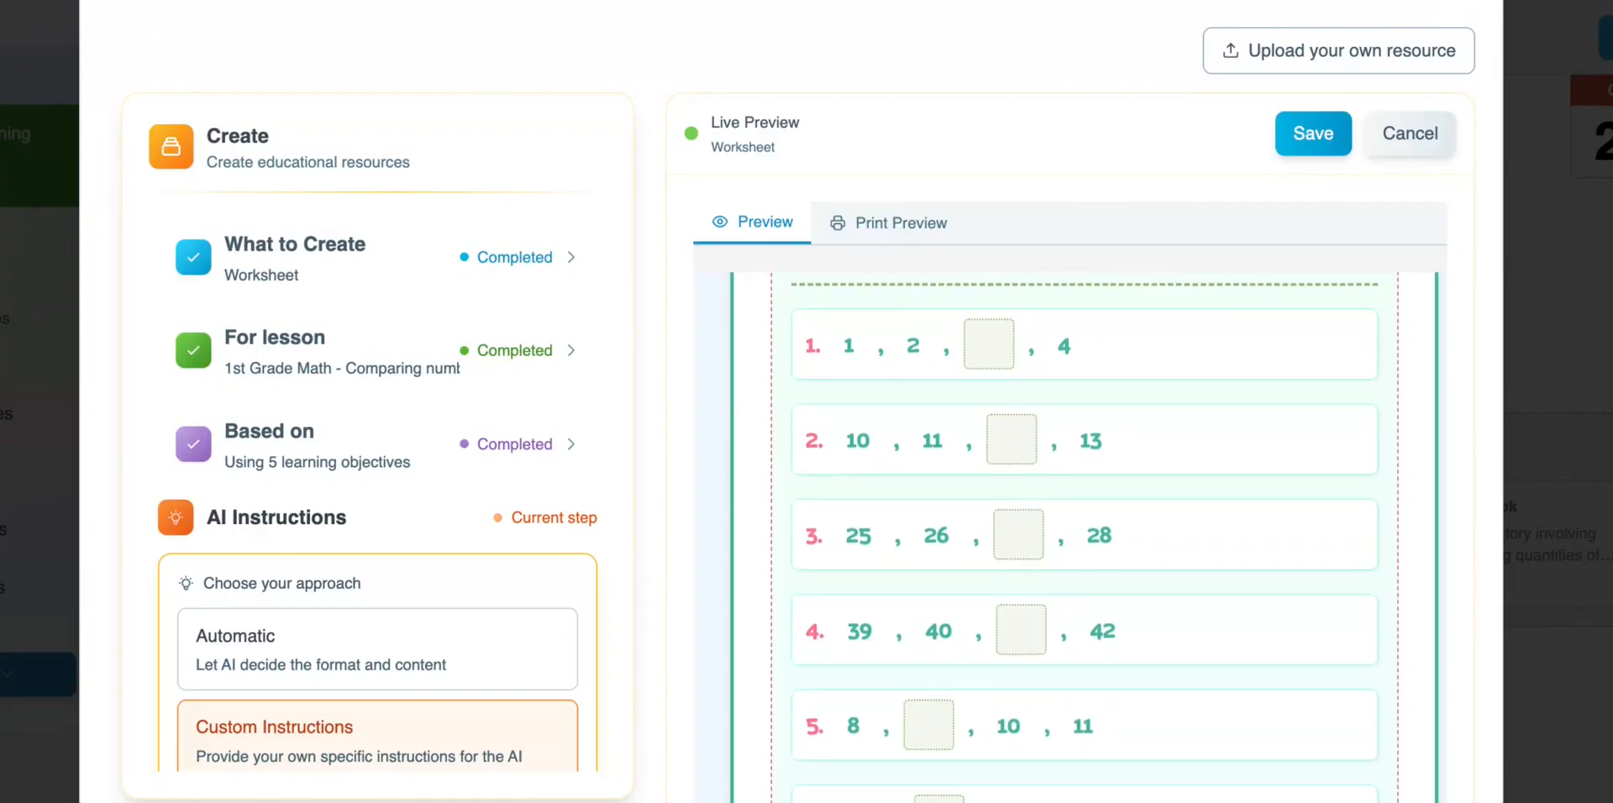
scroll(1084, 537, "down", 3)
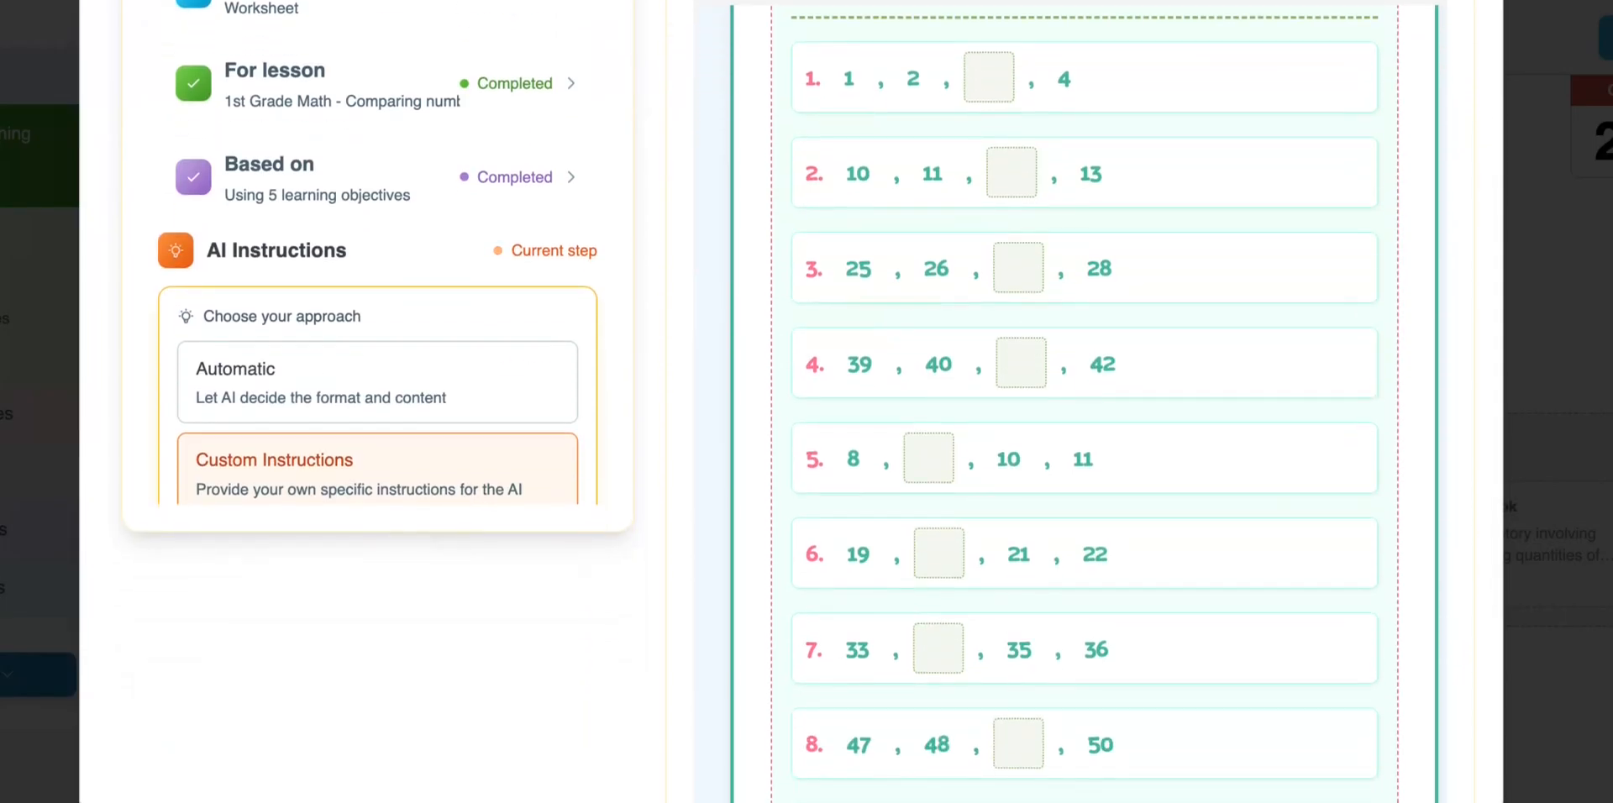
scroll(1083, 538, "down", 2)
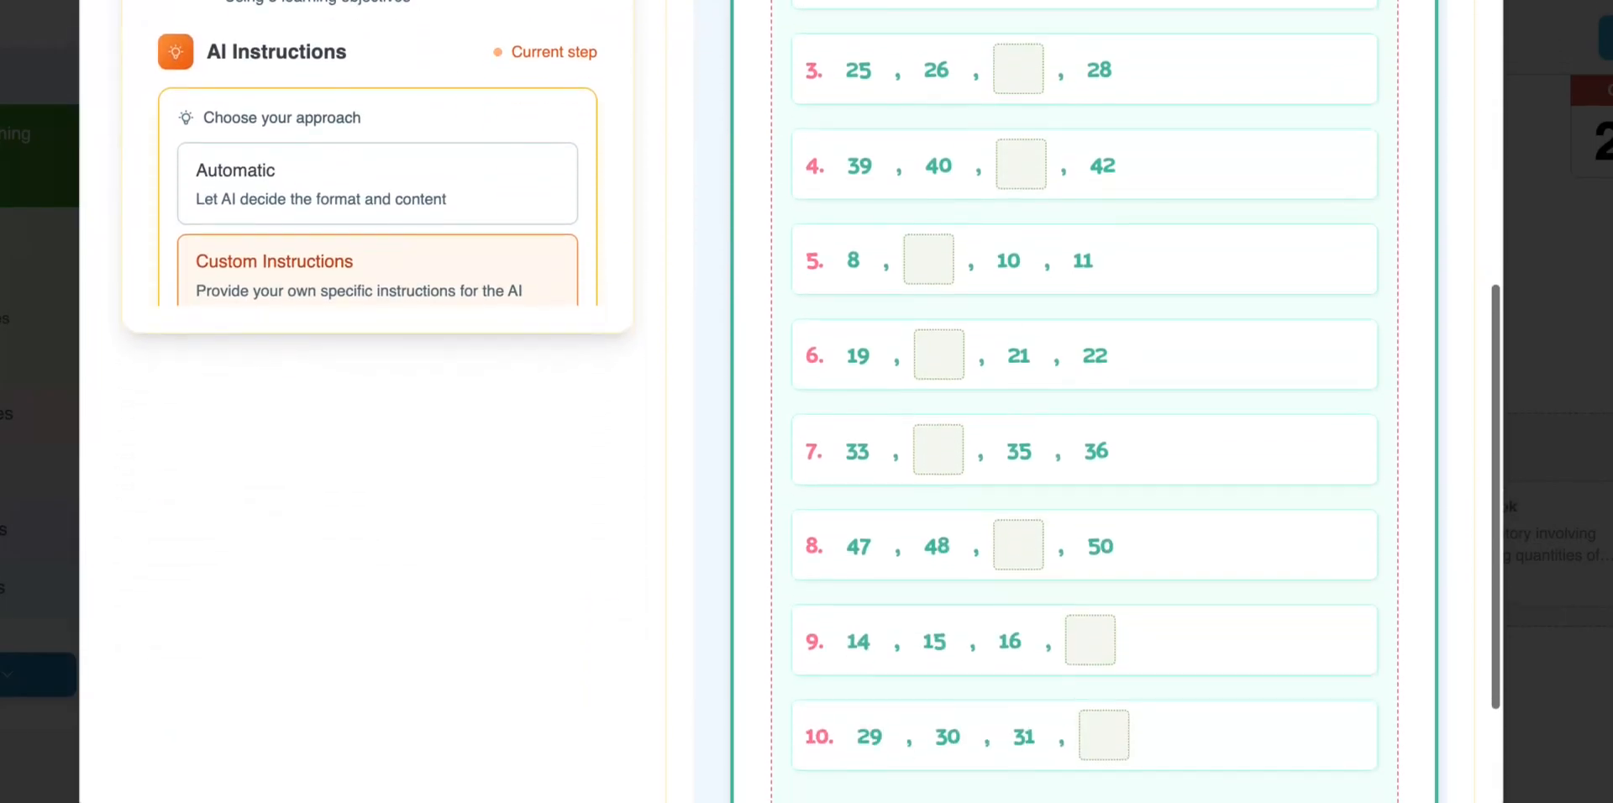
scroll(1084, 537, "down", 2)
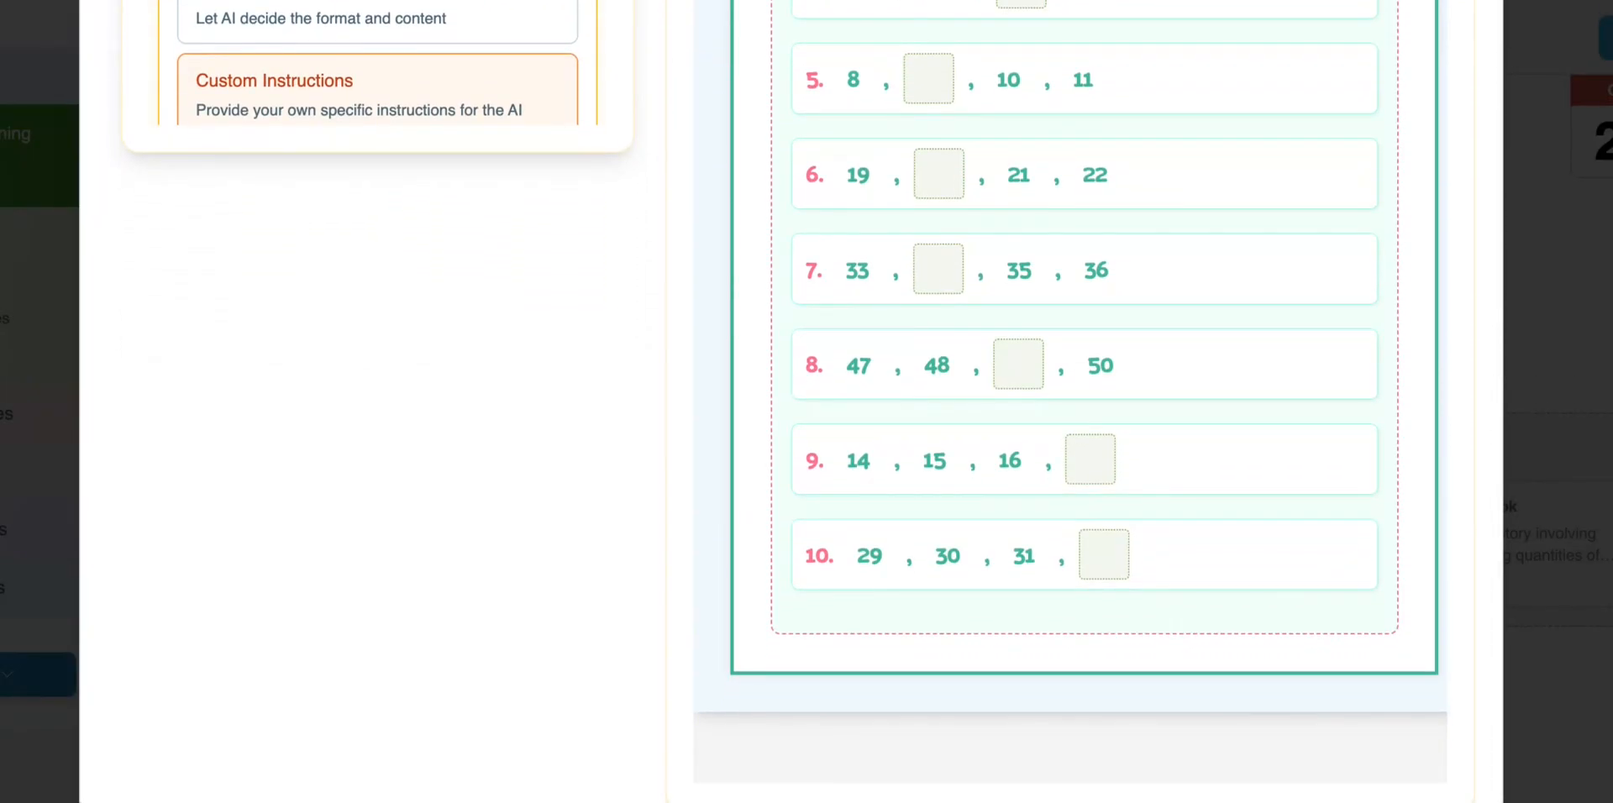
scroll(1084, 378, "up", 6)
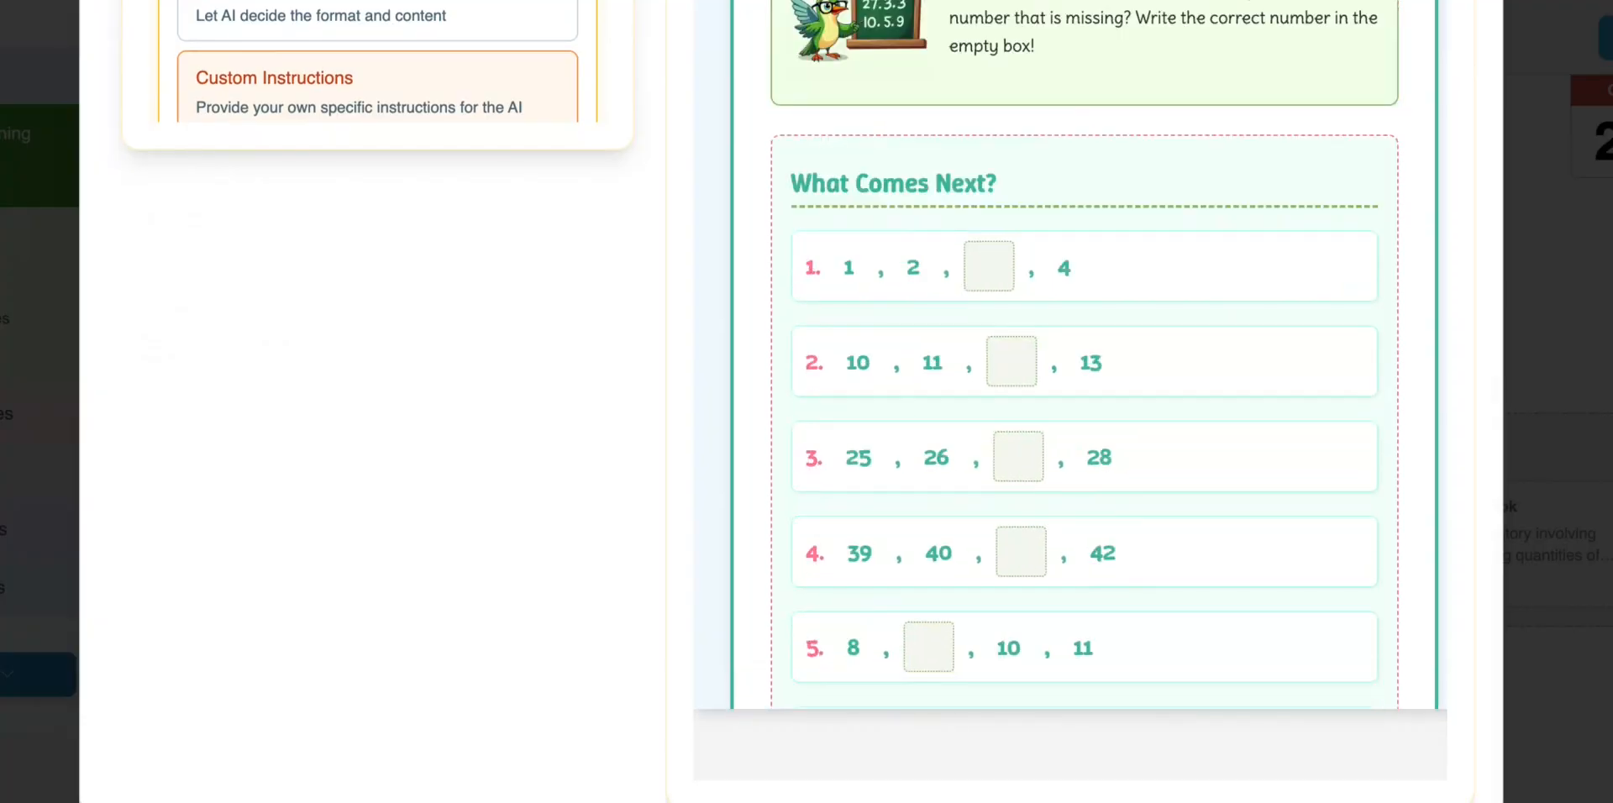
scroll(1084, 402, "up", 5)
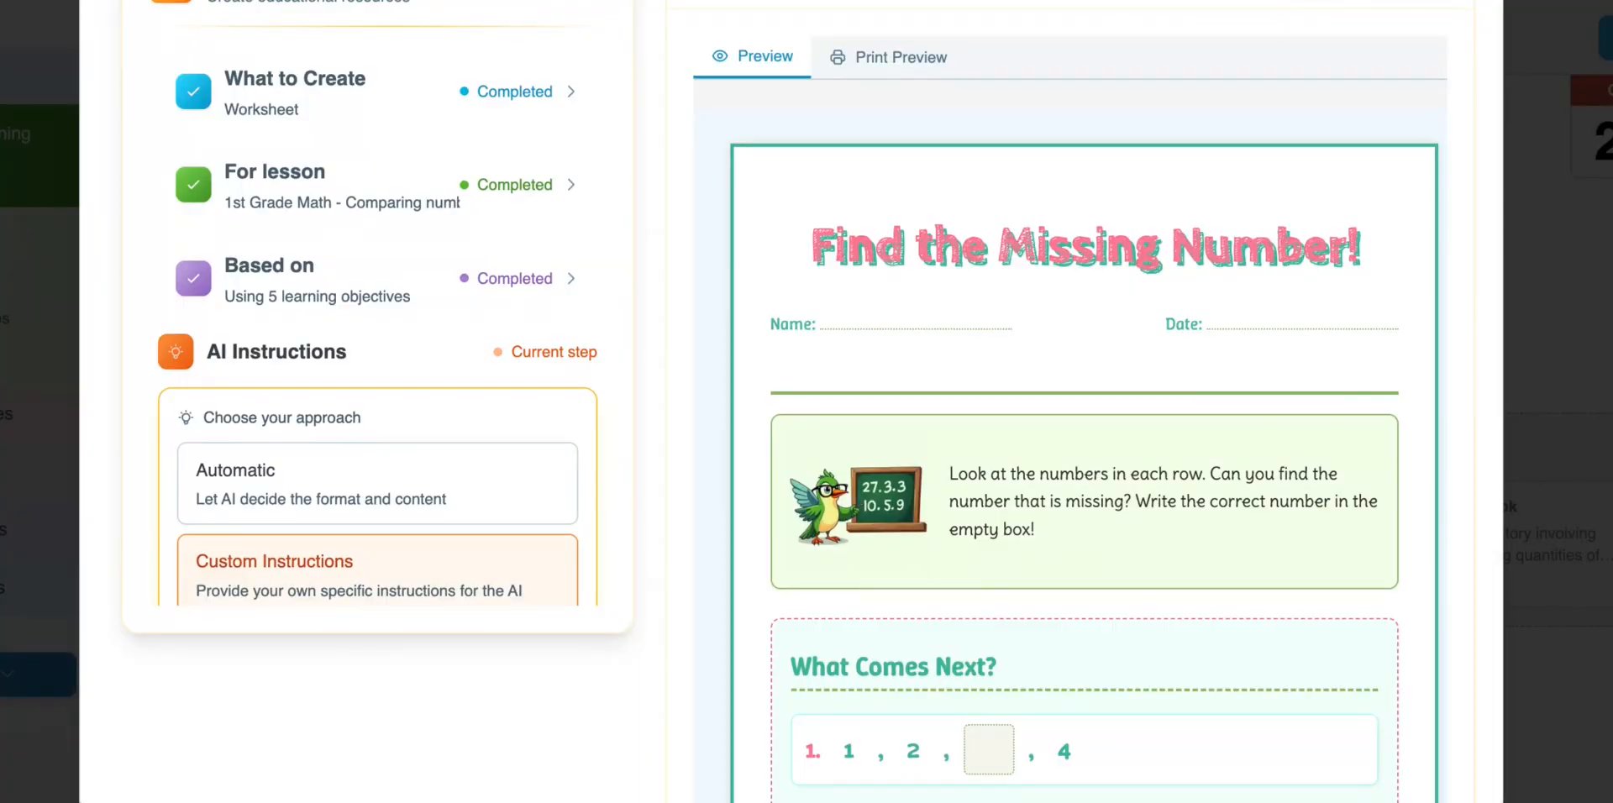
scroll(807, 402, "up", 2)
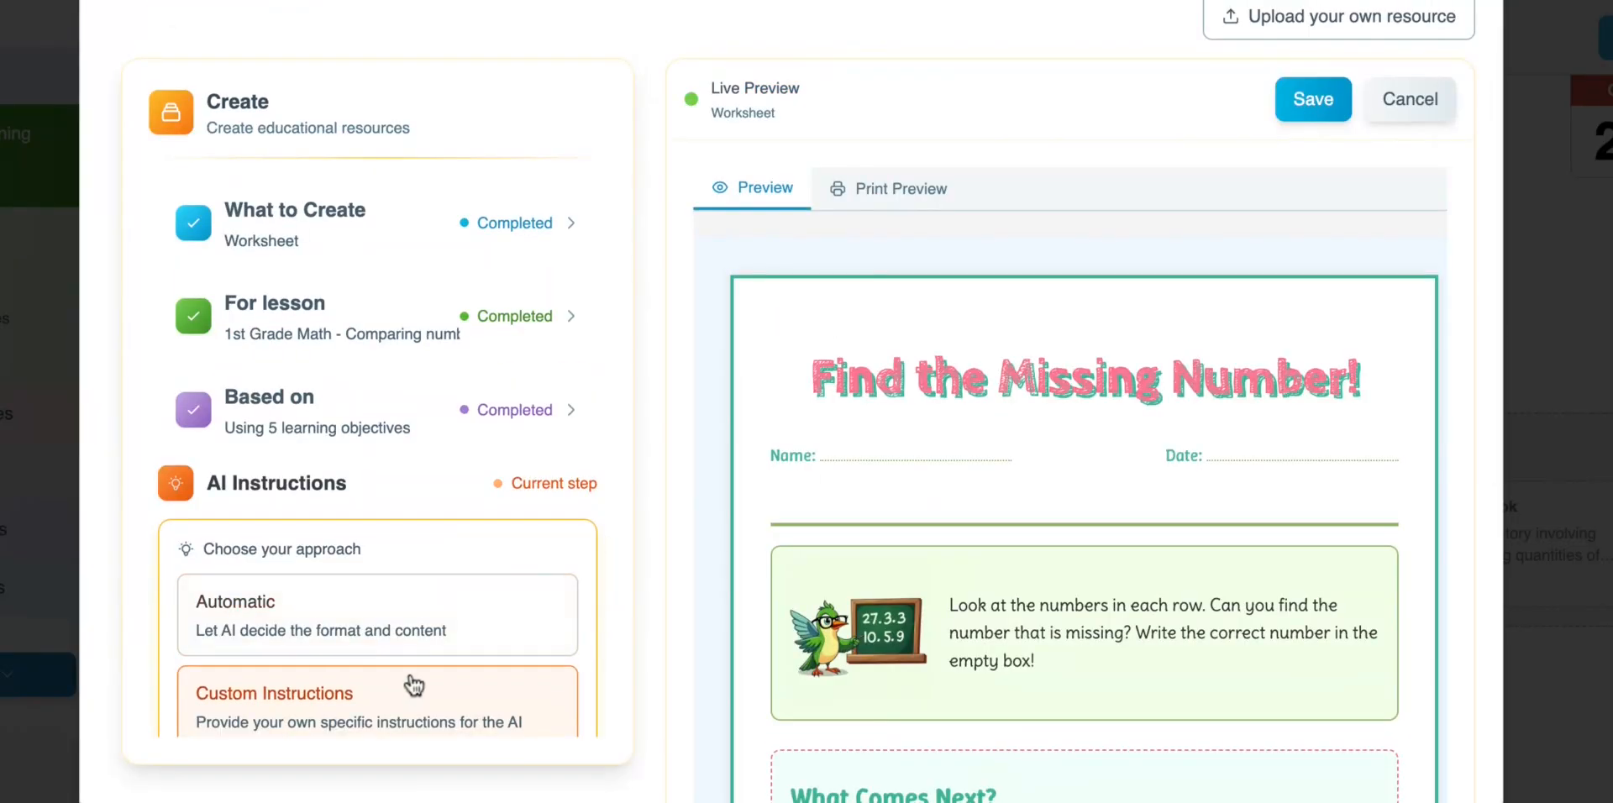
scroll(407, 681, "down", 3)
scroll(409, 606, "down", 3)
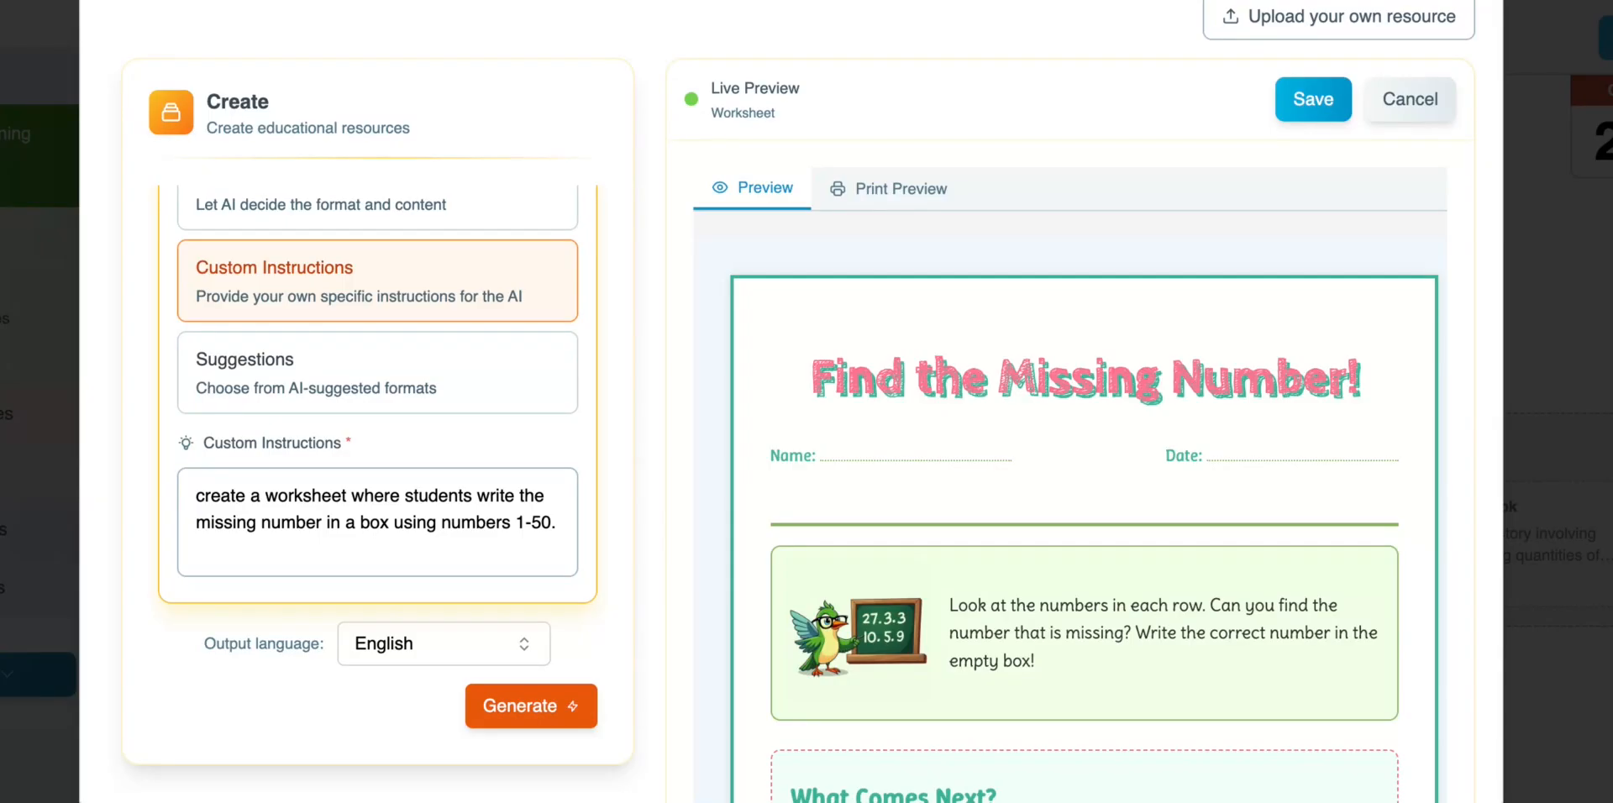
- Save the worksheet to the lesson and start creating the Counting Story Hook from the Beginning of Lesson inspirations
left_click(1319, 99)
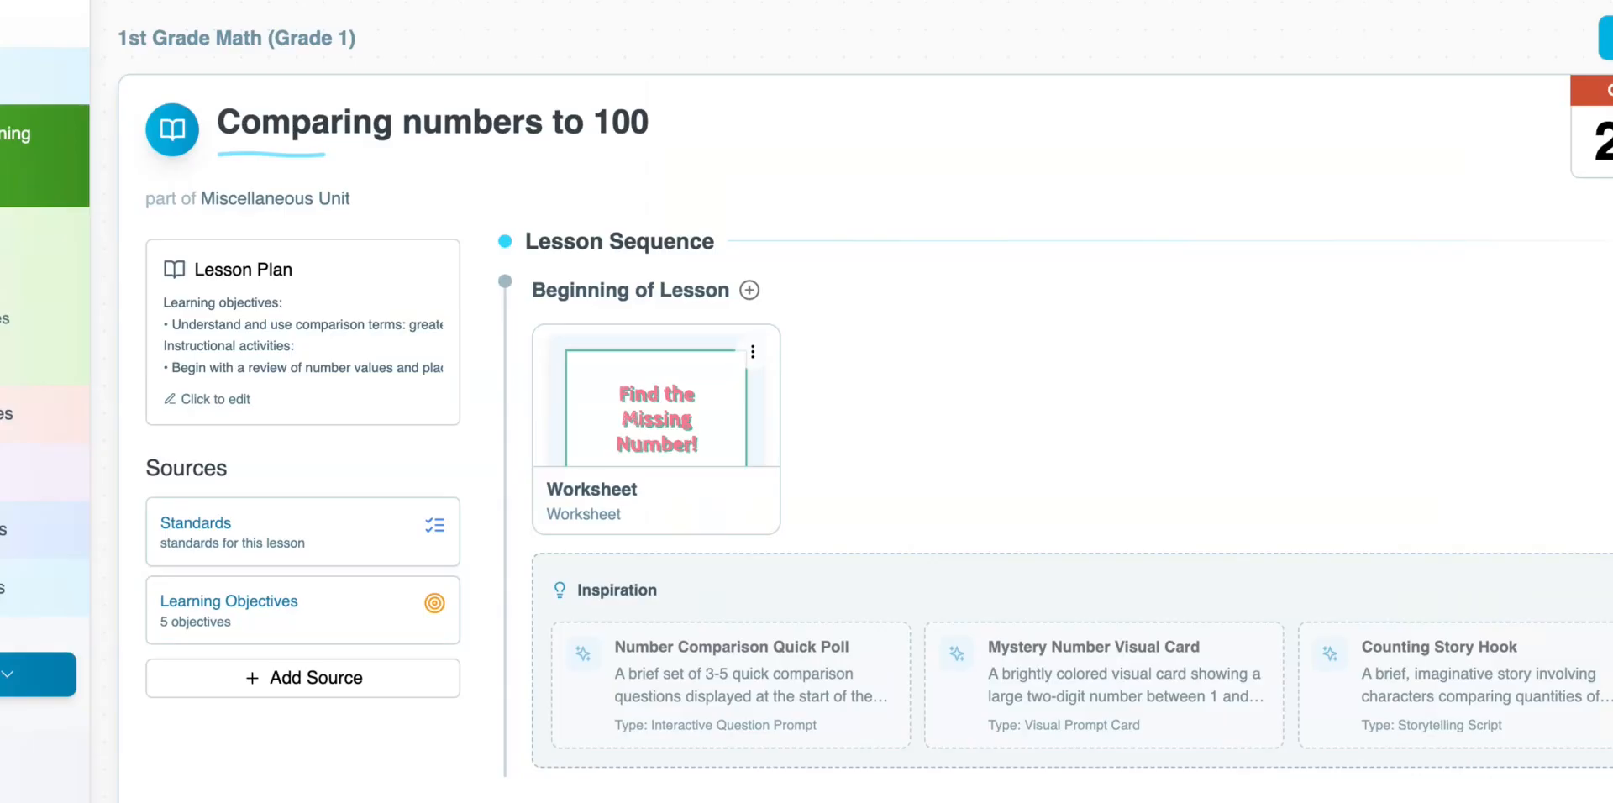
scroll(1052, 443, "down", 1)
scroll(1116, 522, "down", 2)
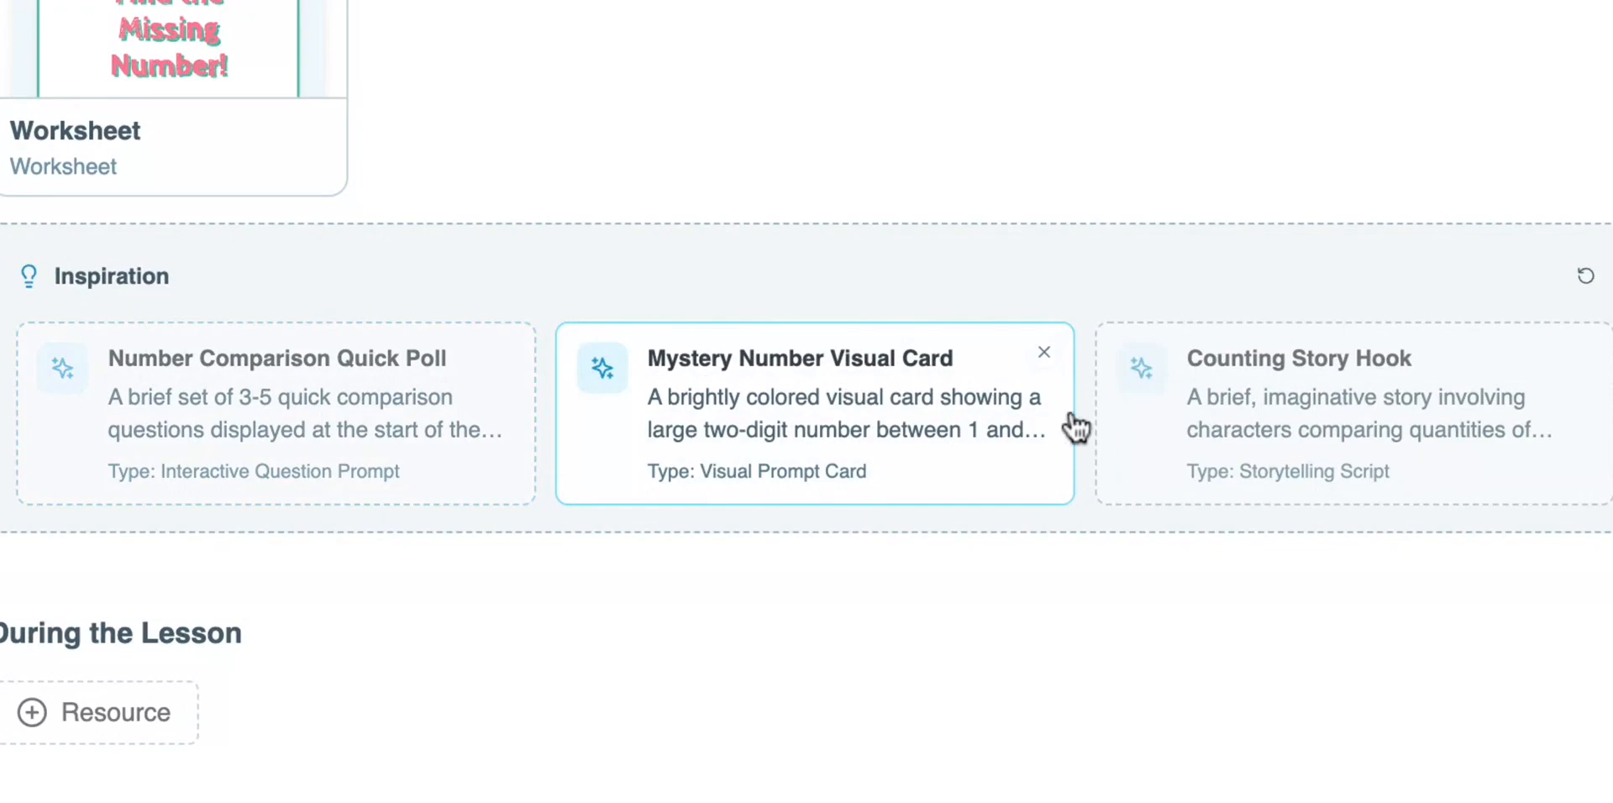
left_click(1397, 415)
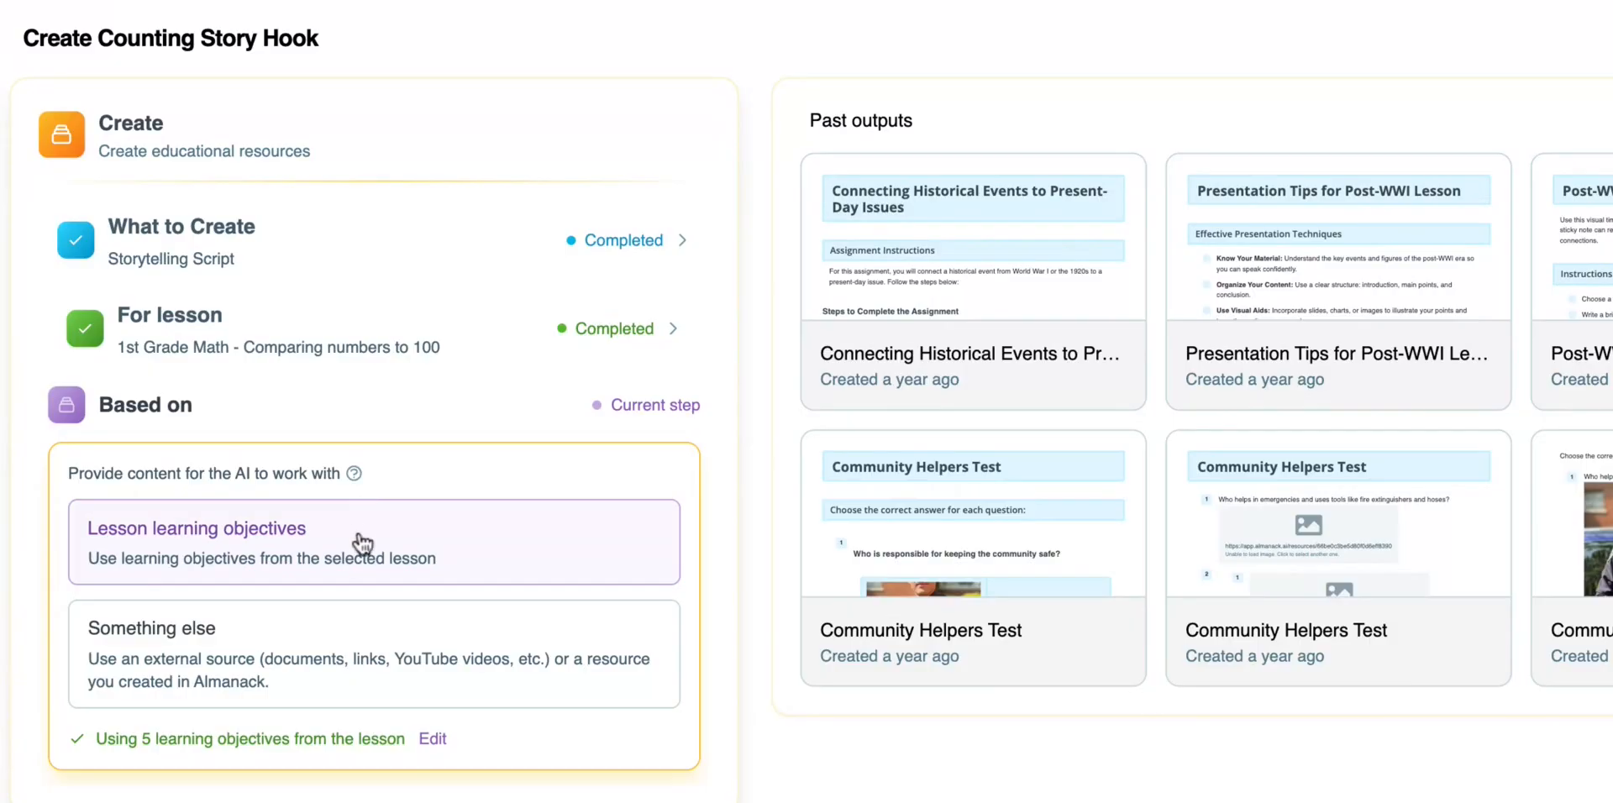
- Generate the storytelling script based on the lesson learning objectives, keeping the prefilled AI instructions and English as output language
scroll(363, 544, "down", 2)
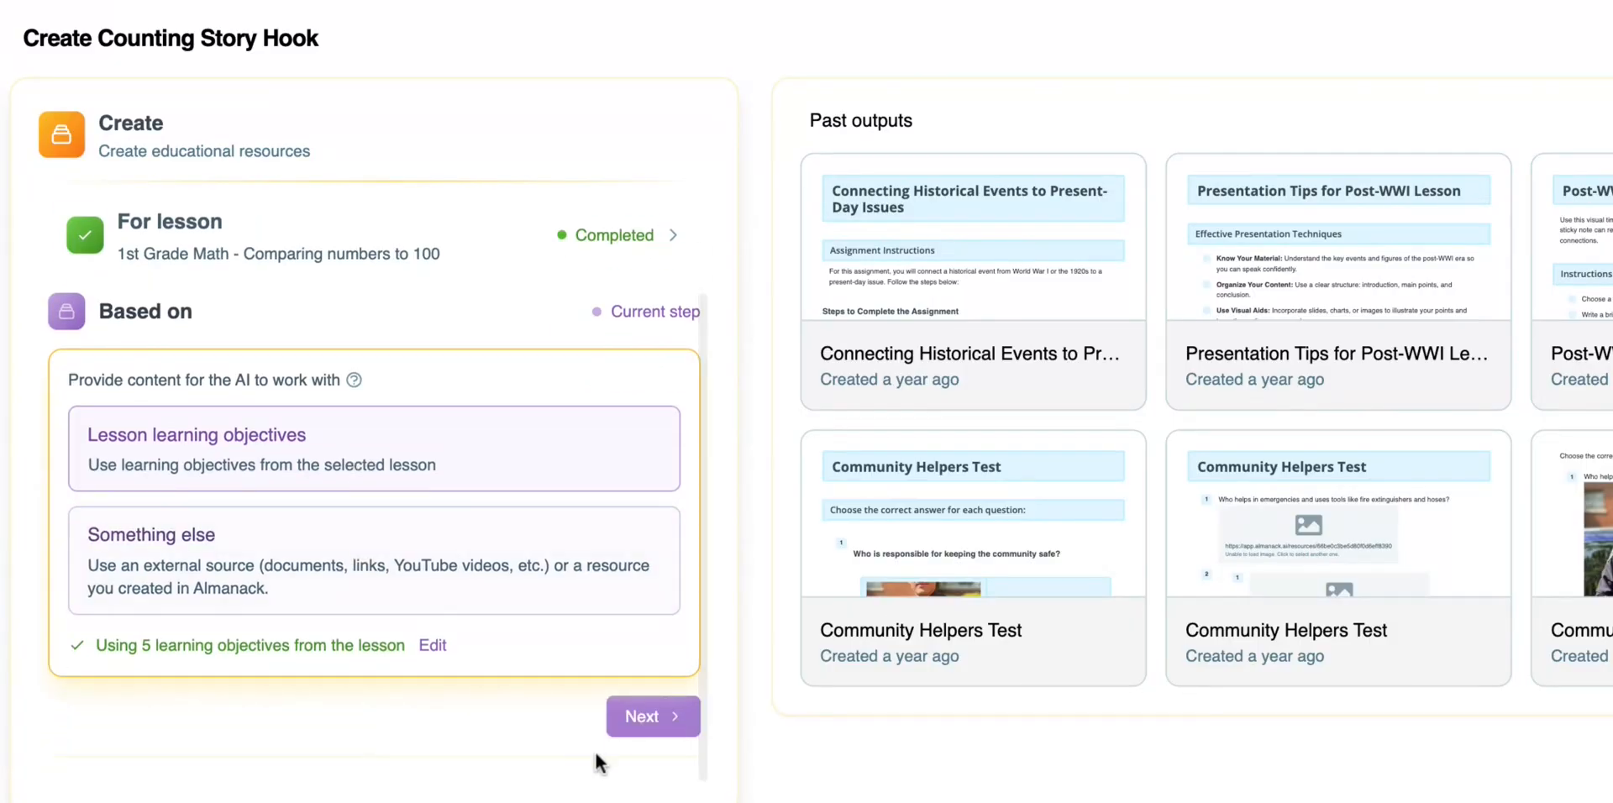
left_click(630, 716)
scroll(420, 555, "down", 1)
scroll(419, 554, "down", 2)
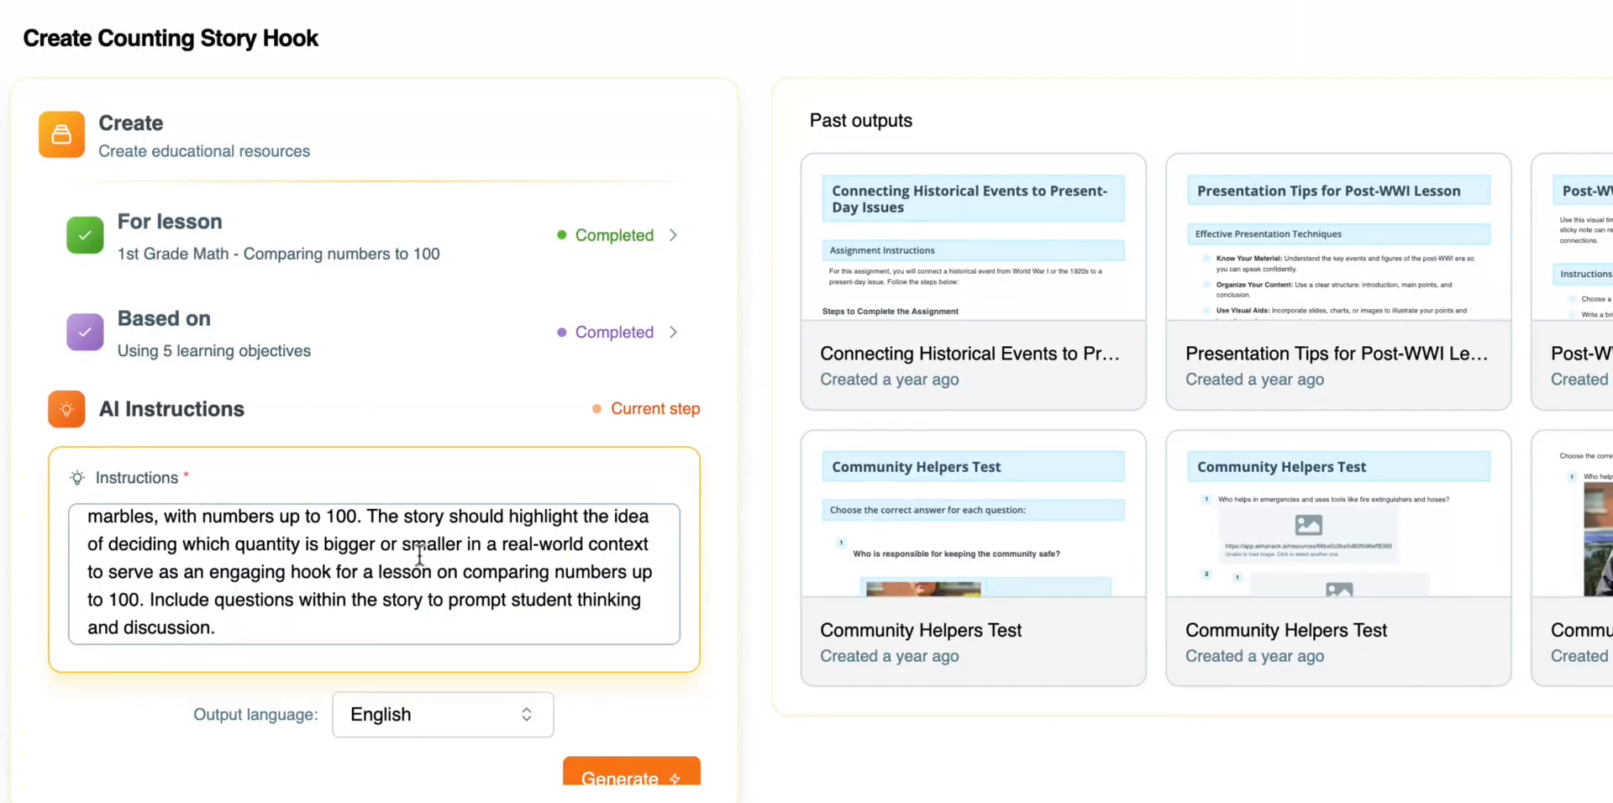
scroll(419, 554, "down", 1)
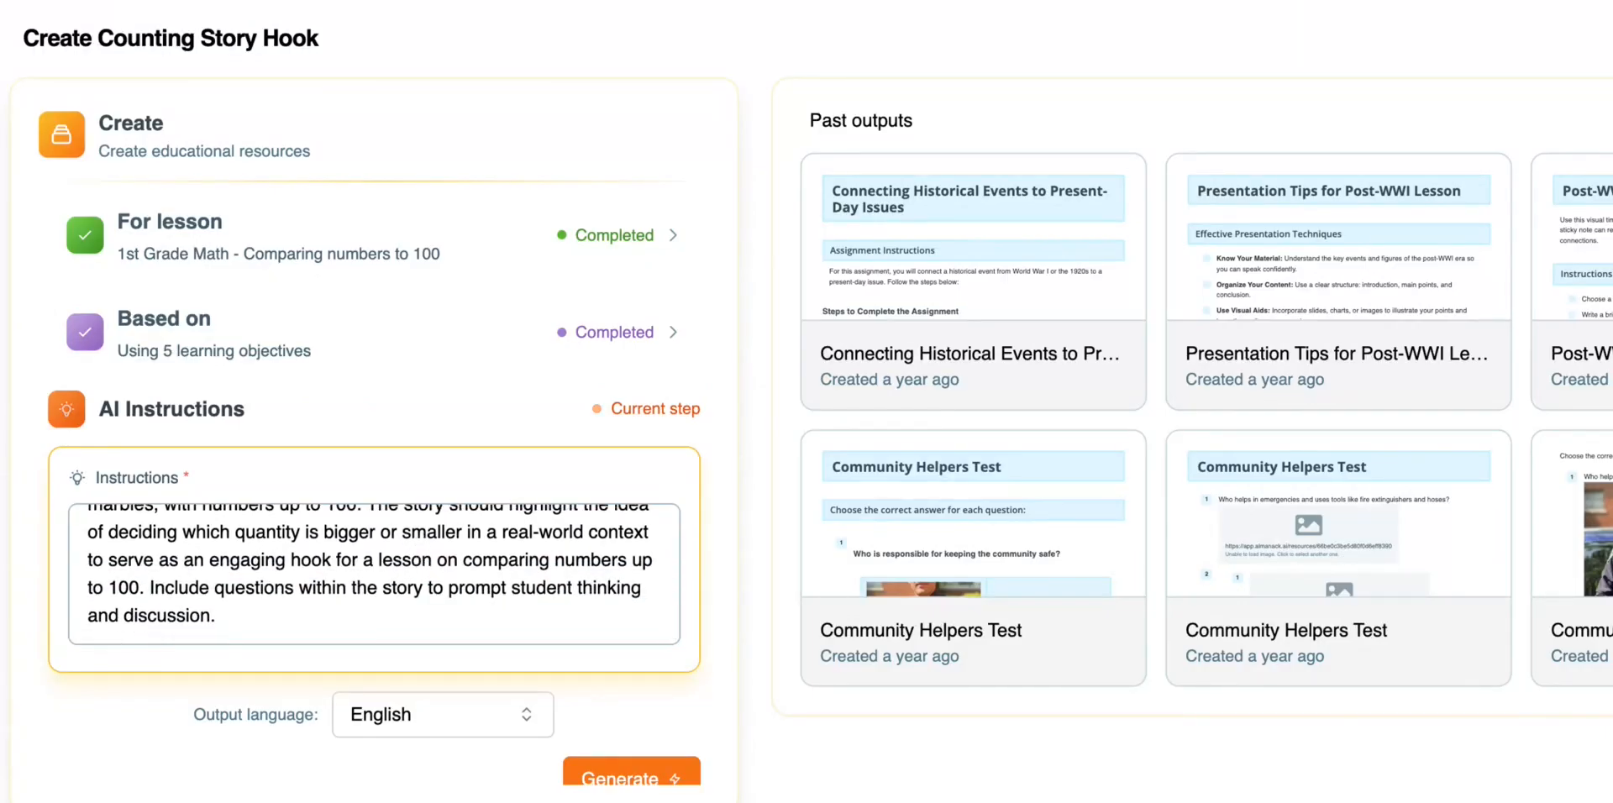
scroll(586, 727, "down", 1)
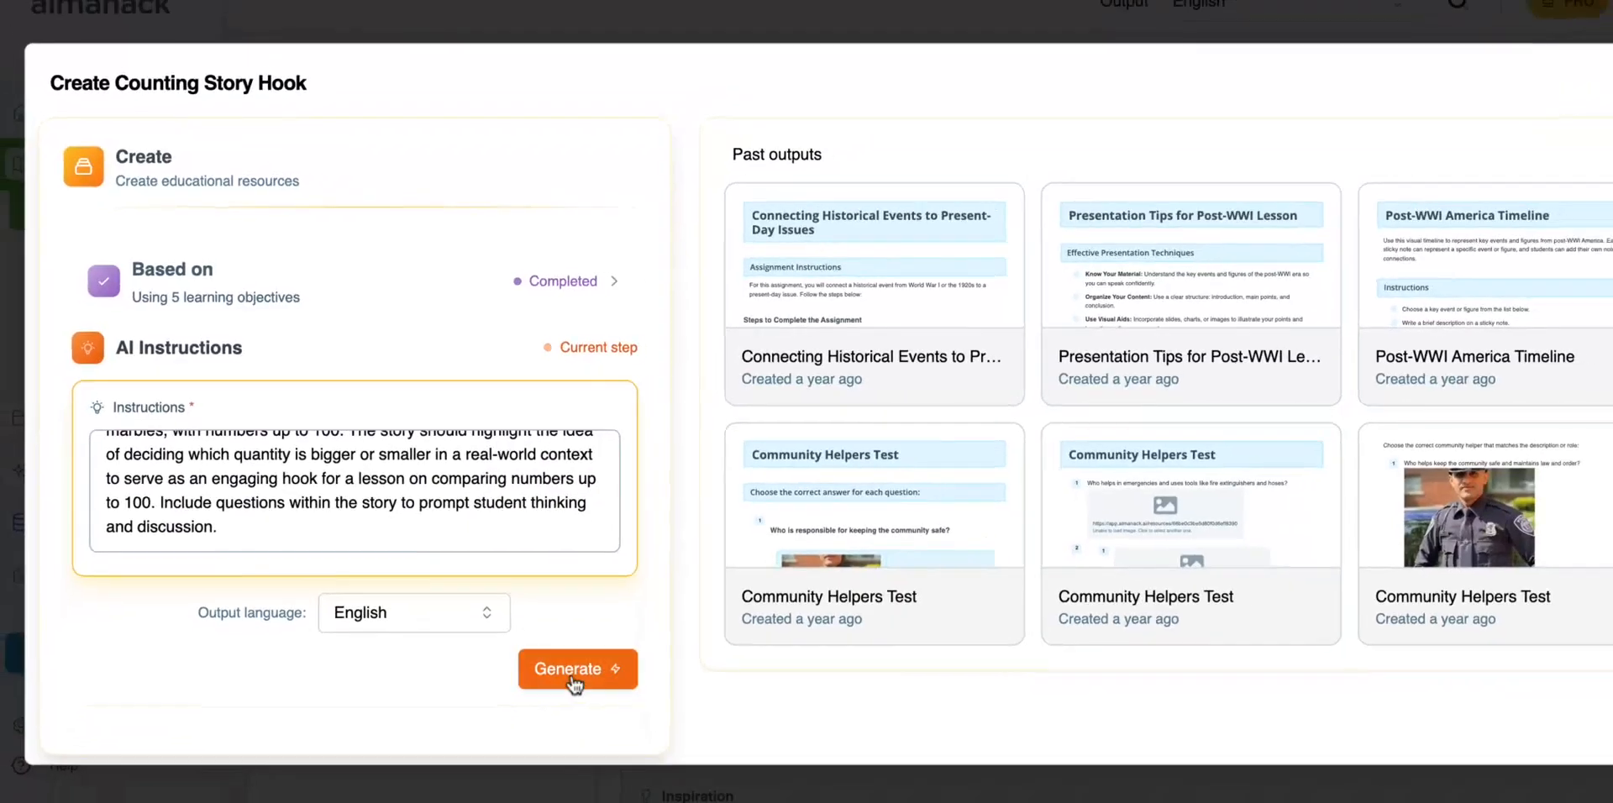
left_click(572, 679)
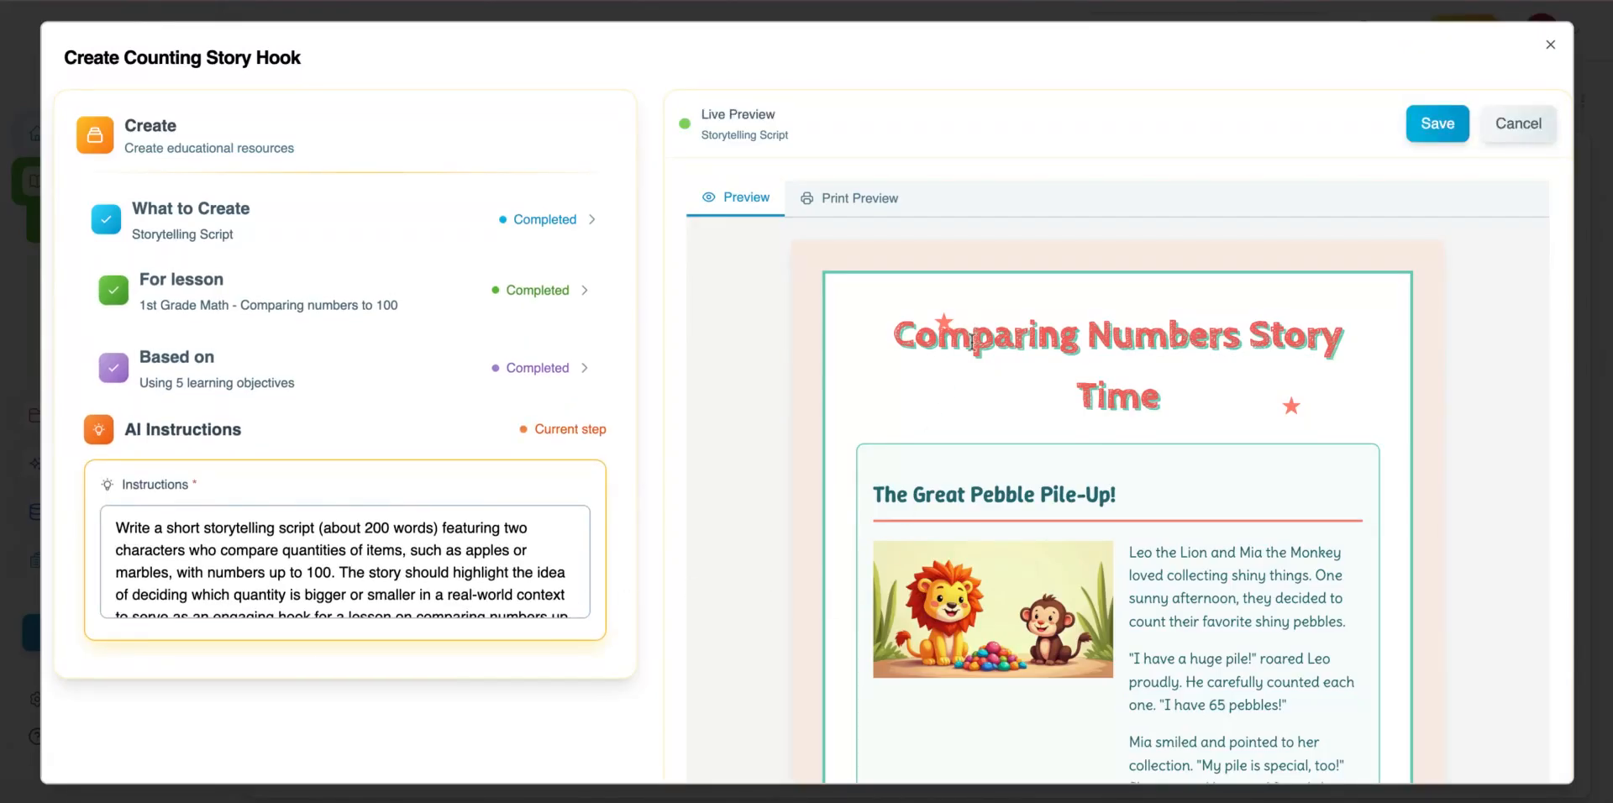
- Read through the generated pebble story and its discussion questions in the preview, and save the script to the lesson
scroll(962, 380, "down", 1)
scroll(962, 380, "down", 1)
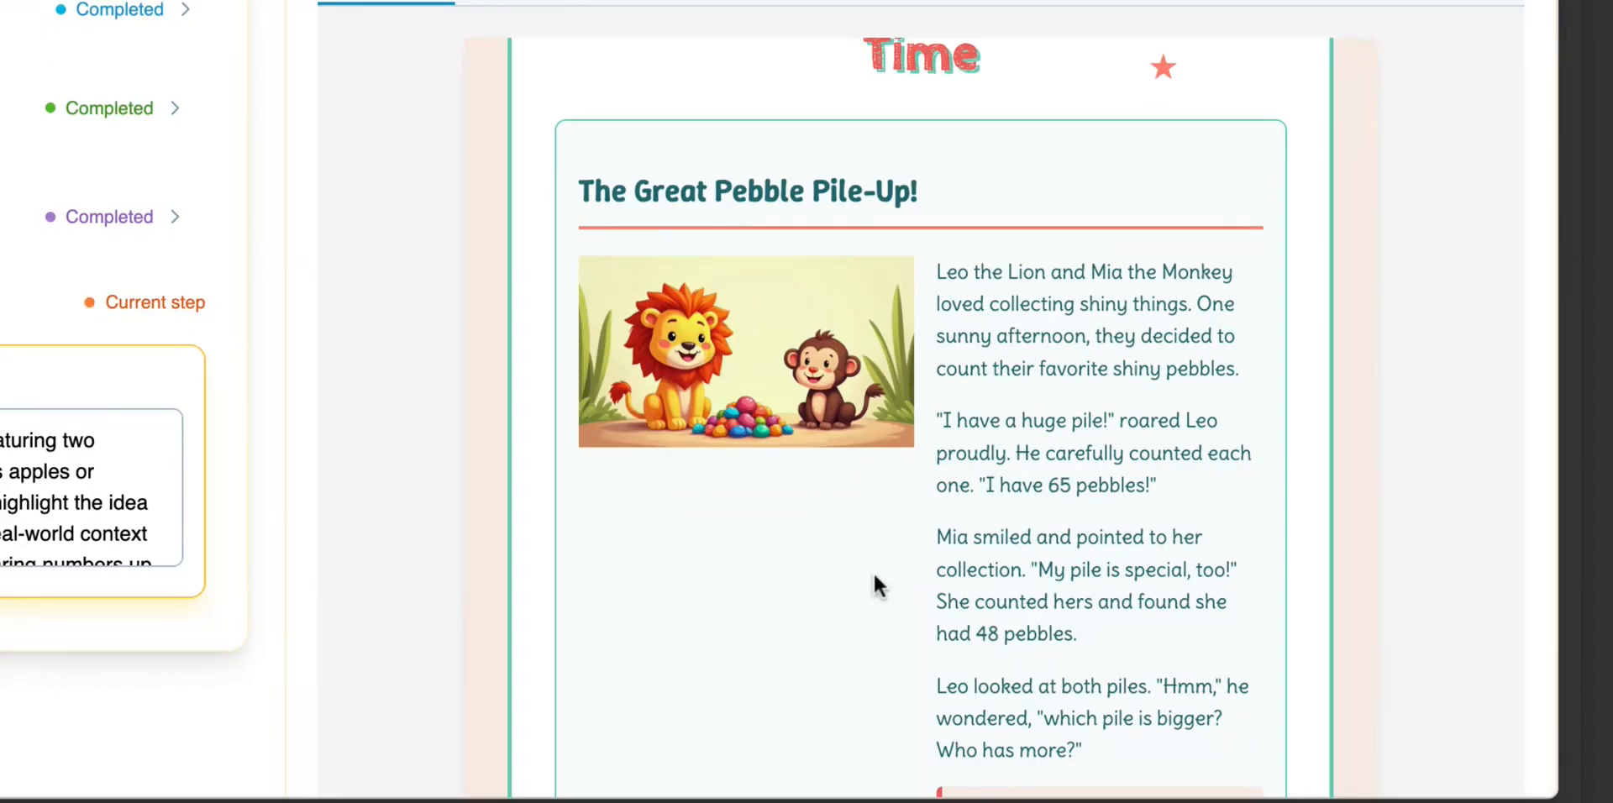
scroll(874, 576, "down", 5)
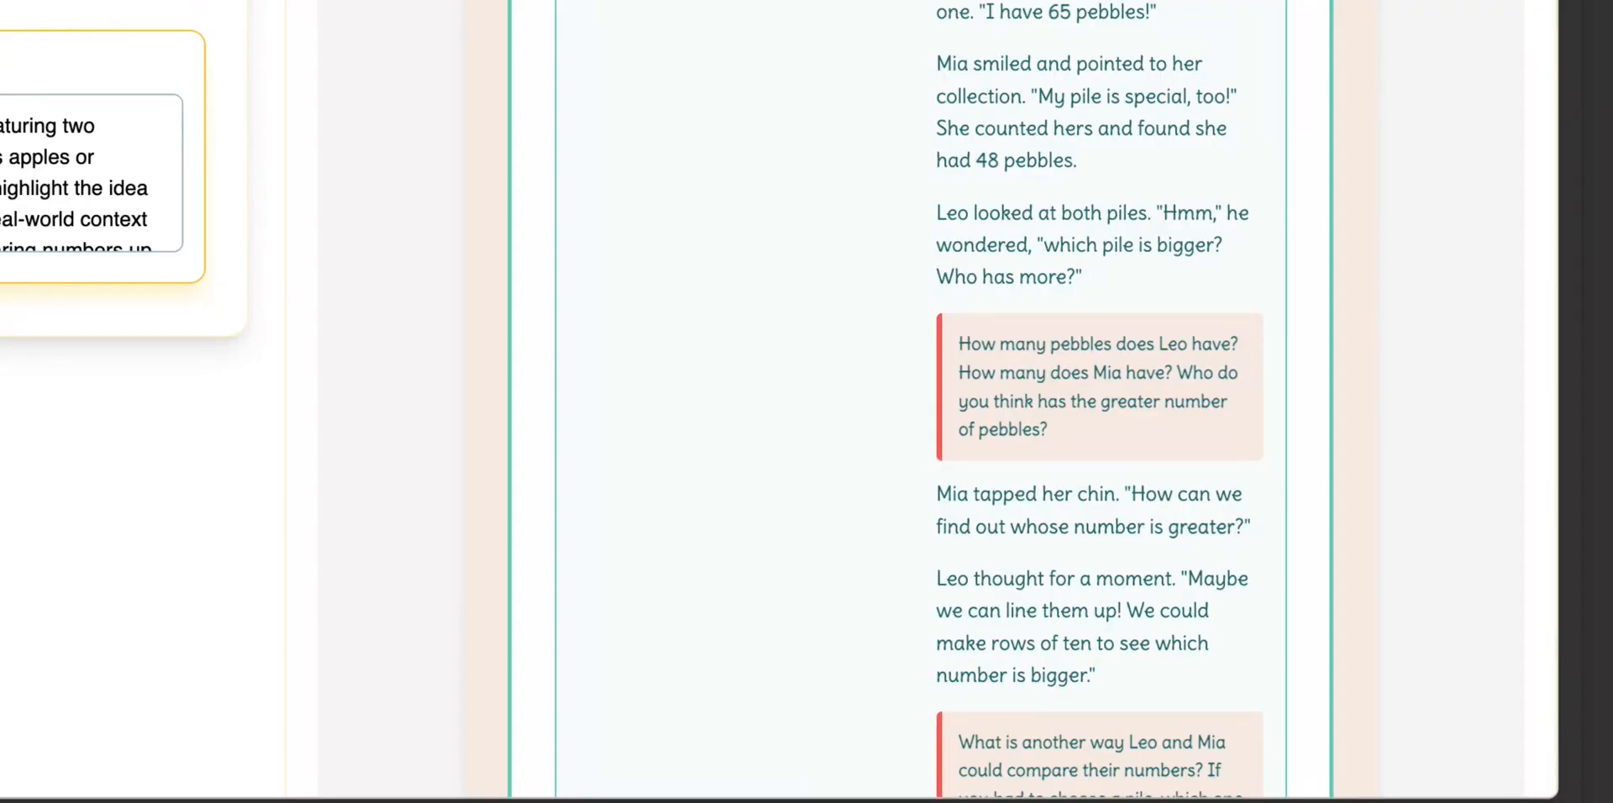
scroll(849, 449, "up", 7)
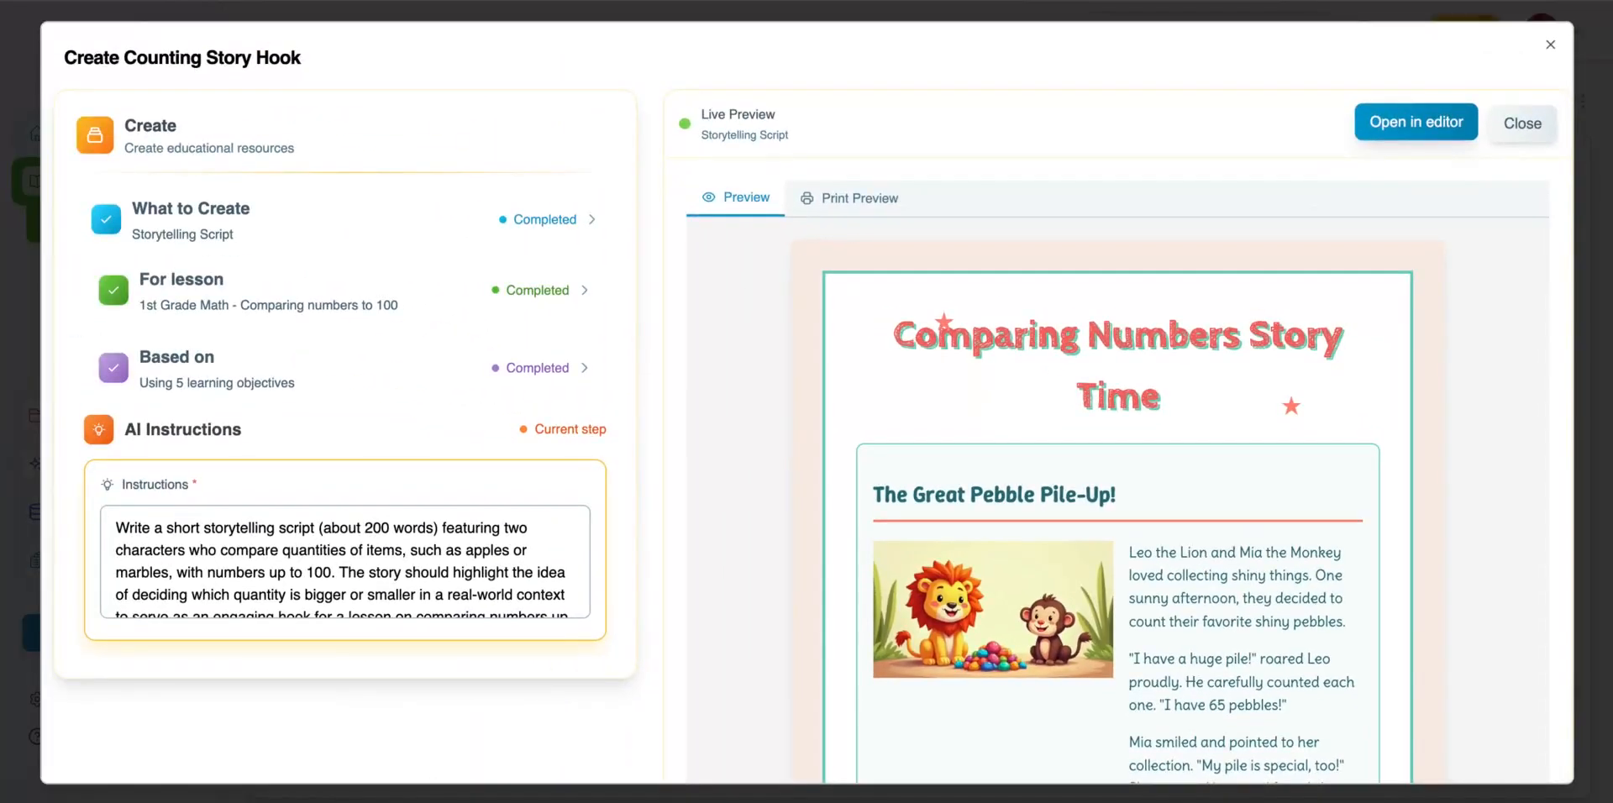
- Open the saved storytelling script in the editor and look at its assistant prompt, additional options and export function
left_click(1415, 121)
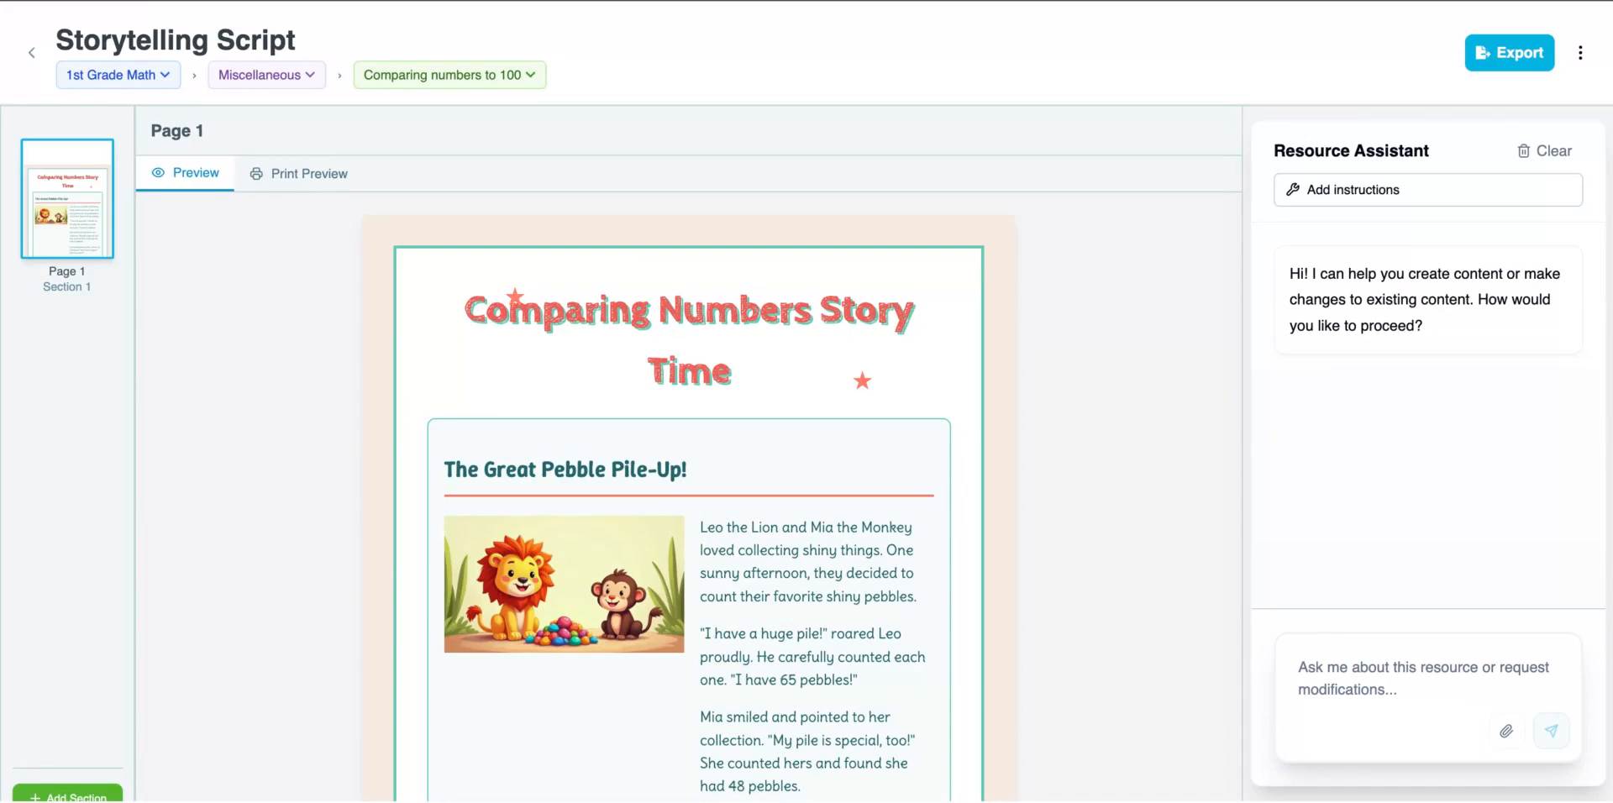
left_click(1322, 668)
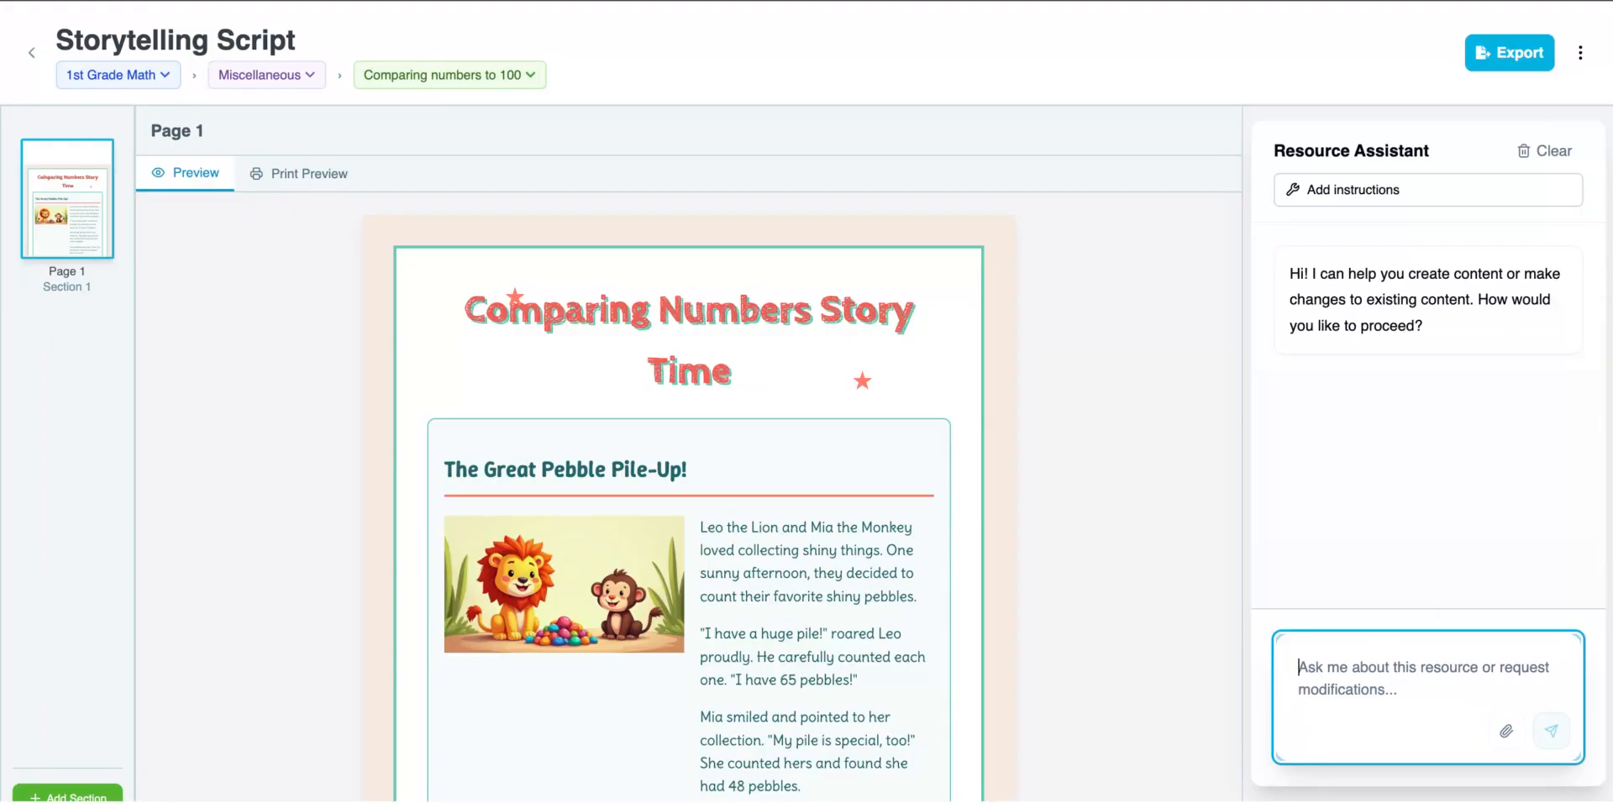
left_click(1580, 52)
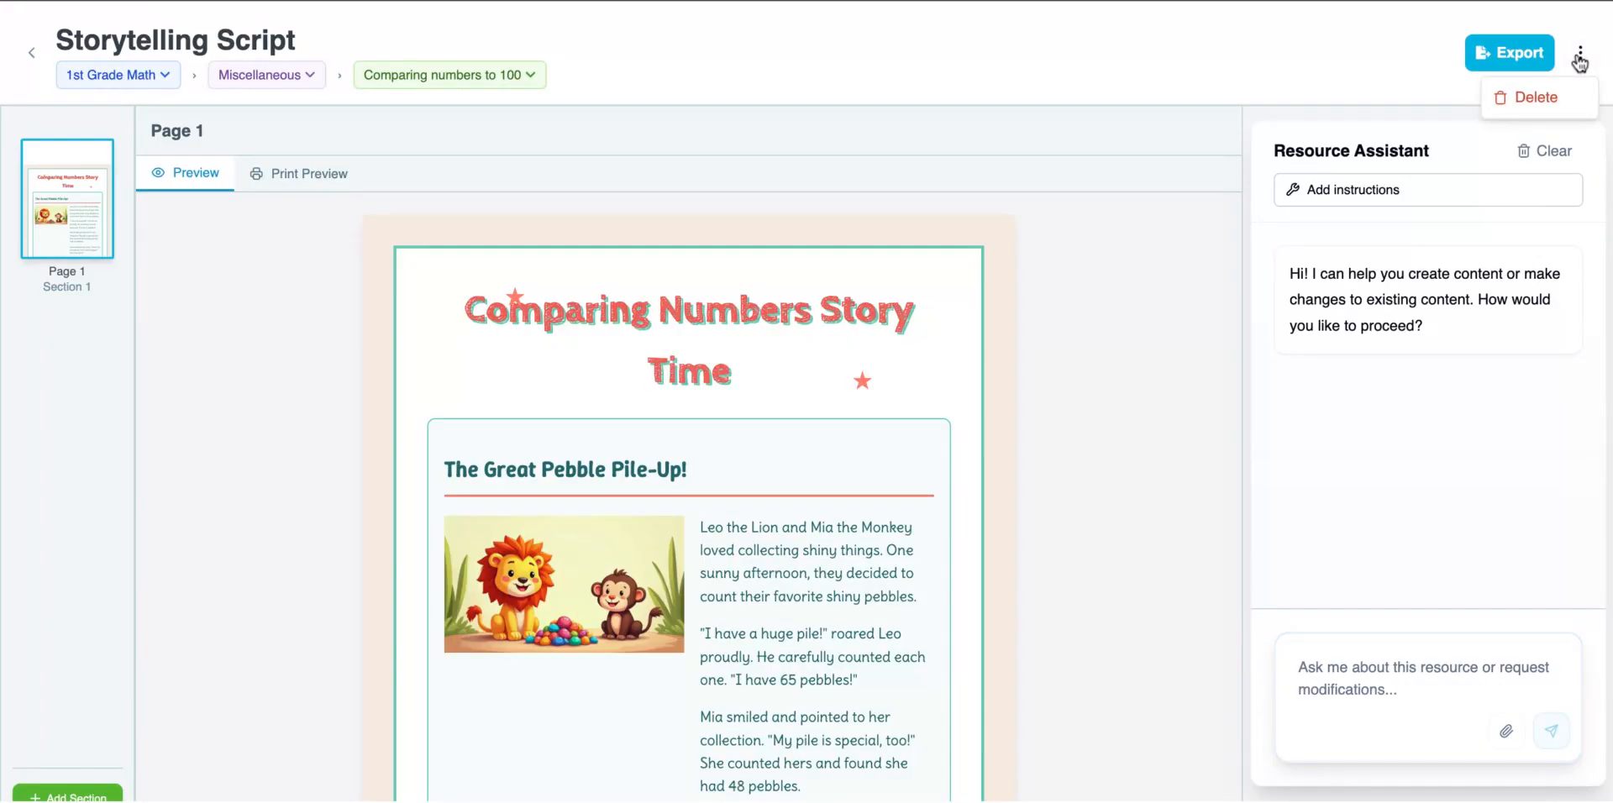
left_click(1511, 55)
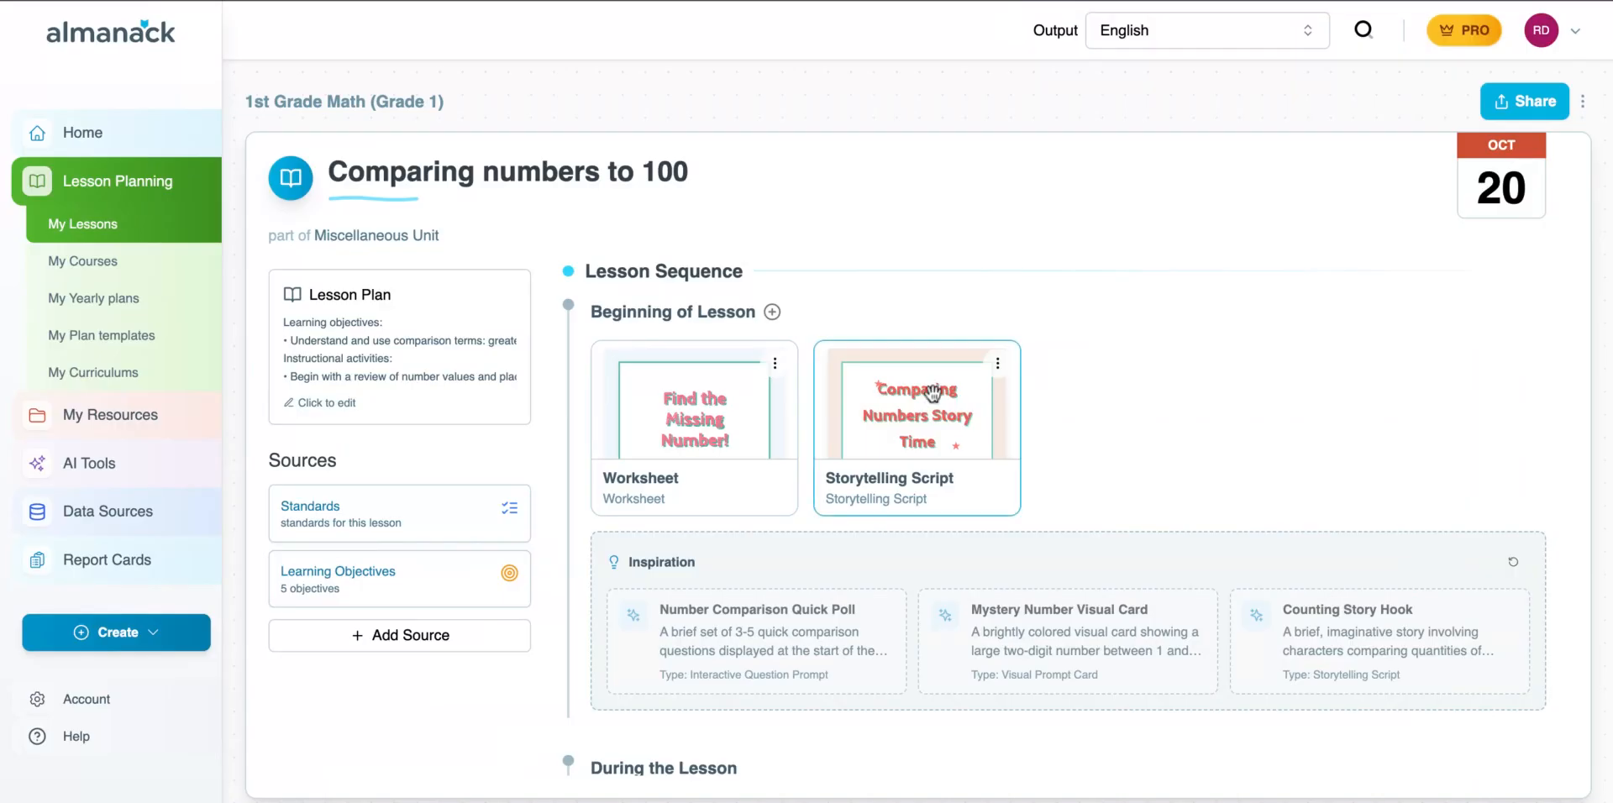
scroll(919, 498, "down", 5)
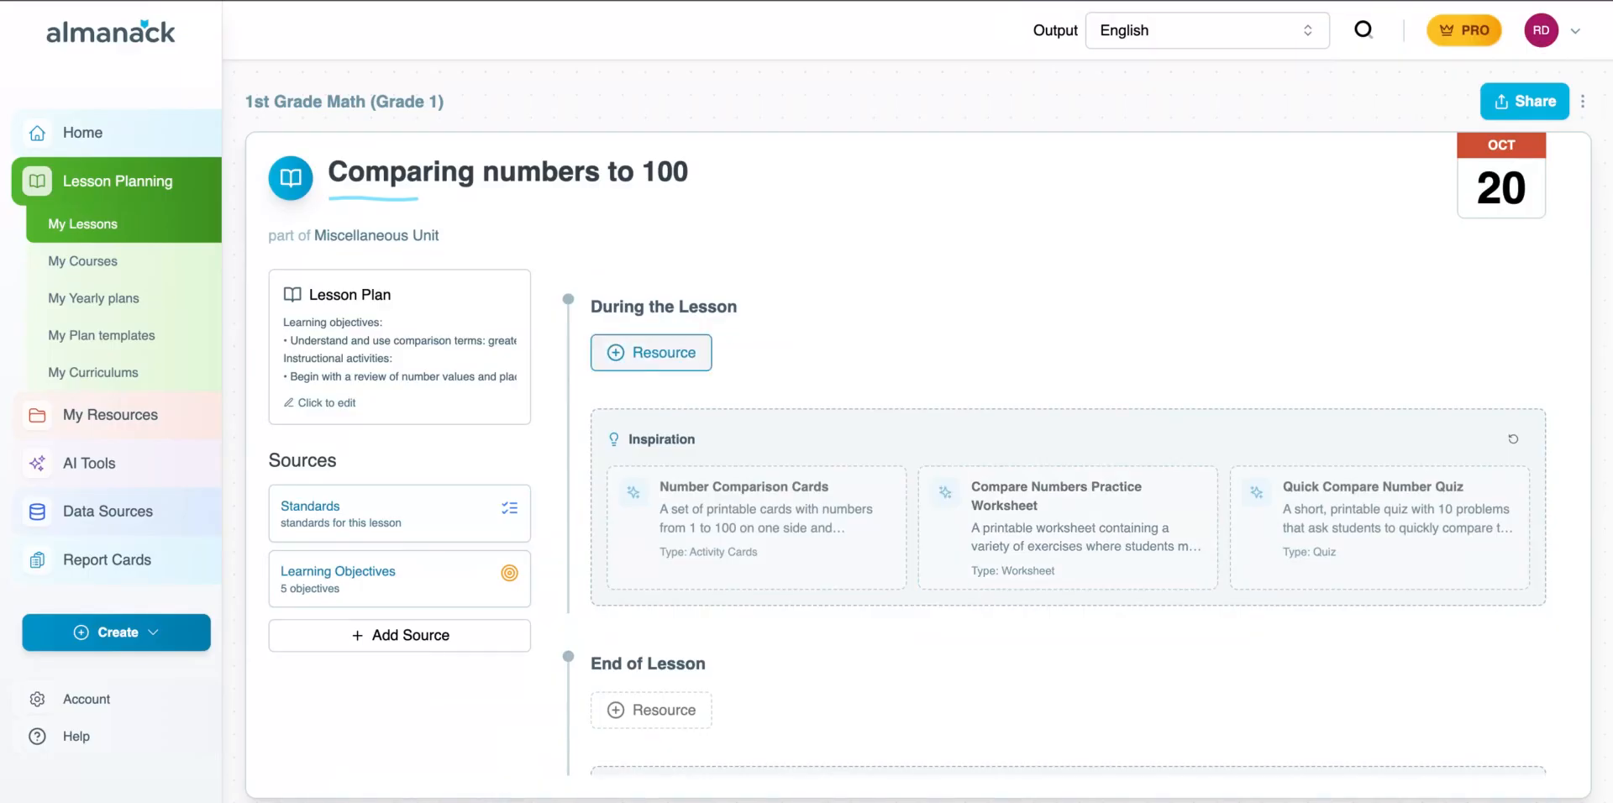
left_click(375, 641)
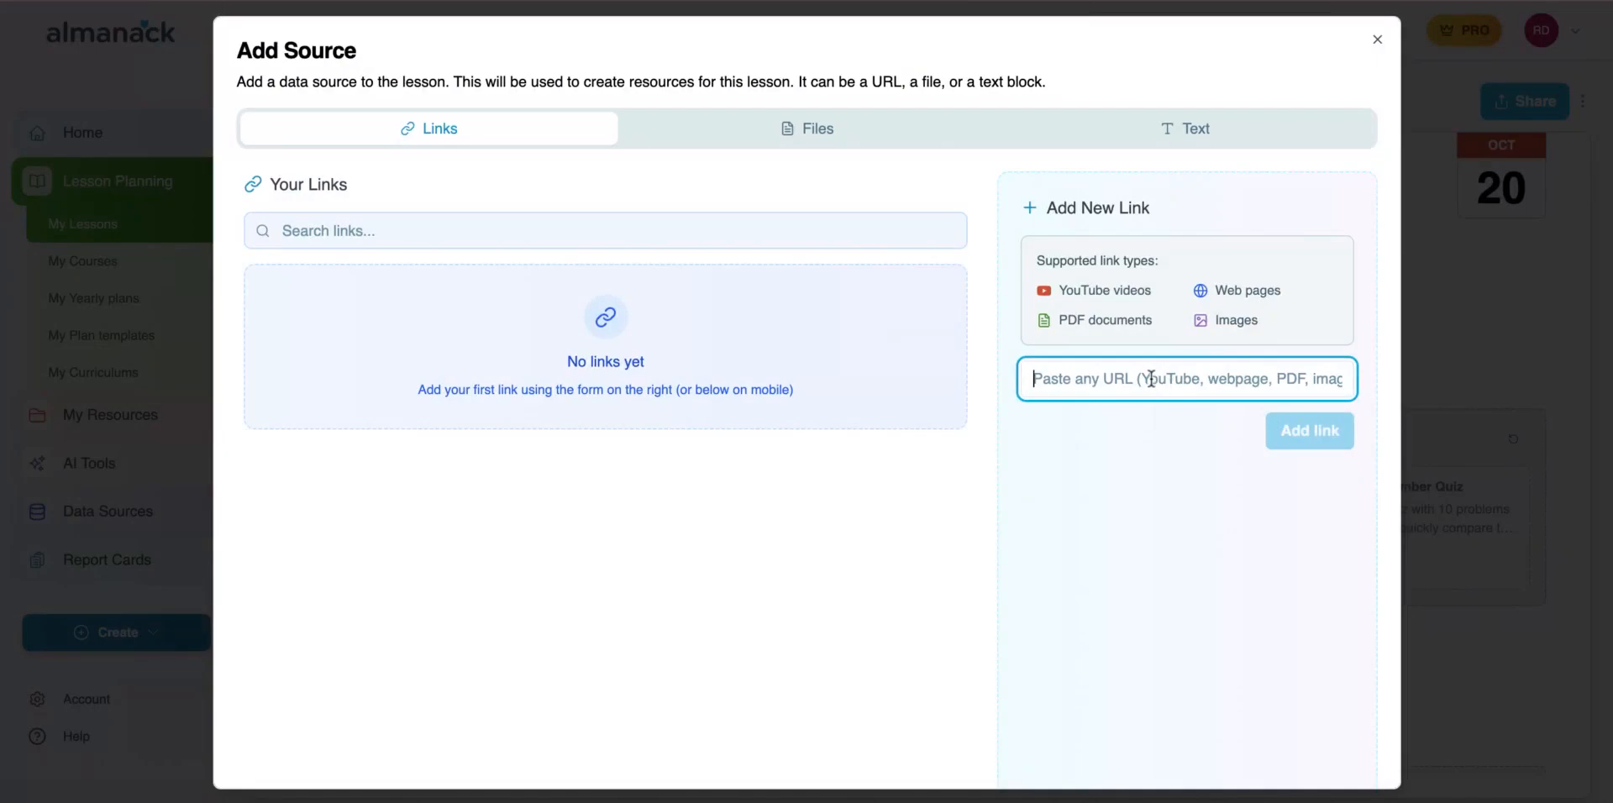
type("https://youtu.be/-Ldz0POzBoU?si=MzWvC4gMQL_h2YRj")
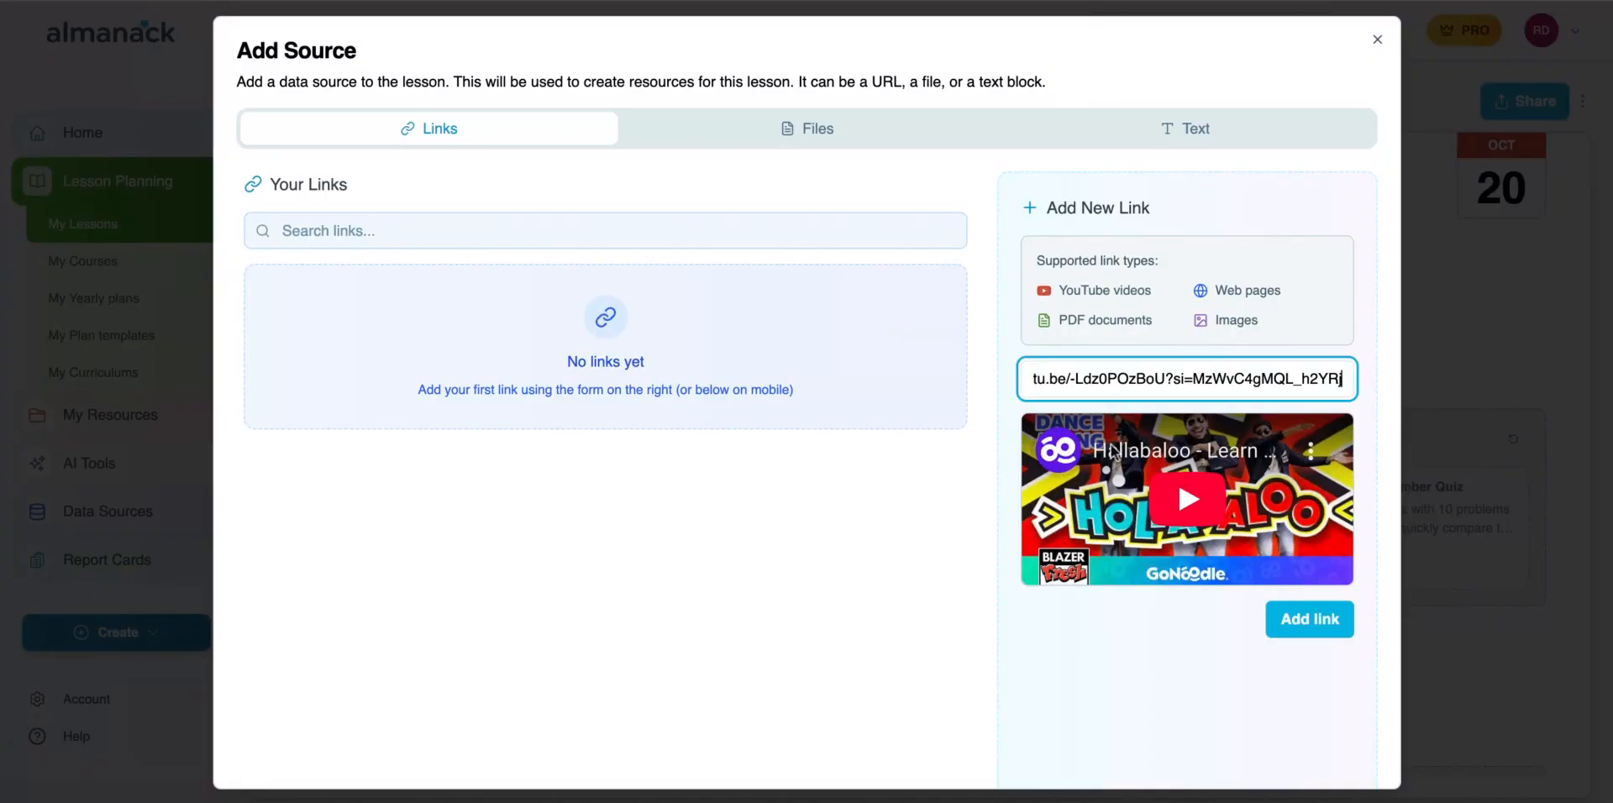
left_click(1308, 619)
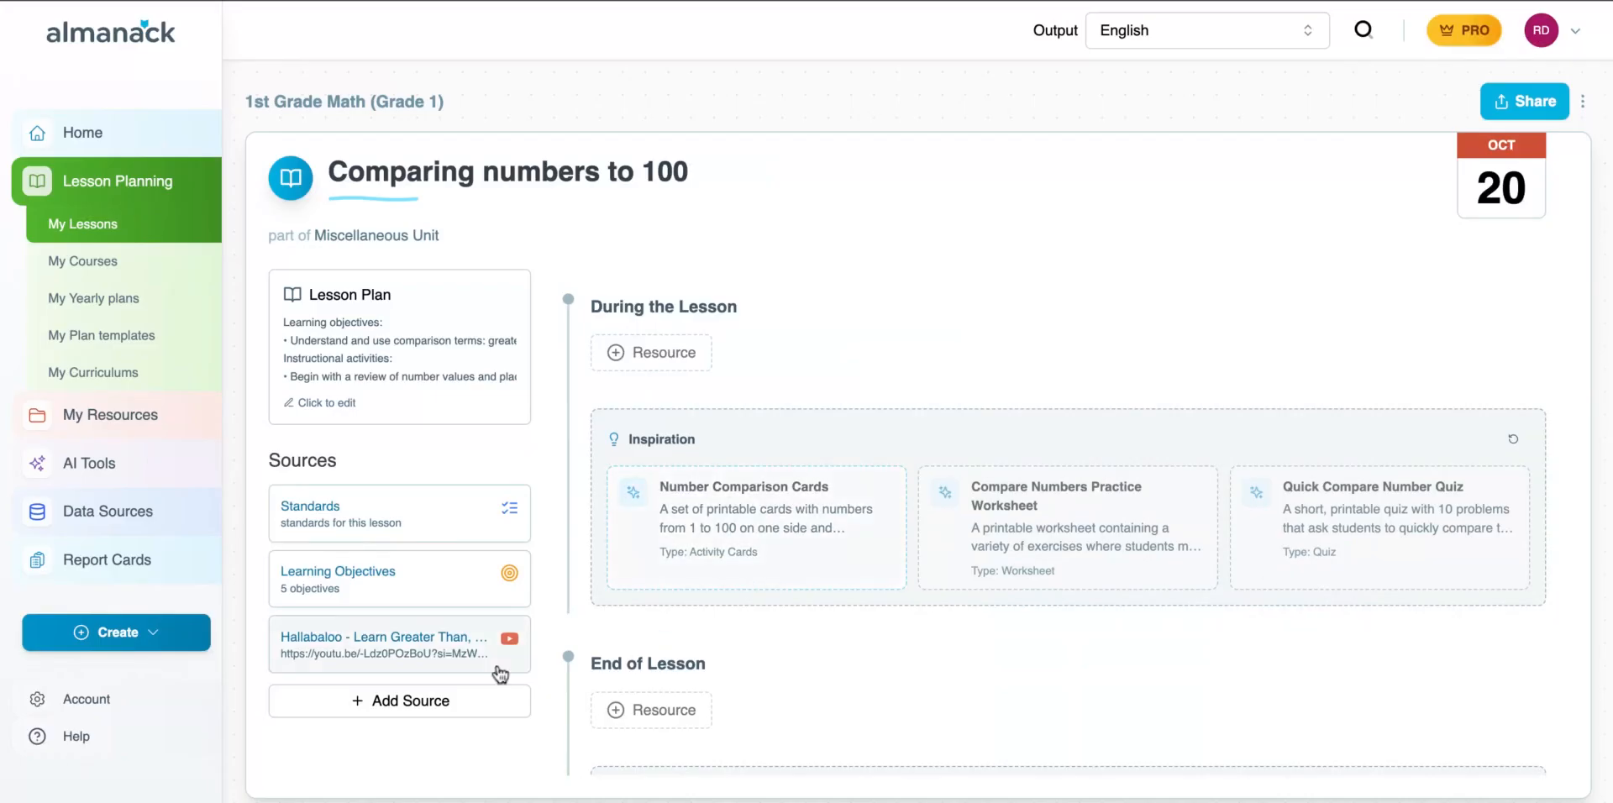
- Start a Simulation Activity resource and base it on the Hallabaloo YouTube video instead of the learning objectives
scroll(794, 580, "down", 1)
left_click(794, 580)
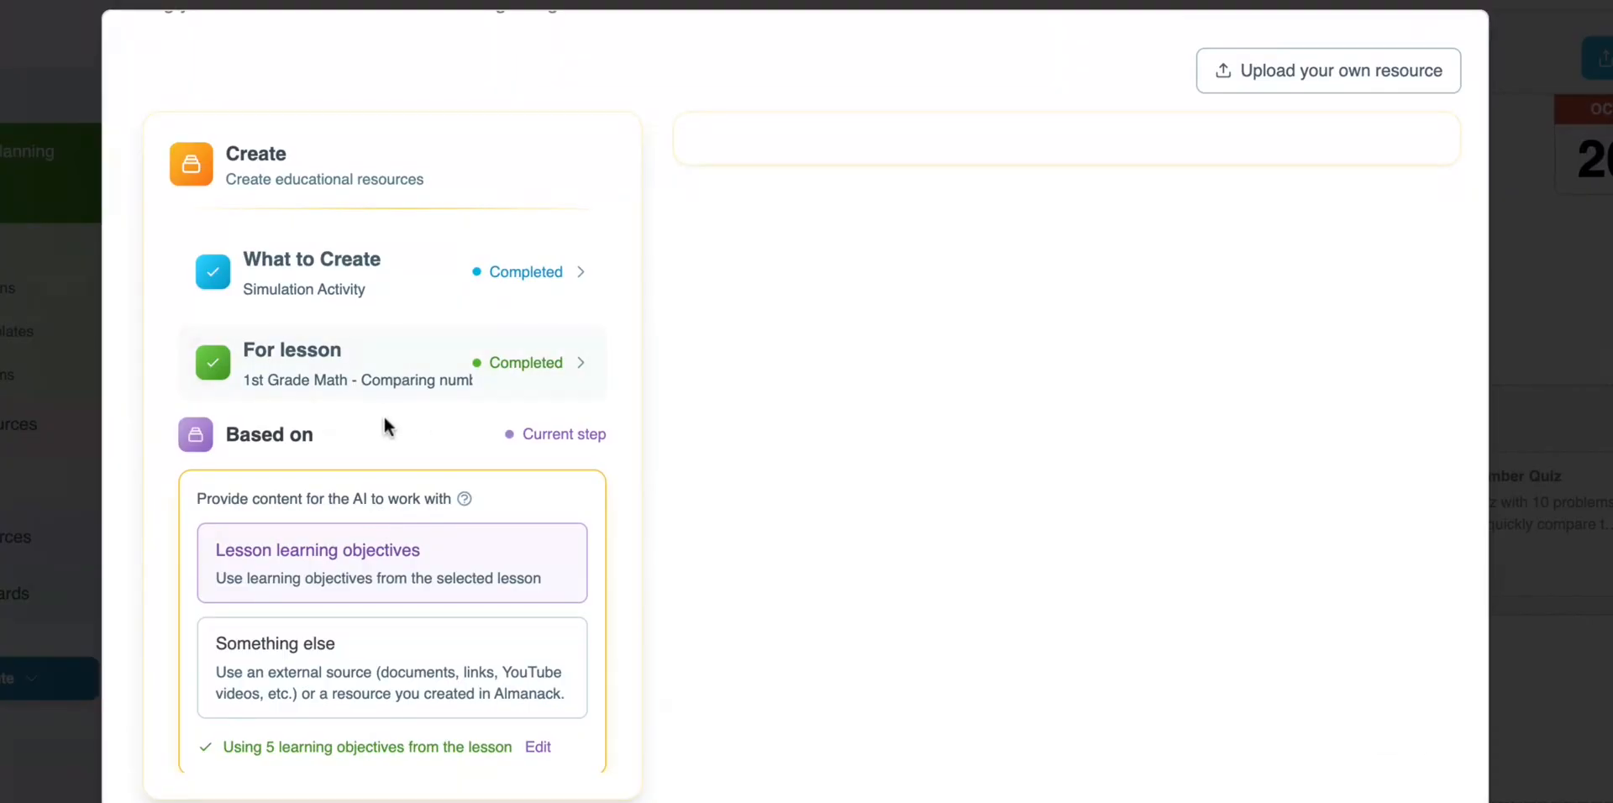
scroll(383, 414, "down", 2)
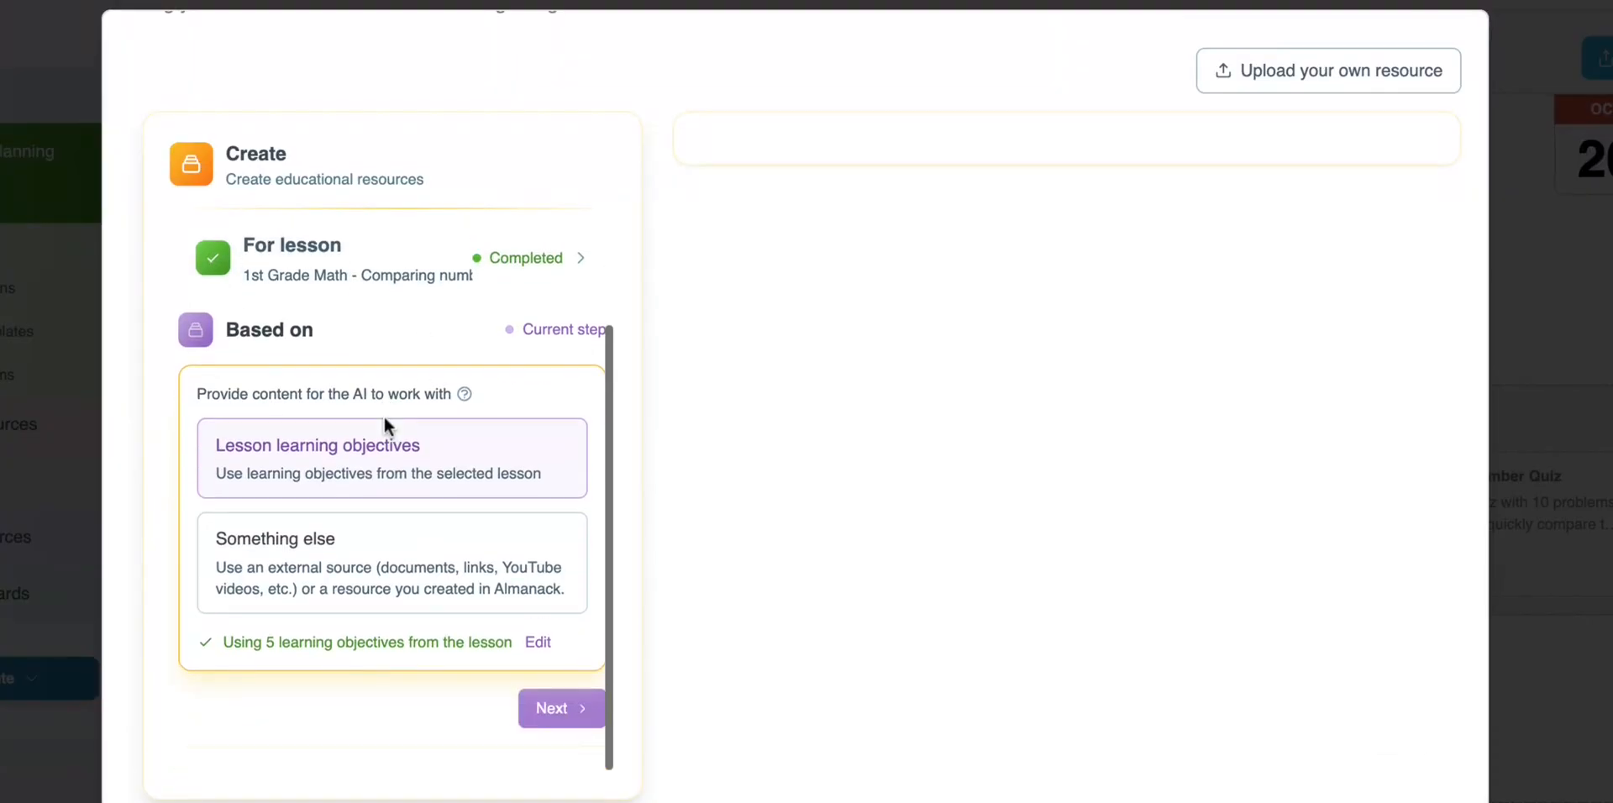
left_click(411, 566)
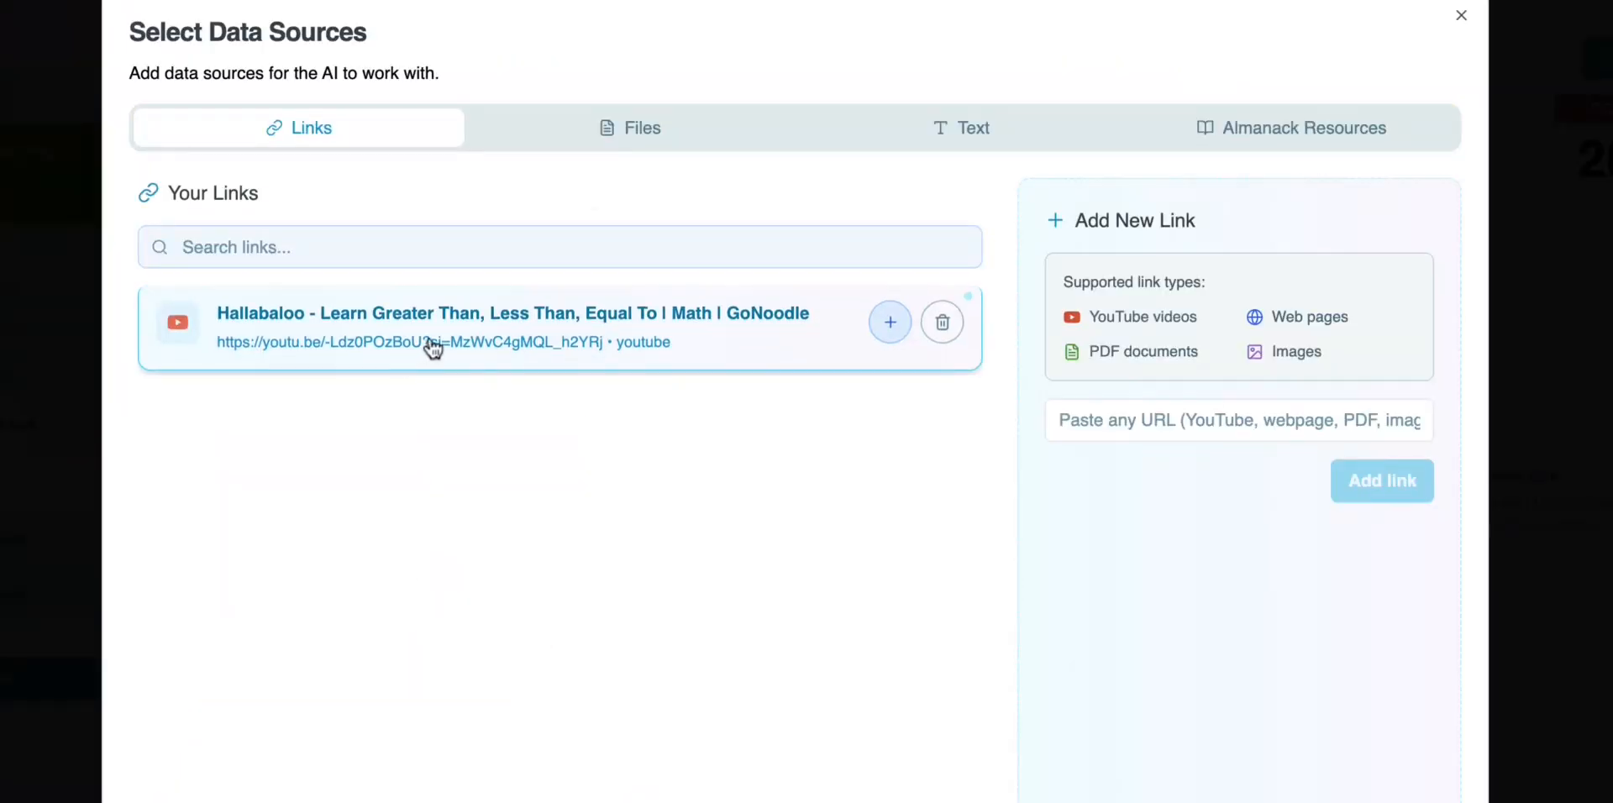
left_click(889, 324)
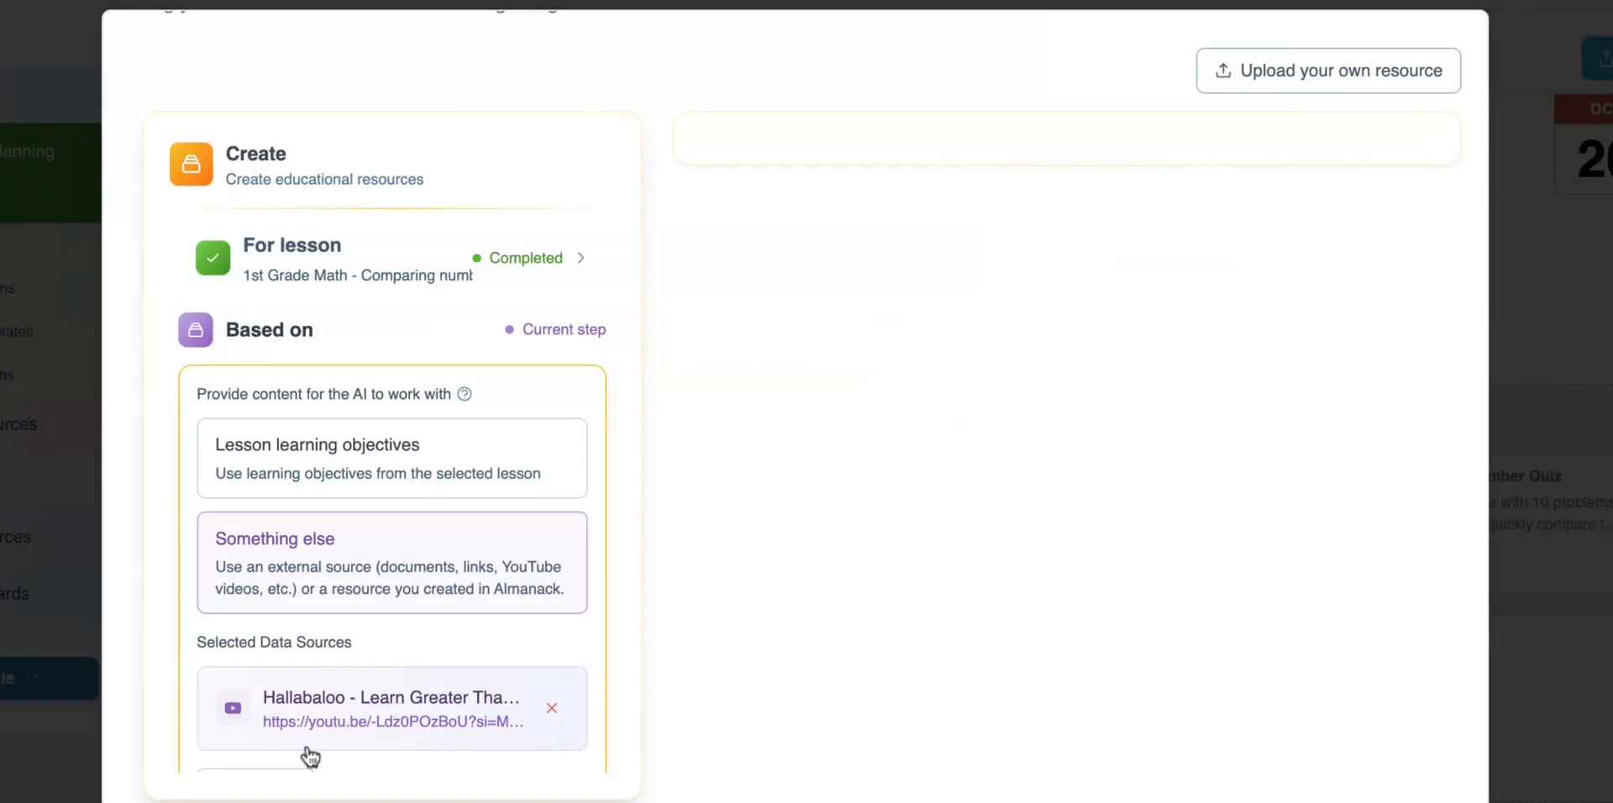
scroll(386, 656, "down", 2)
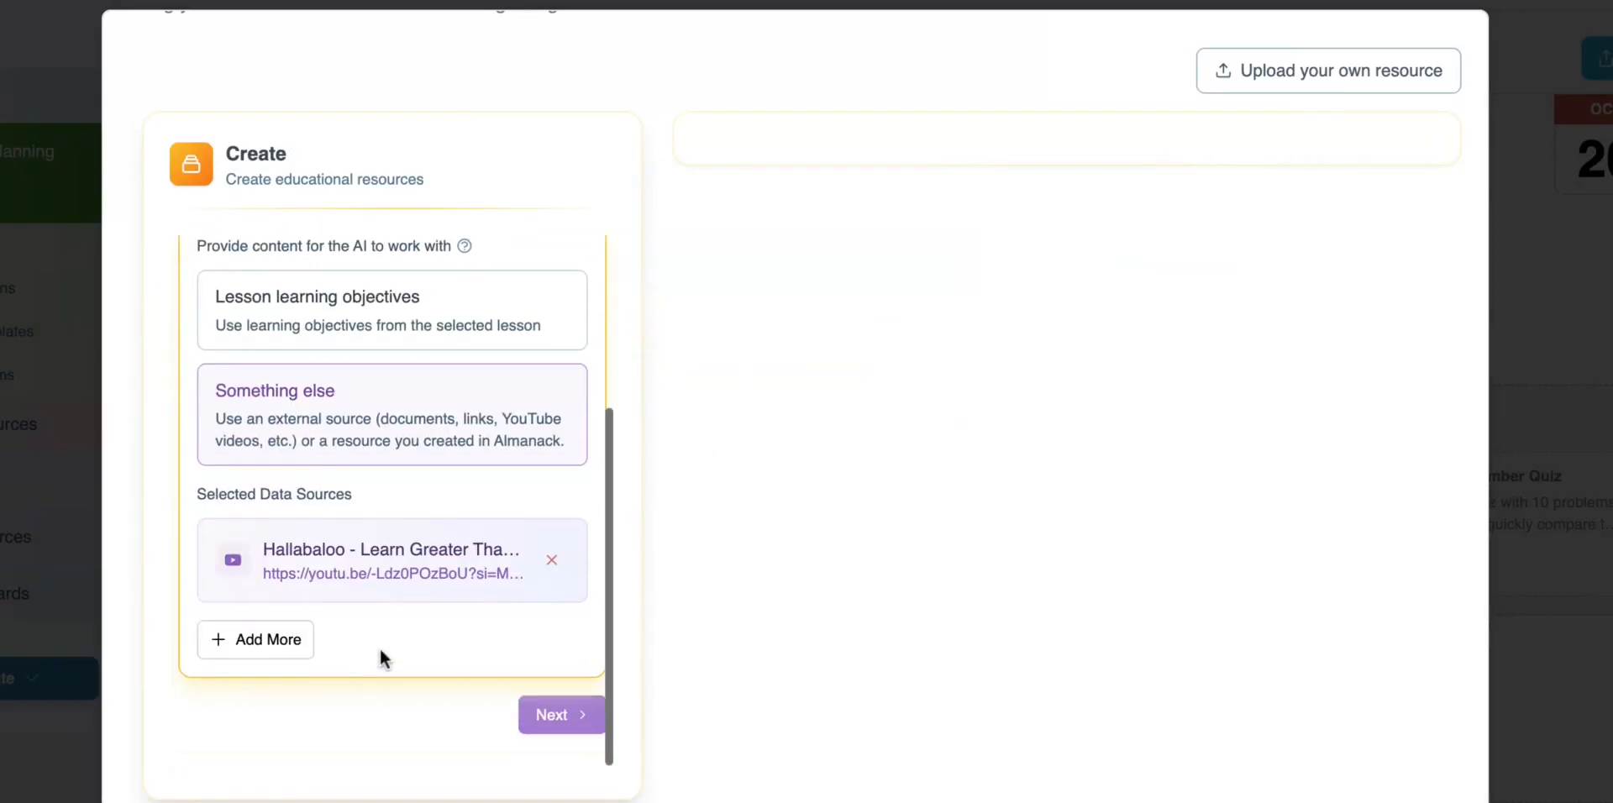
left_click(559, 710)
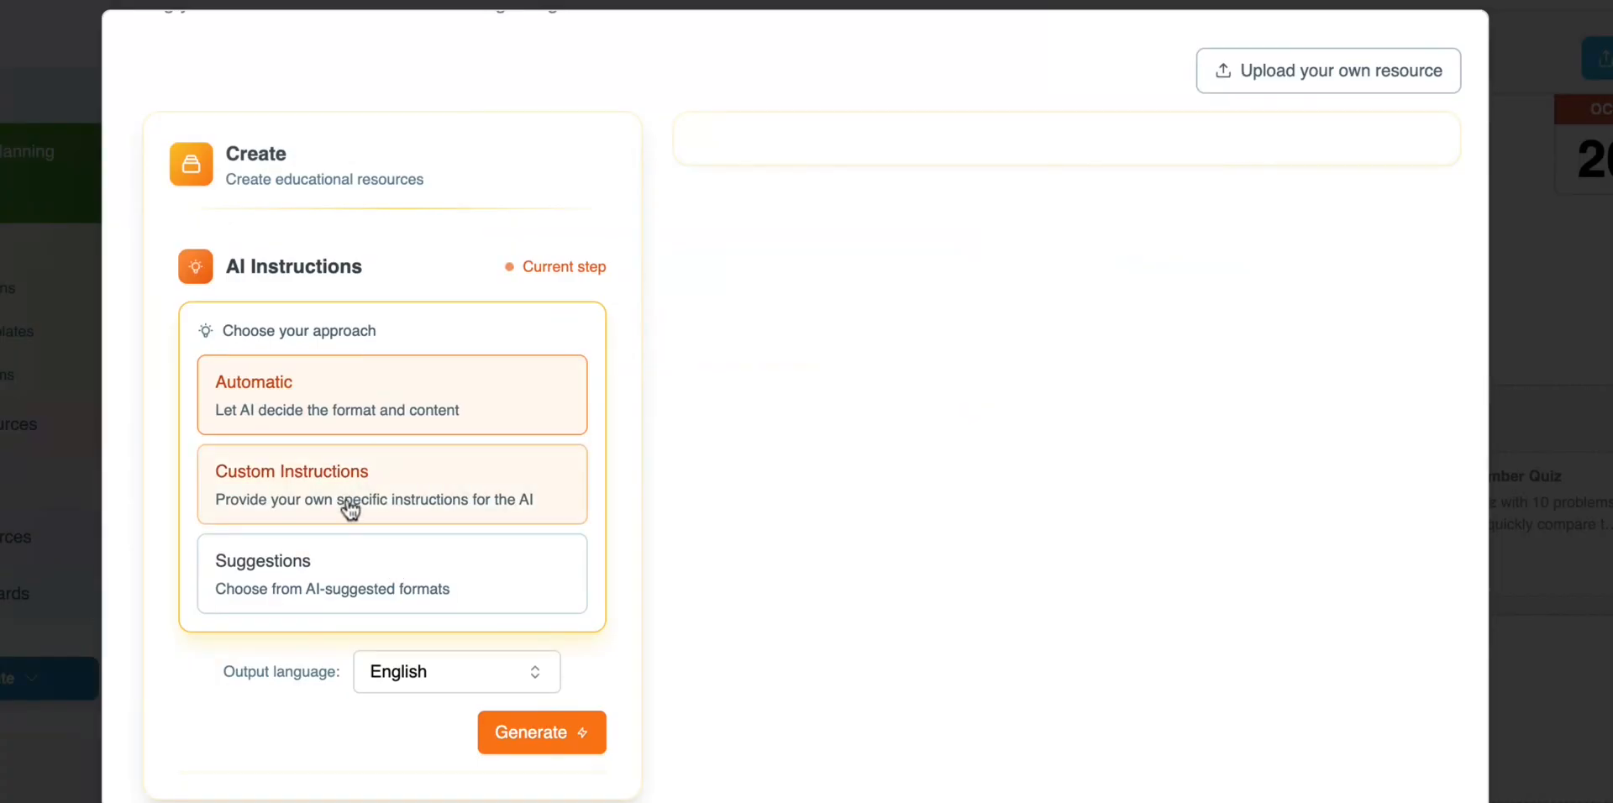
- Get AI-suggested formats for the simulation activity, compare them, and generate the activity from the Number Line Race suggestion
left_click(346, 571)
scroll(370, 550, "down", 2)
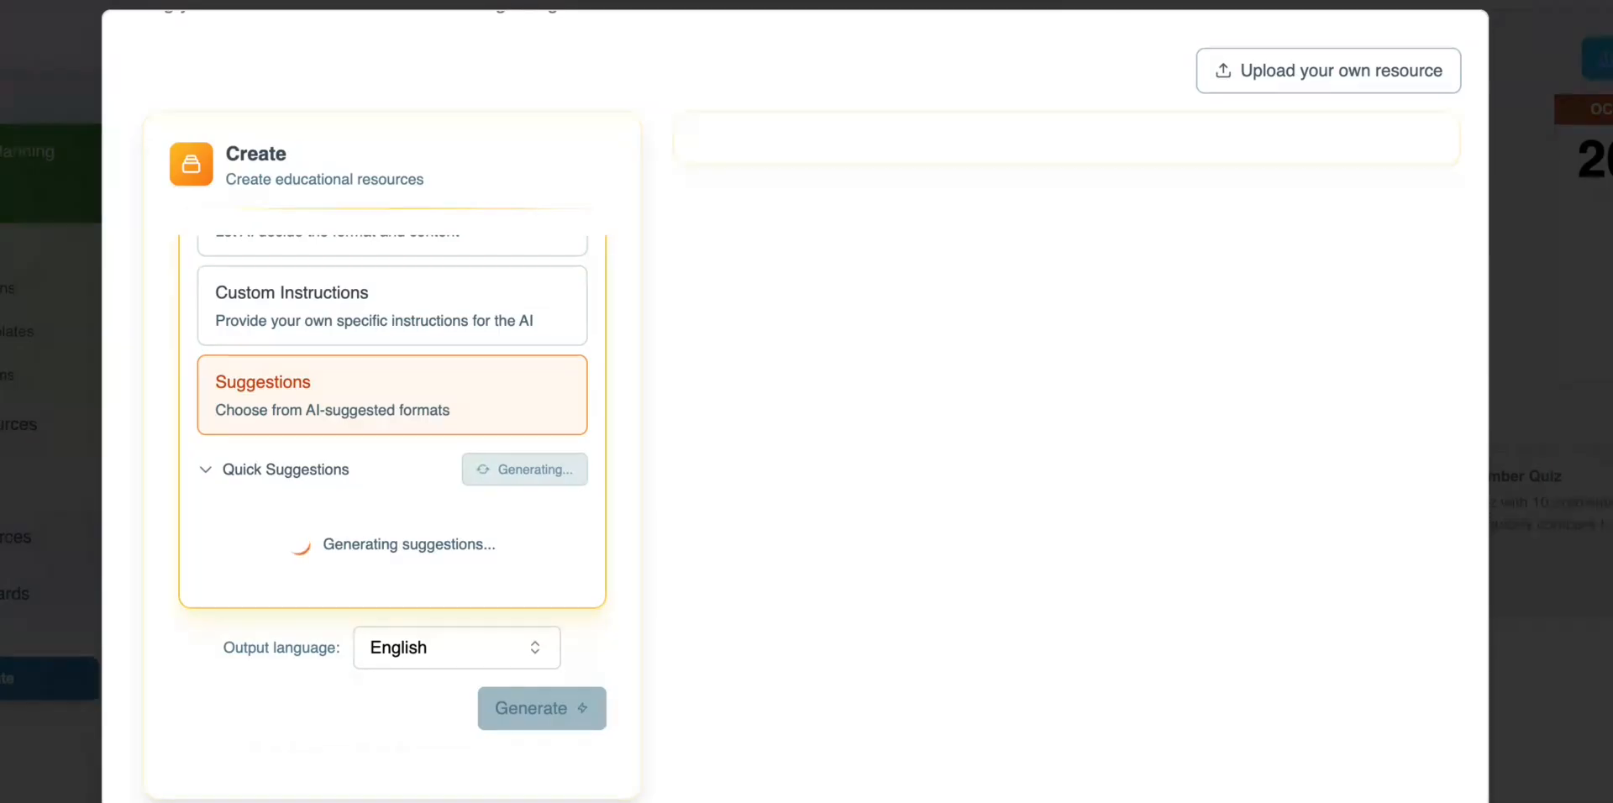
scroll(378, 467, "down", 4)
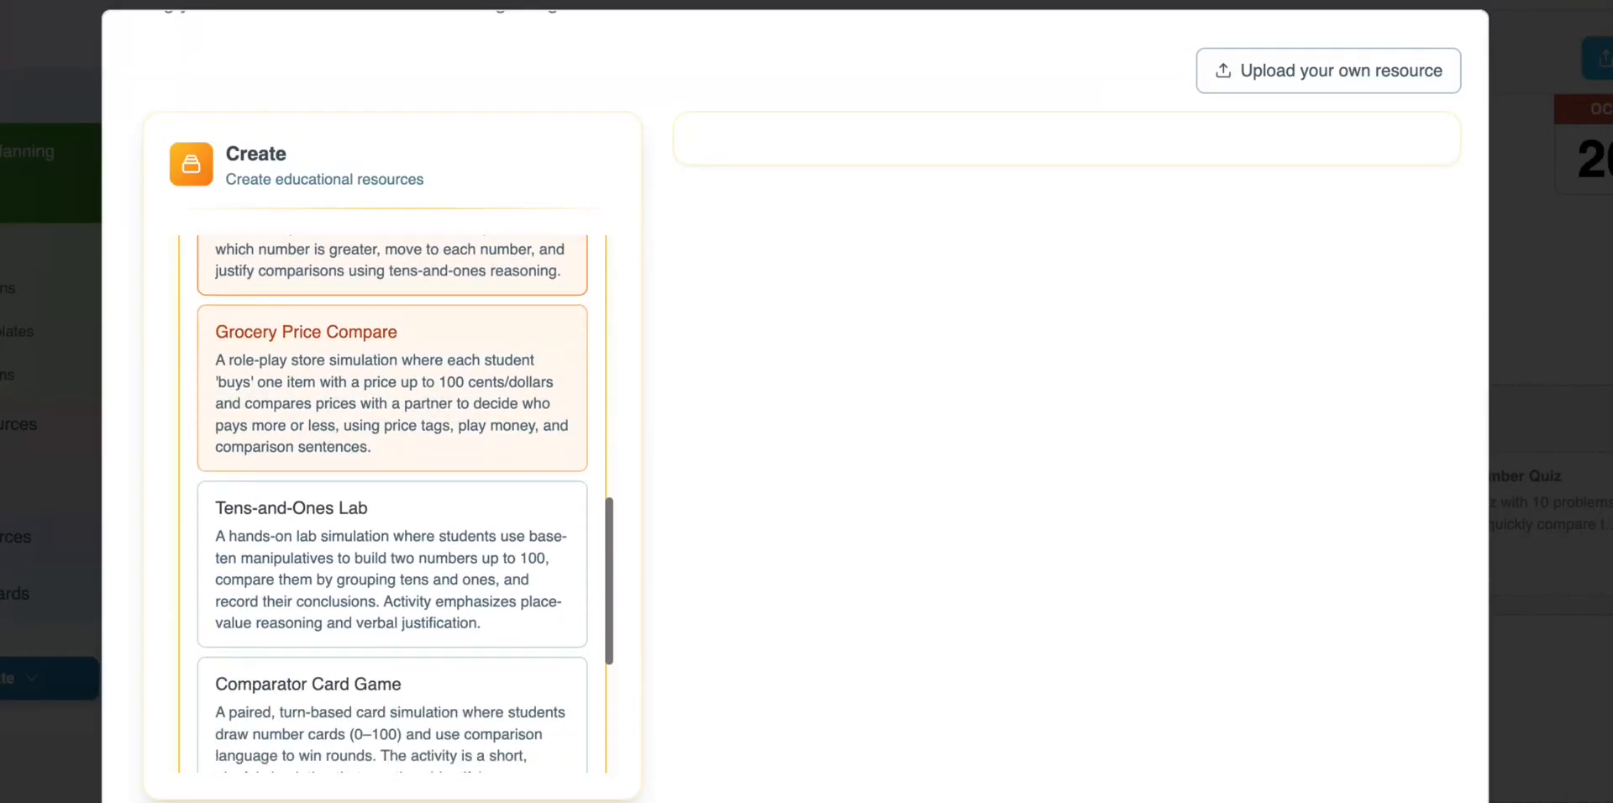
scroll(393, 470, "down", 2)
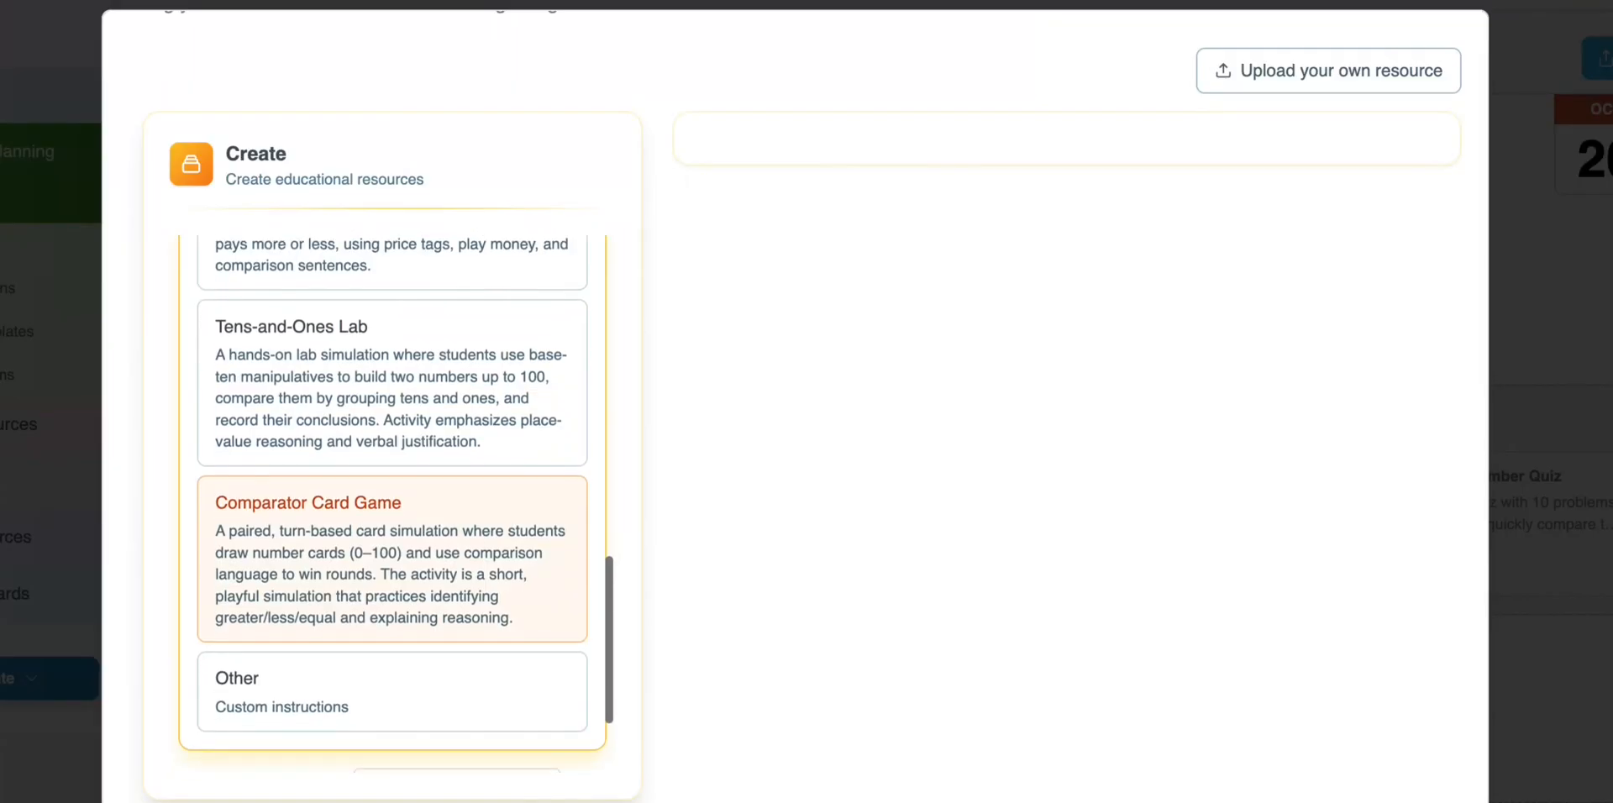
scroll(396, 462, "up", 4)
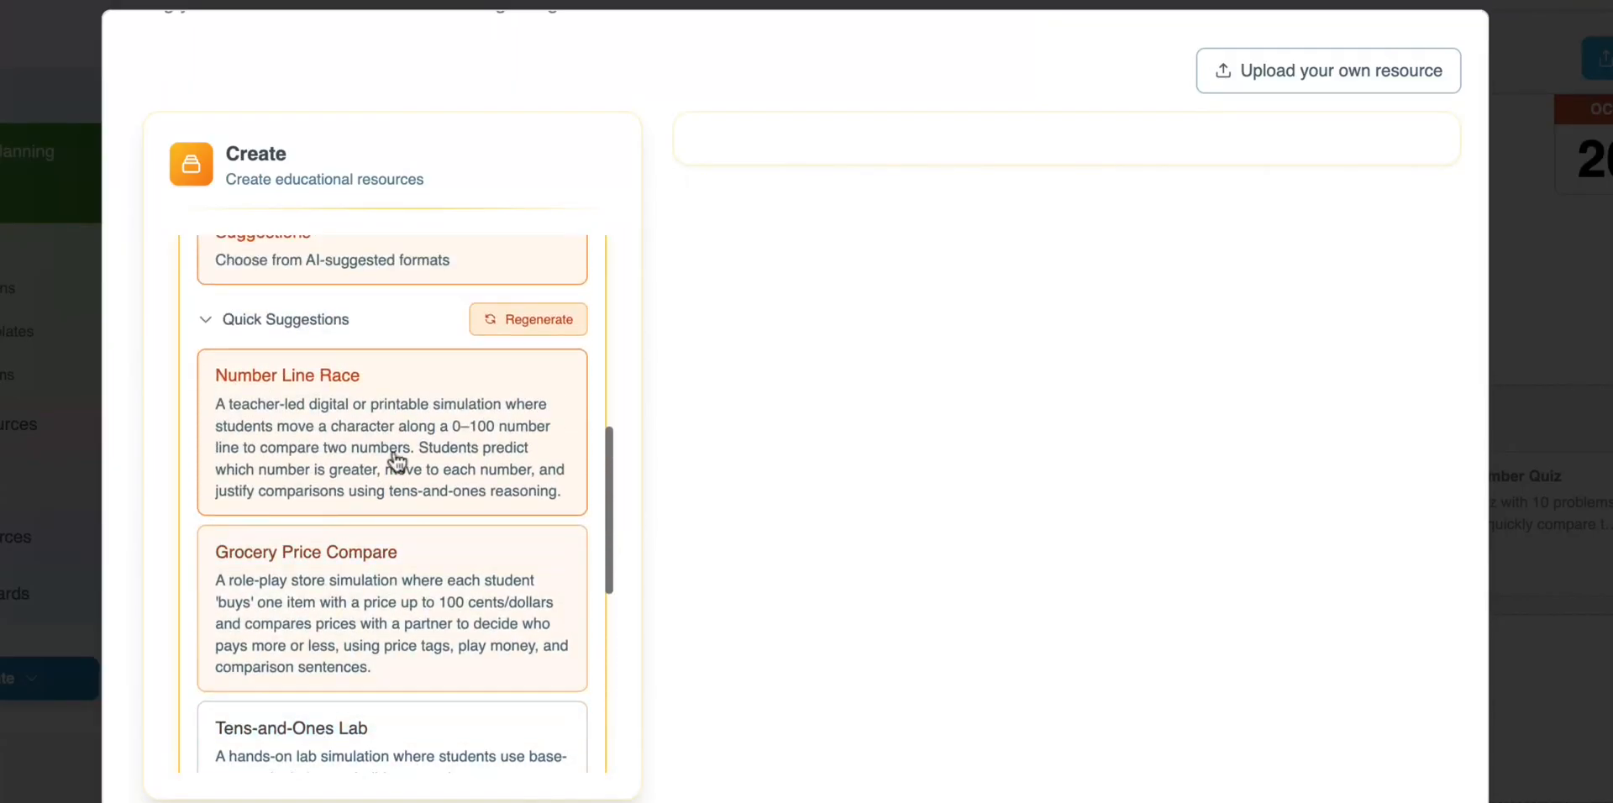
scroll(397, 463, "up", 1)
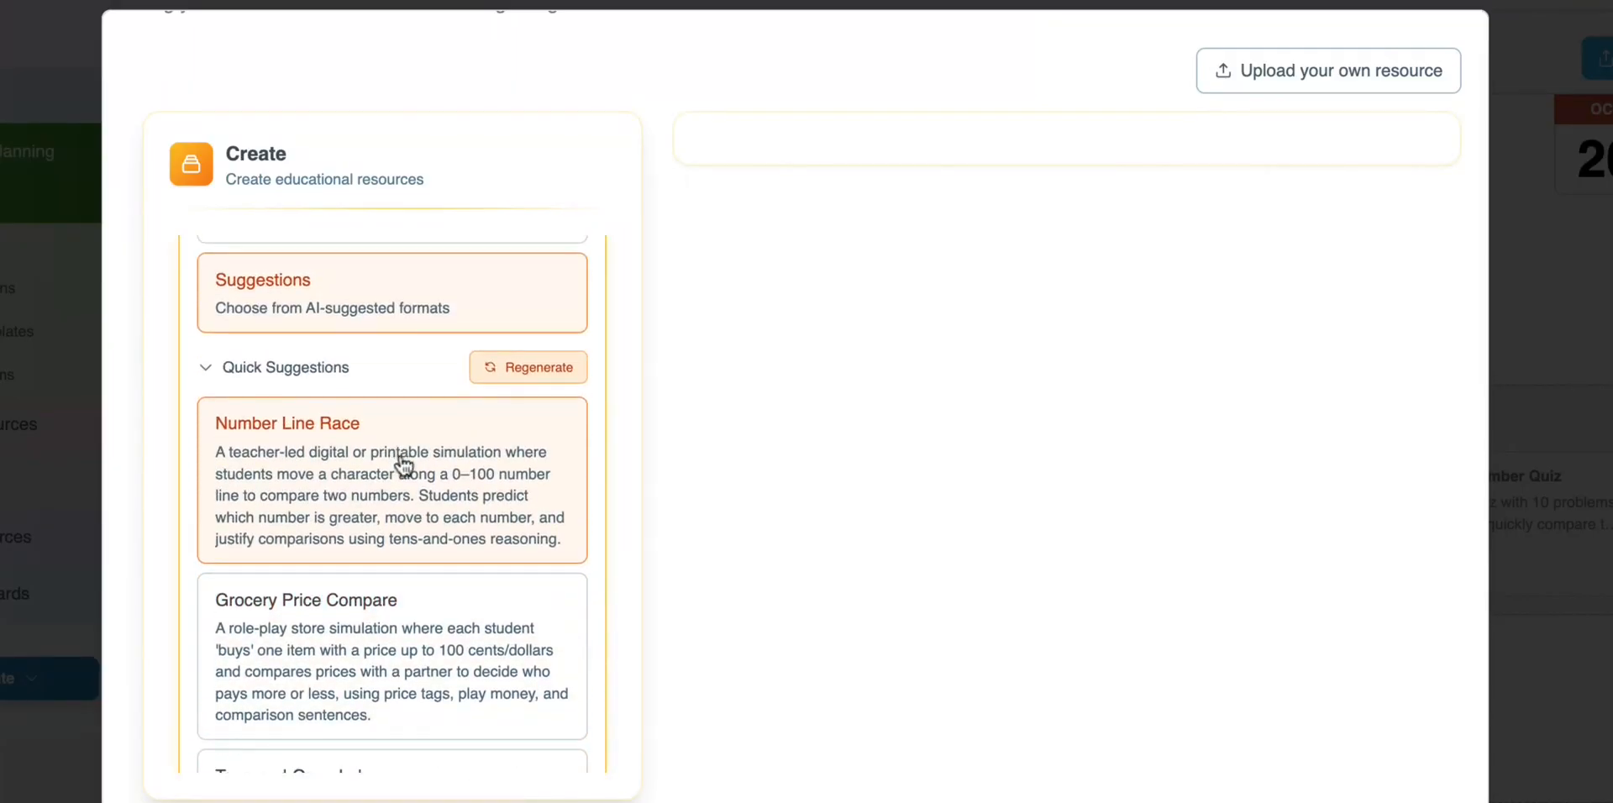
scroll(403, 464, "down", 6)
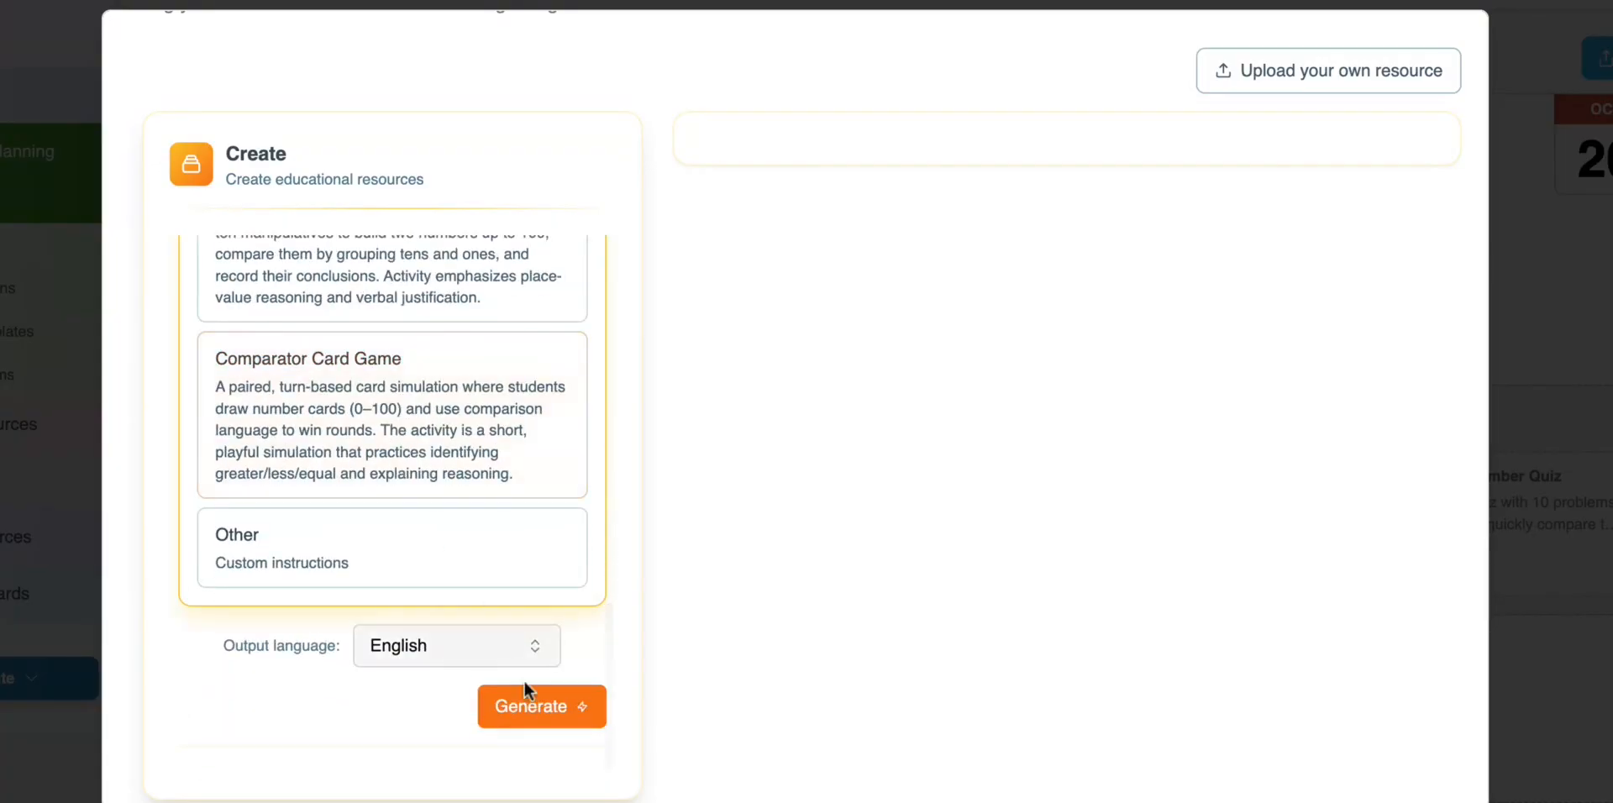
left_click(526, 708)
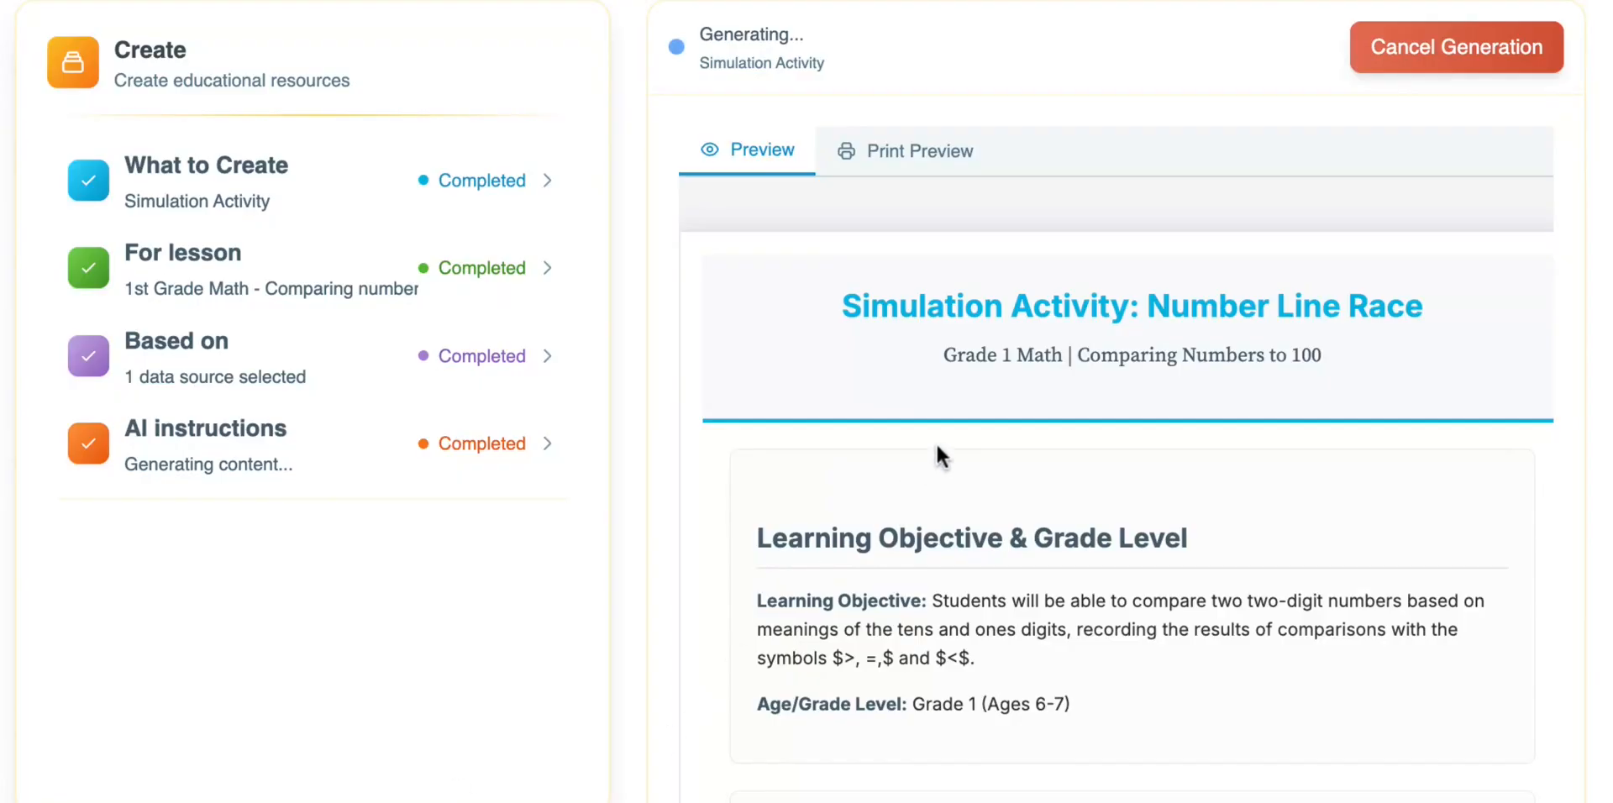
- Review the learning objective, grade level and materials list in the Number Line Race activity's preview
scroll(936, 446, "down", 2)
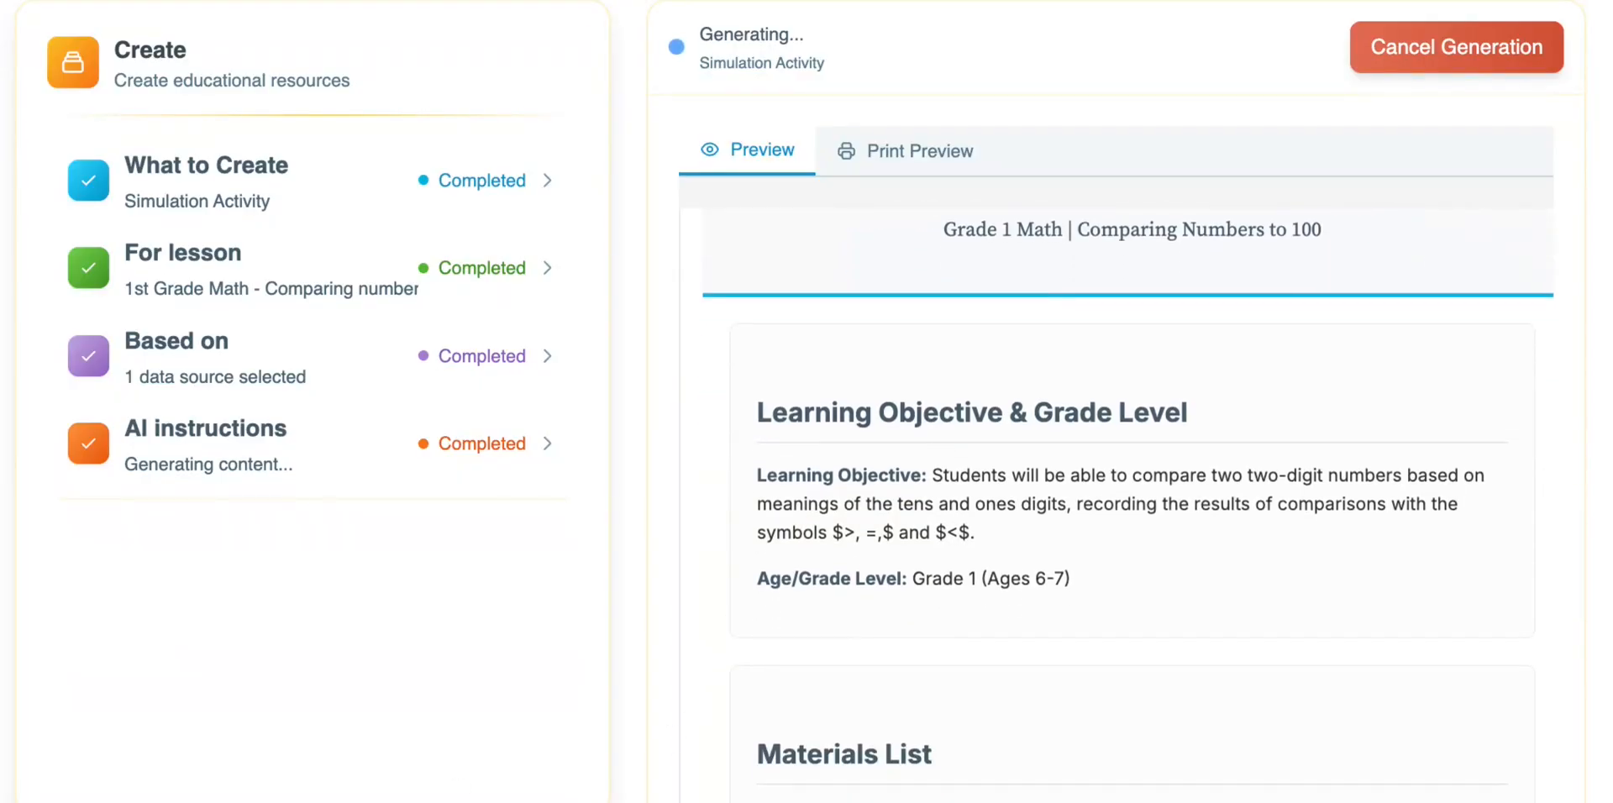
scroll(936, 442, "down", 2)
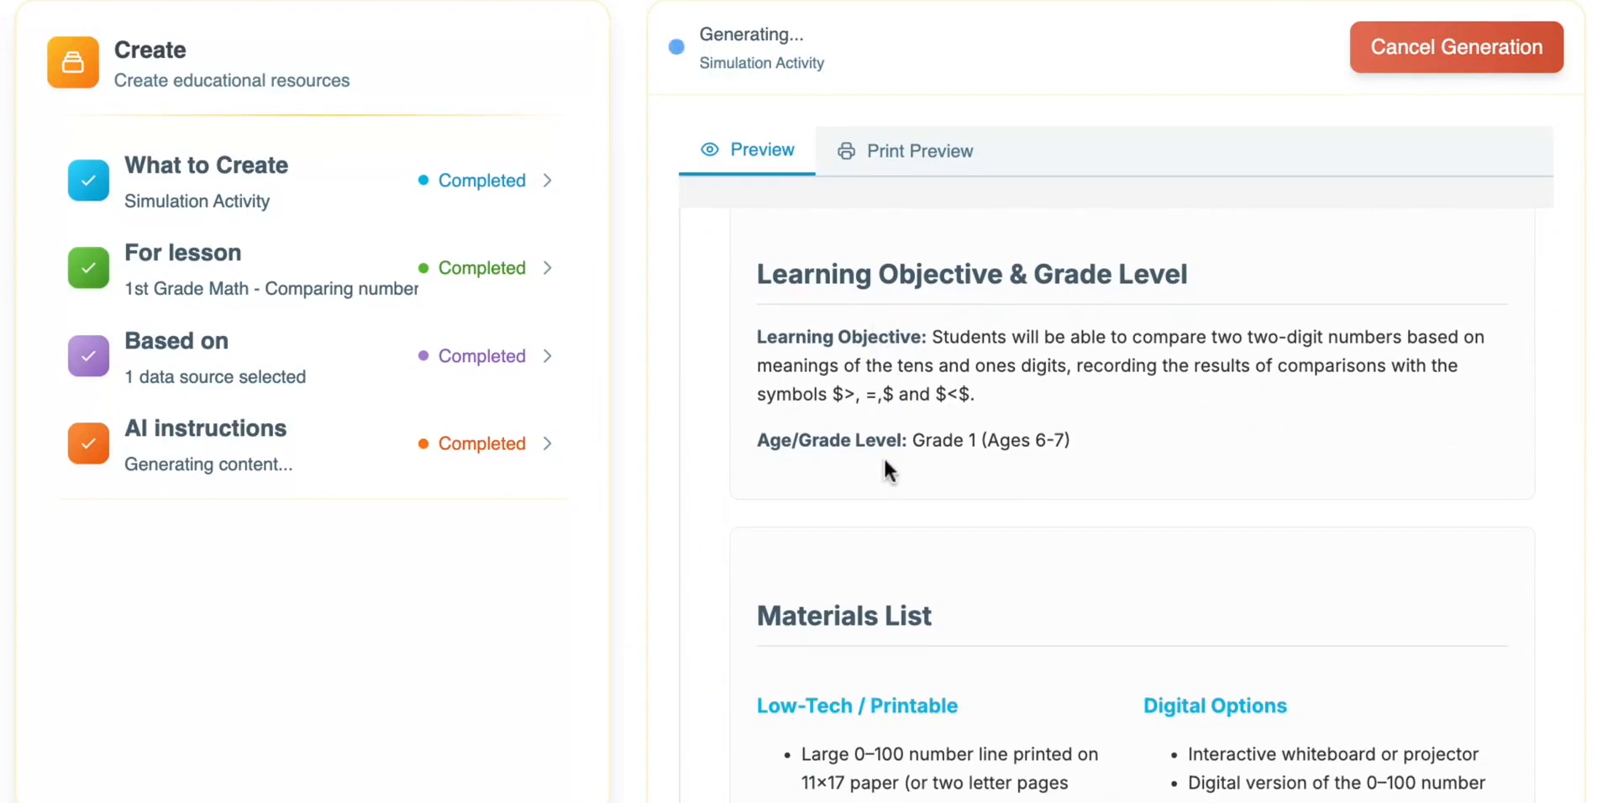
scroll(883, 470, "down", 5)
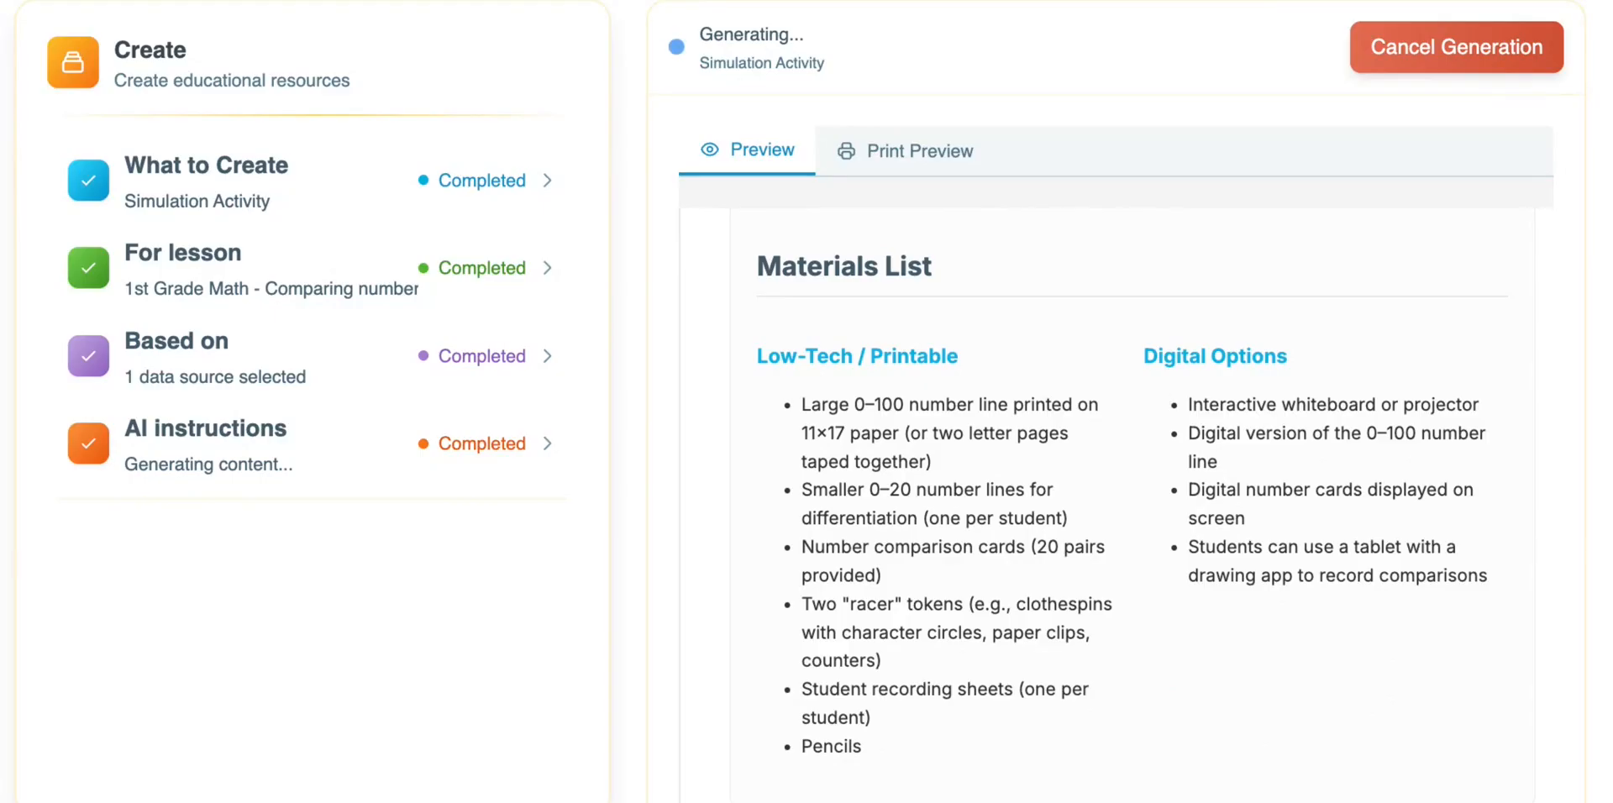
- Review the teacher script, small-group version, student-facing directions and comparison pairs answer key in the Number Line Race preview
scroll(1101, 466, "down", 5)
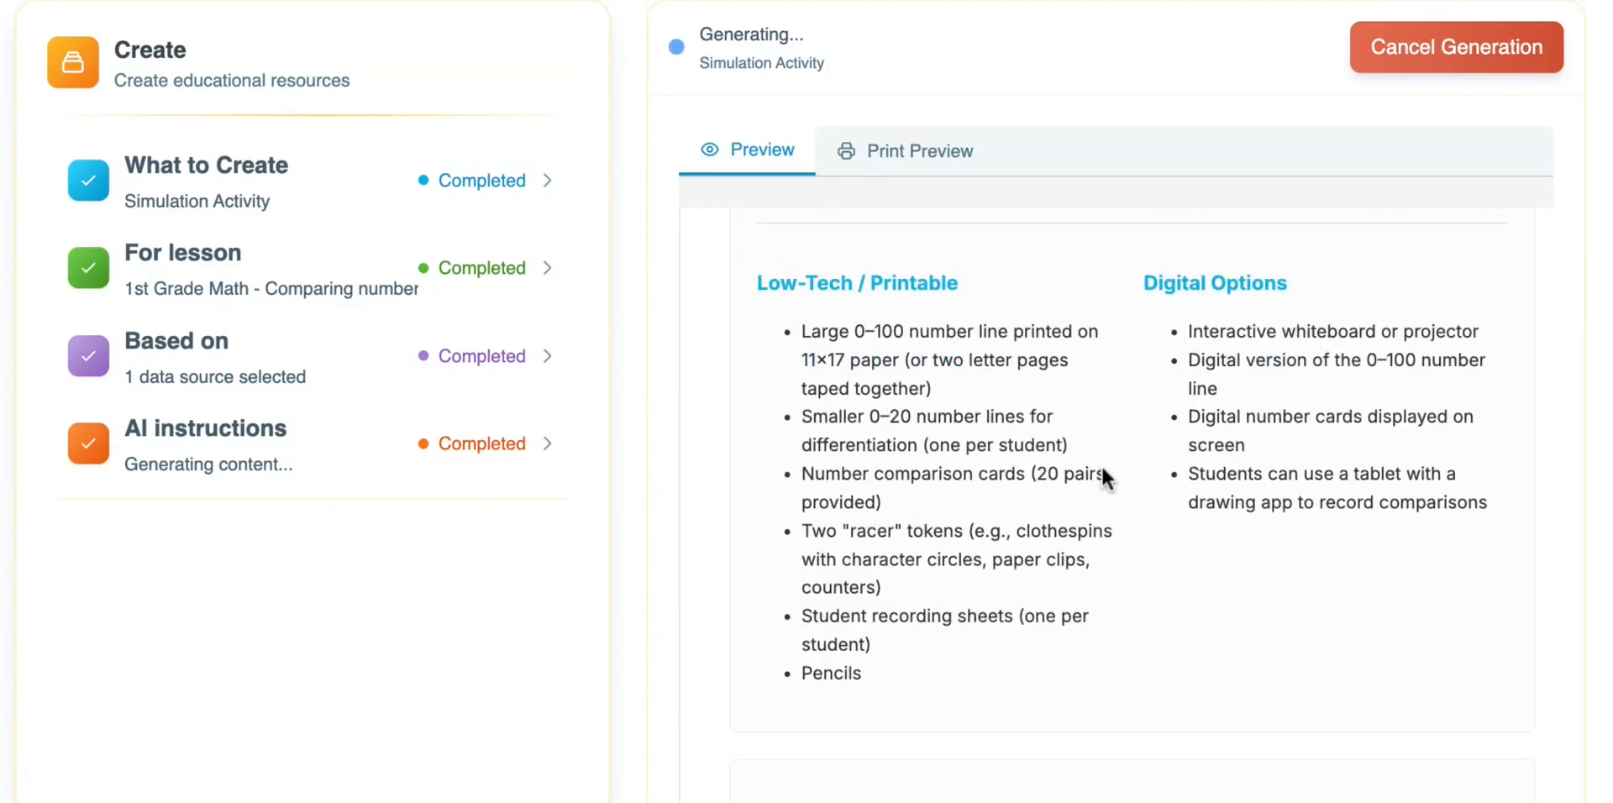
scroll(1091, 573, "down", 4)
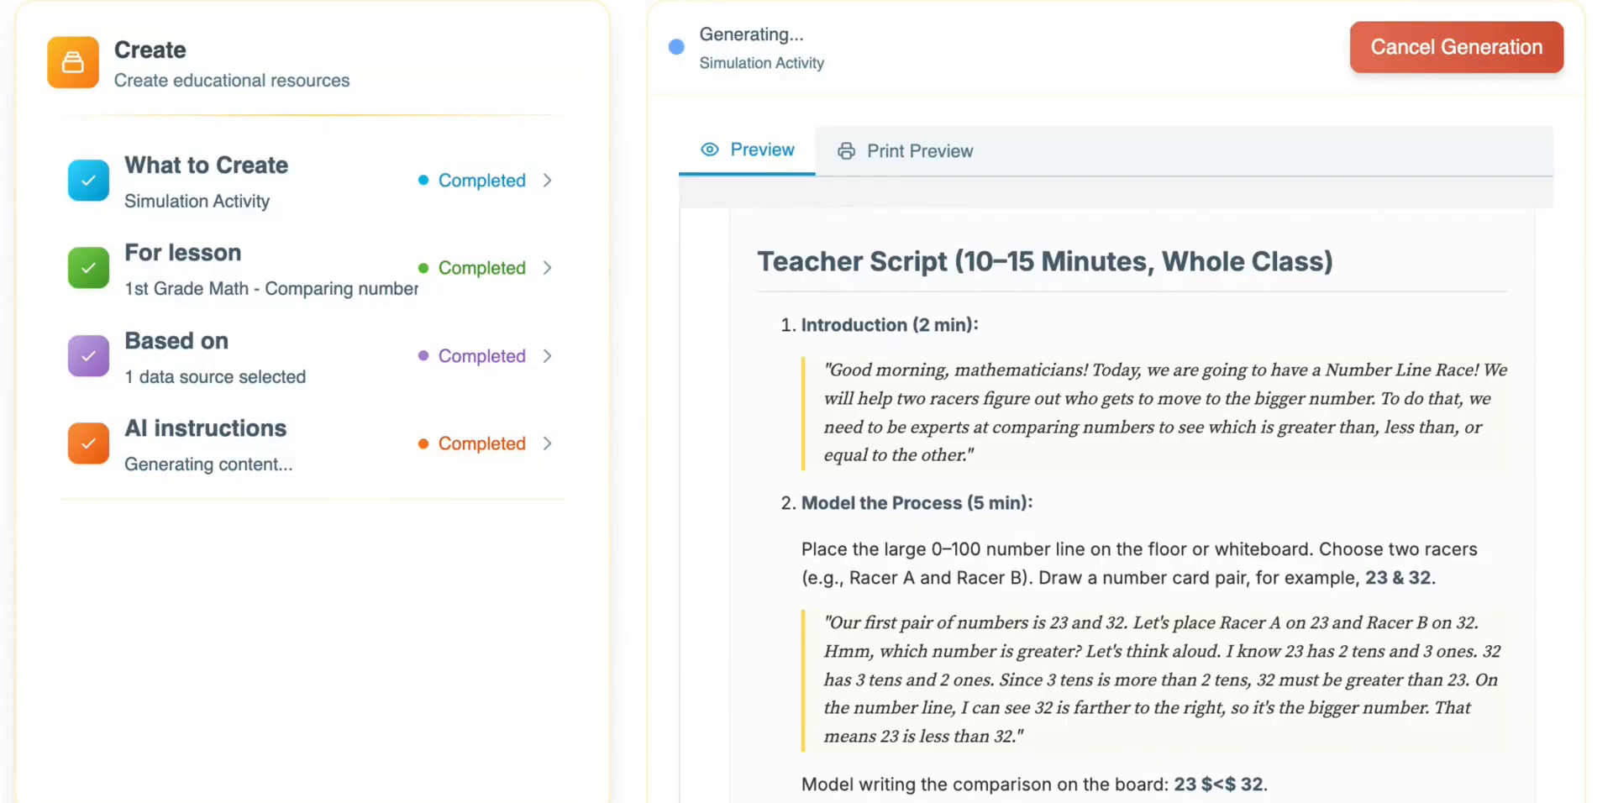
scroll(1092, 504, "down", 5)
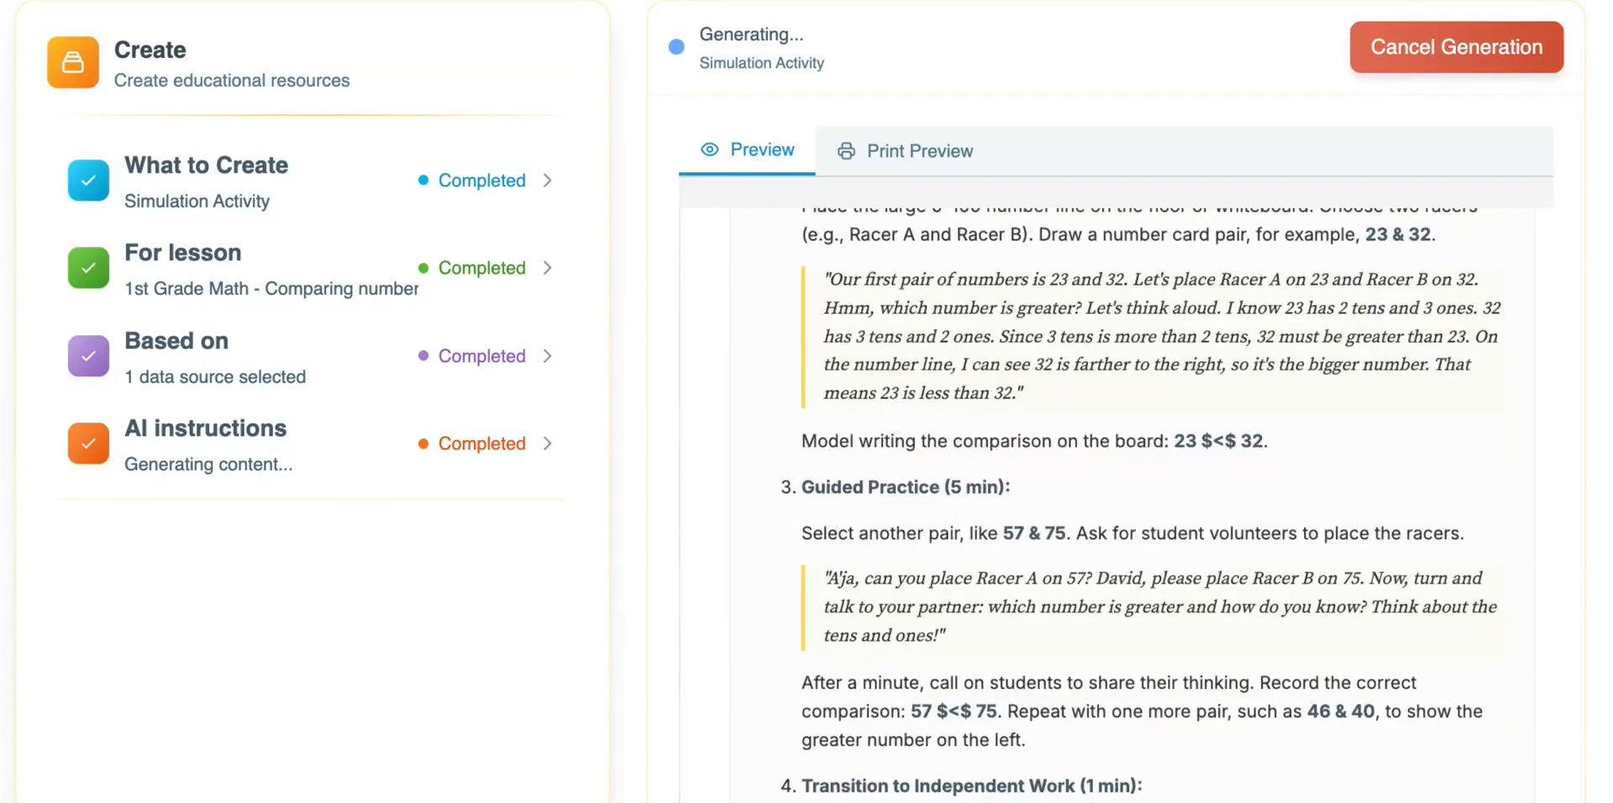
scroll(1092, 504, "down", 3)
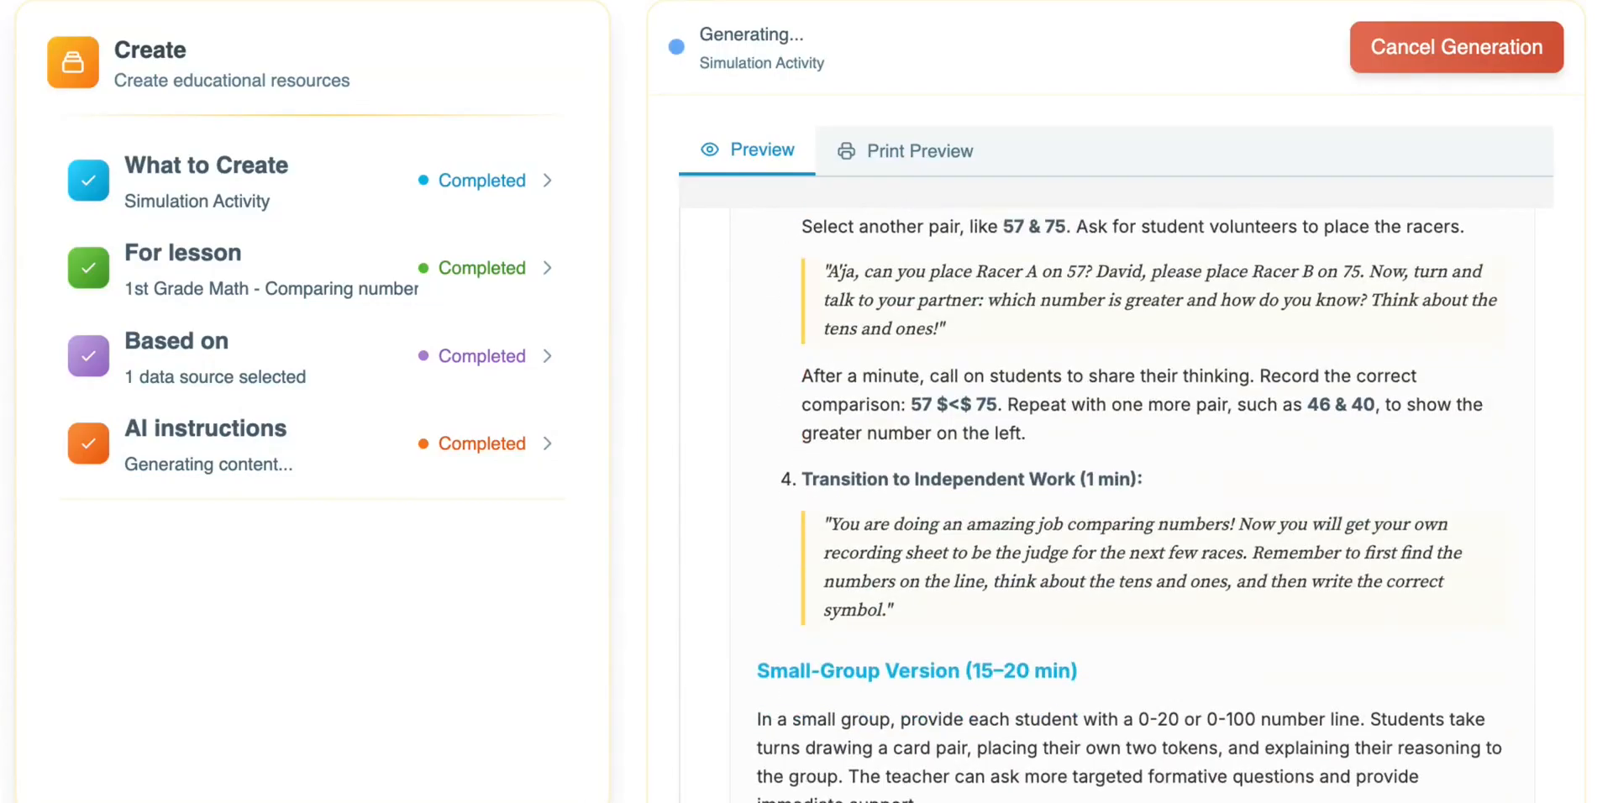
scroll(985, 664, "down", 3)
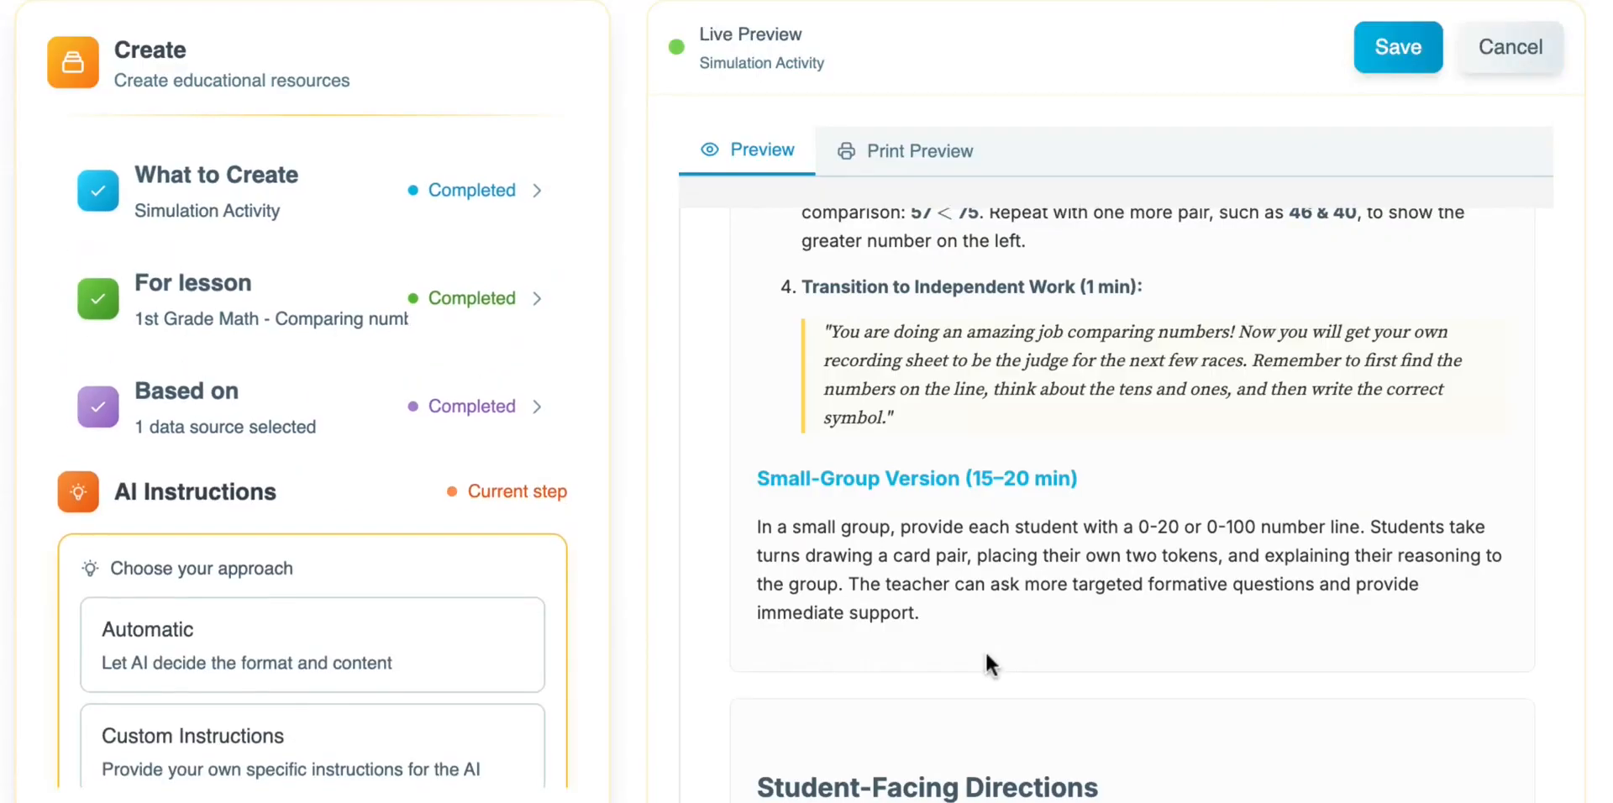
scroll(1036, 586, "down", 7)
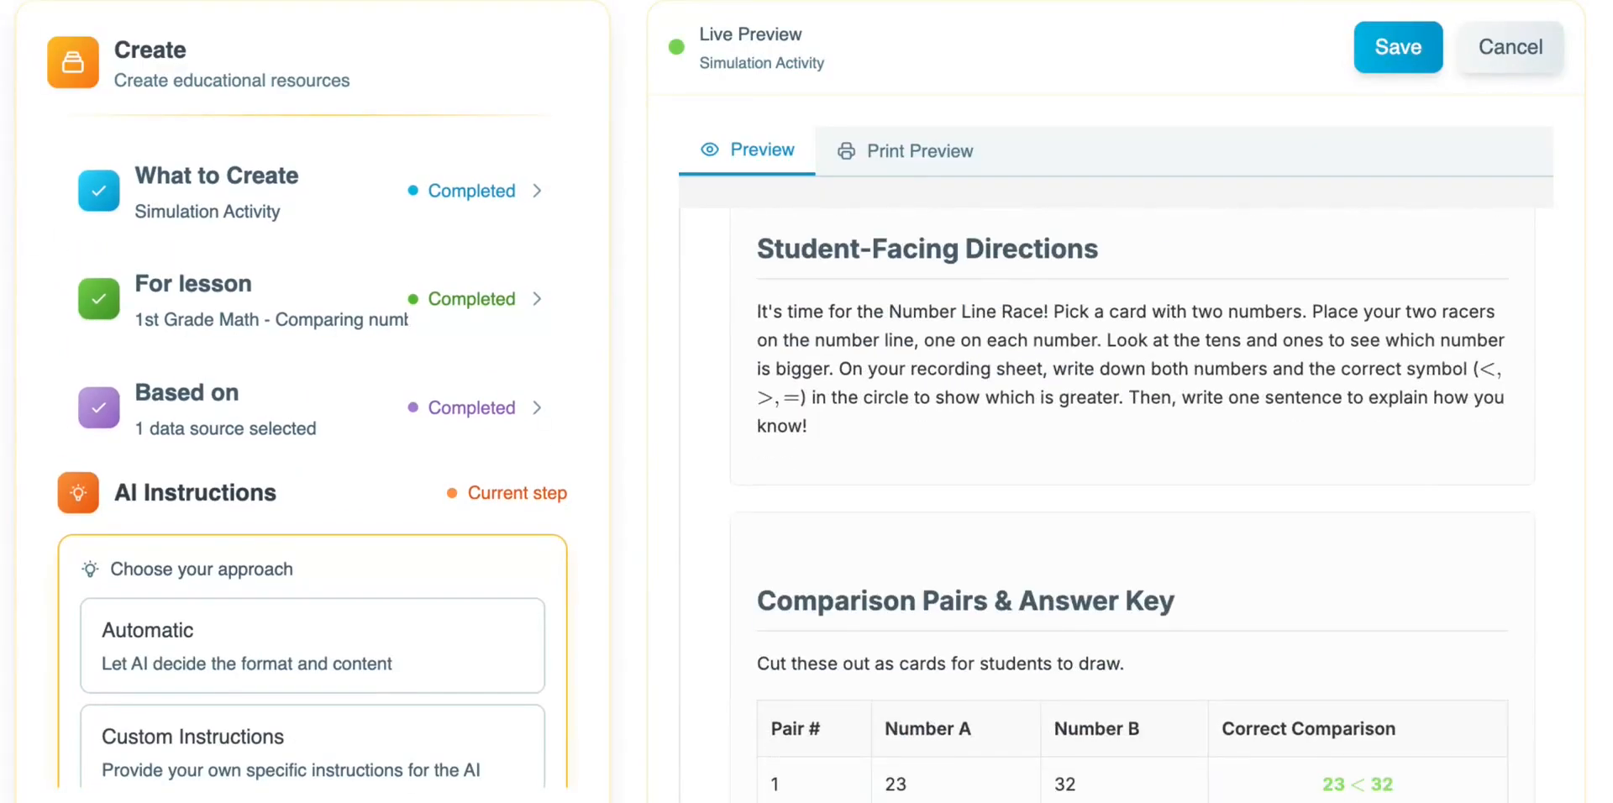
scroll(1115, 504, "down", 3)
scroll(1116, 504, "up", 1)
scroll(1116, 504, "down", 2)
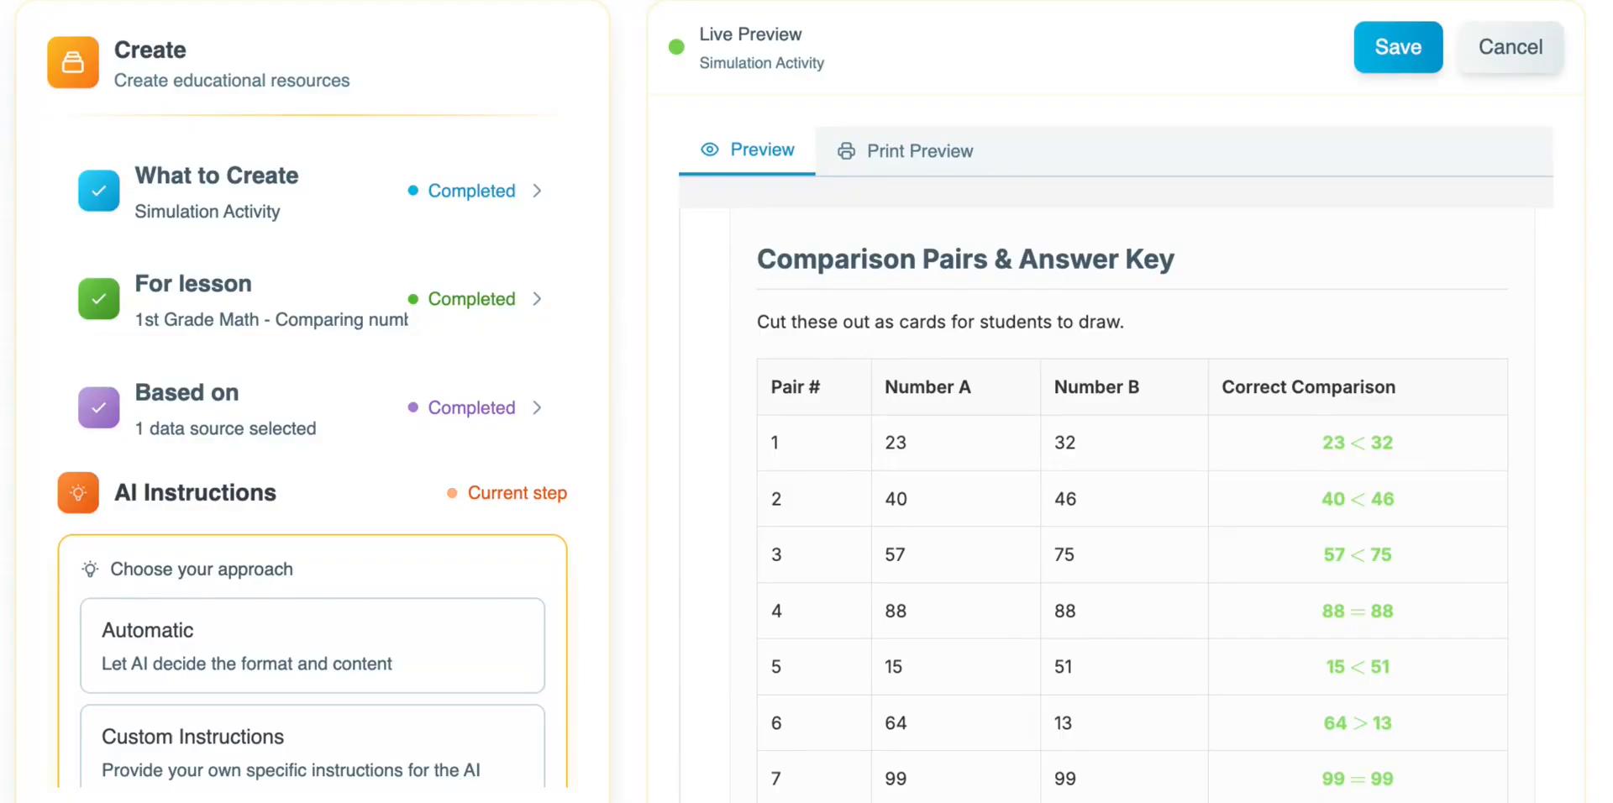
- Examine the activity's printable number line details, student recording sheet, differentiation strategies, assessment checklist and formative questions
scroll(1067, 579, "down", 10)
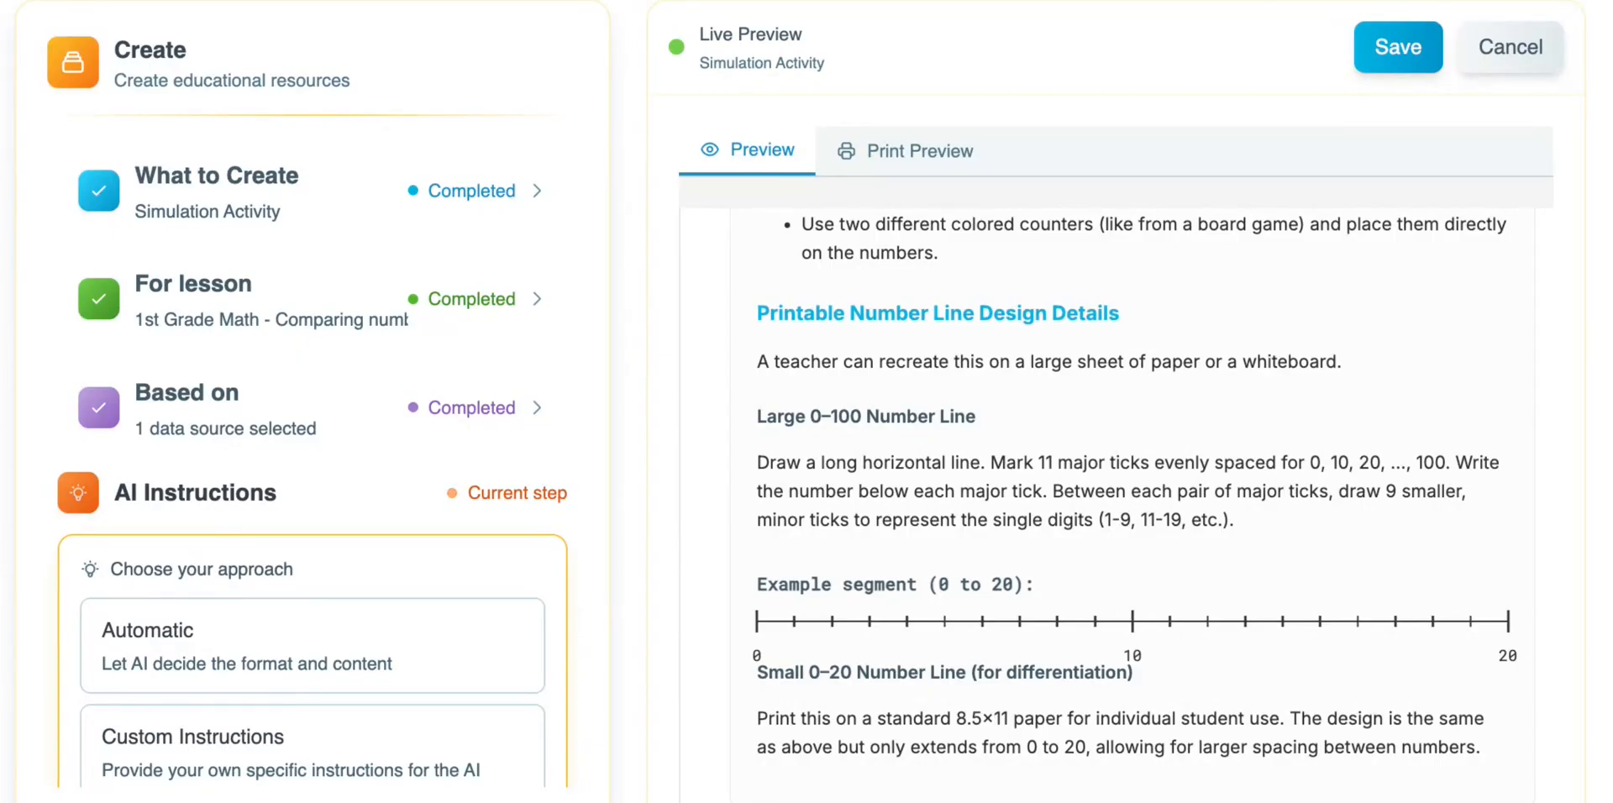
scroll(1115, 504, "down", 2)
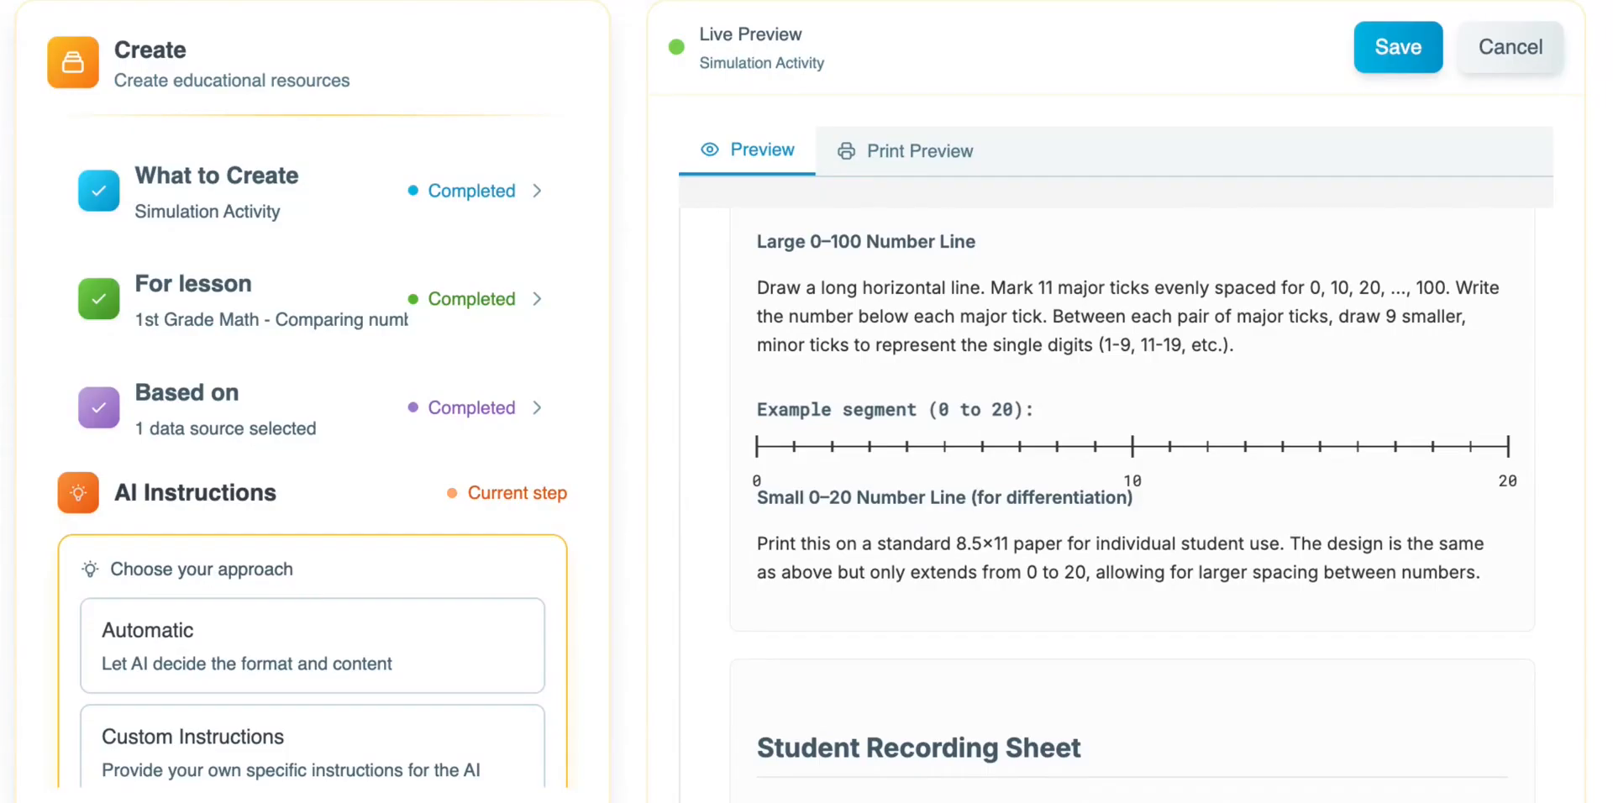
scroll(1115, 504, "down", 4)
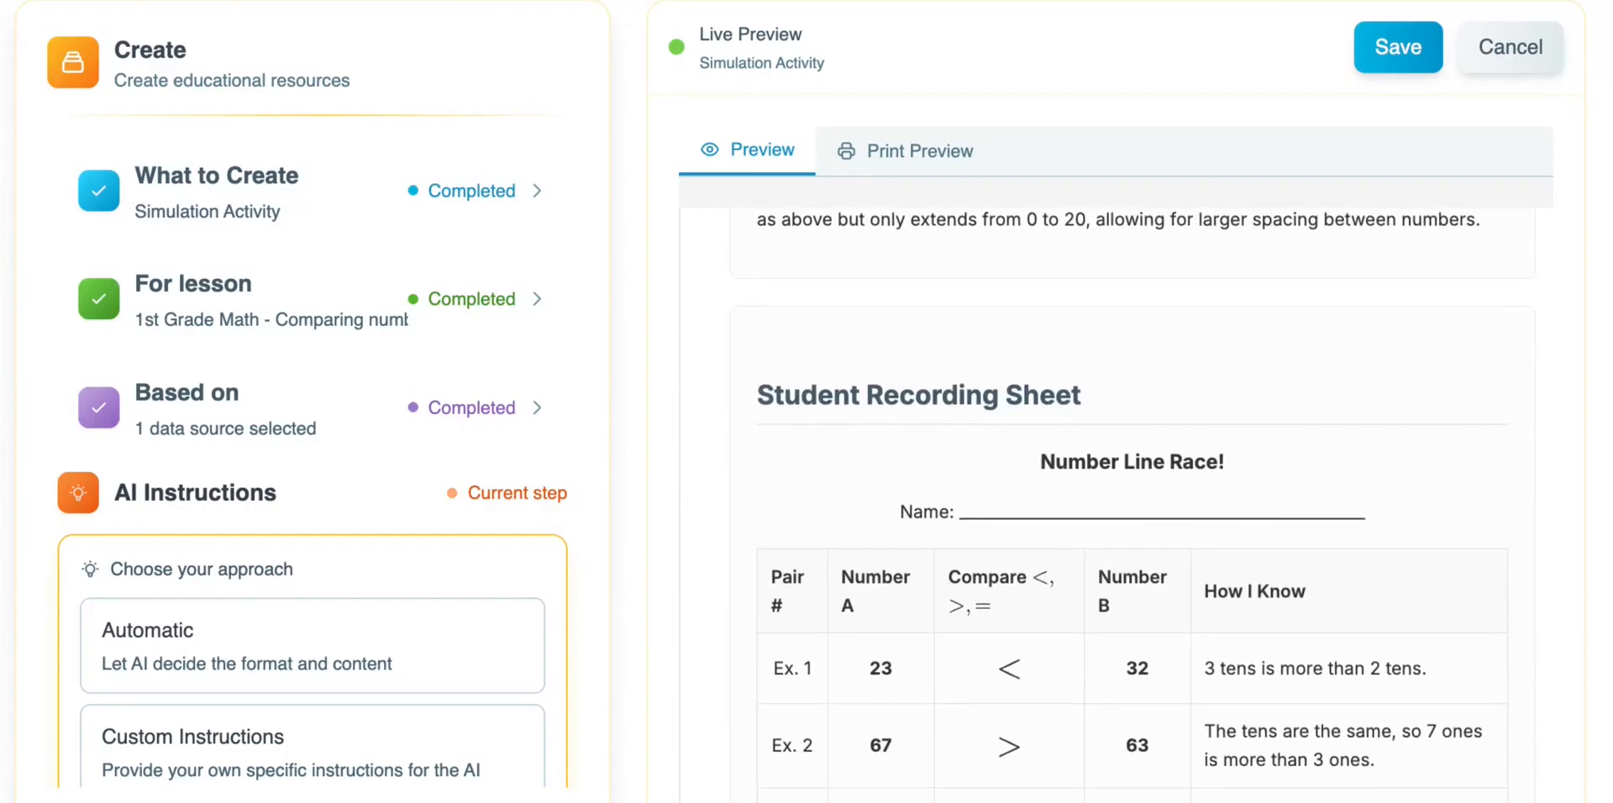
scroll(1116, 504, "down", 8)
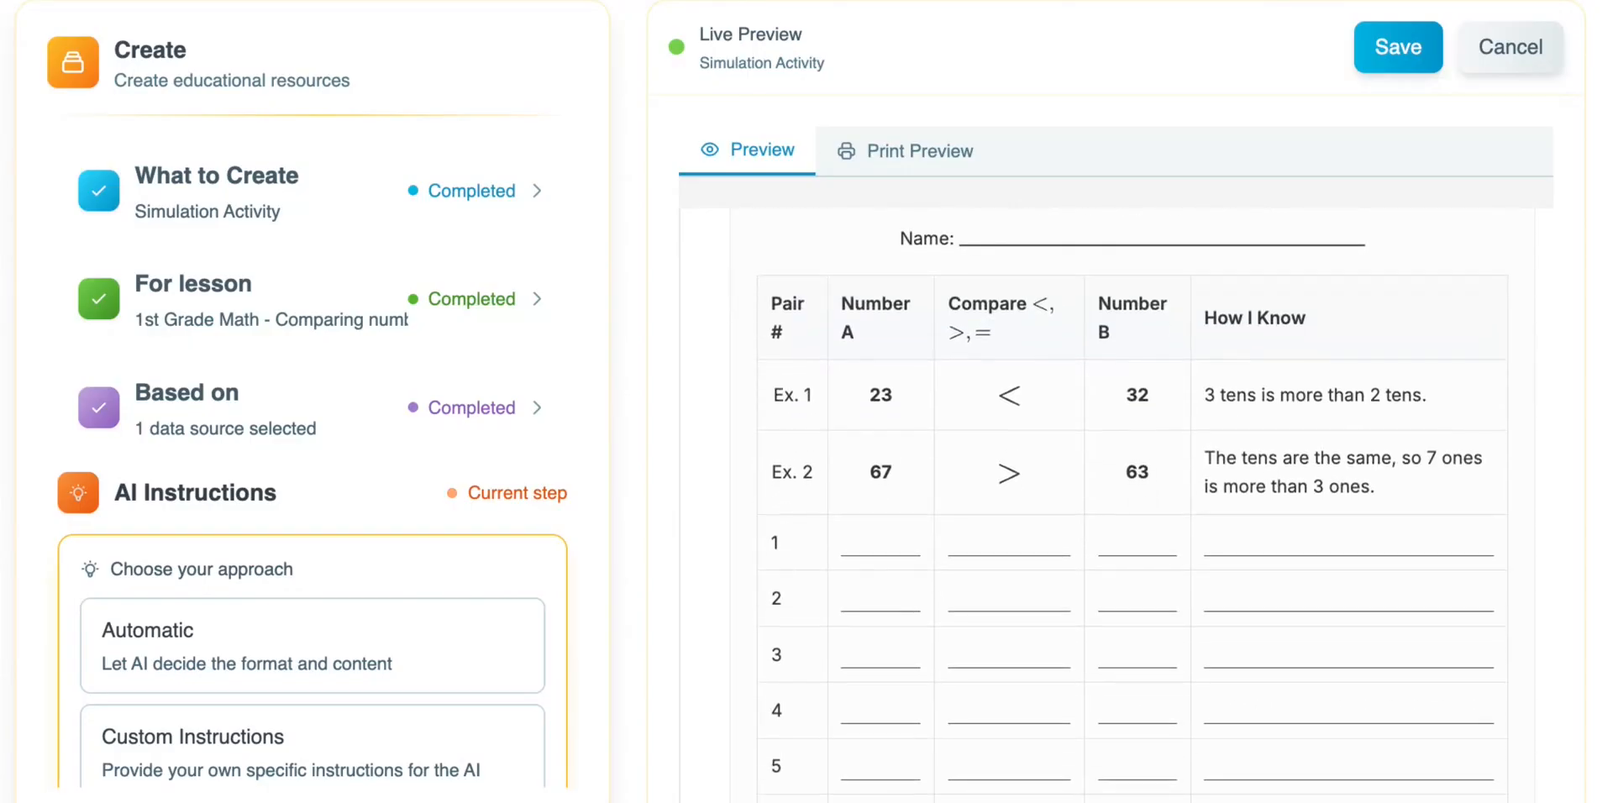
scroll(1116, 504, "down", 3)
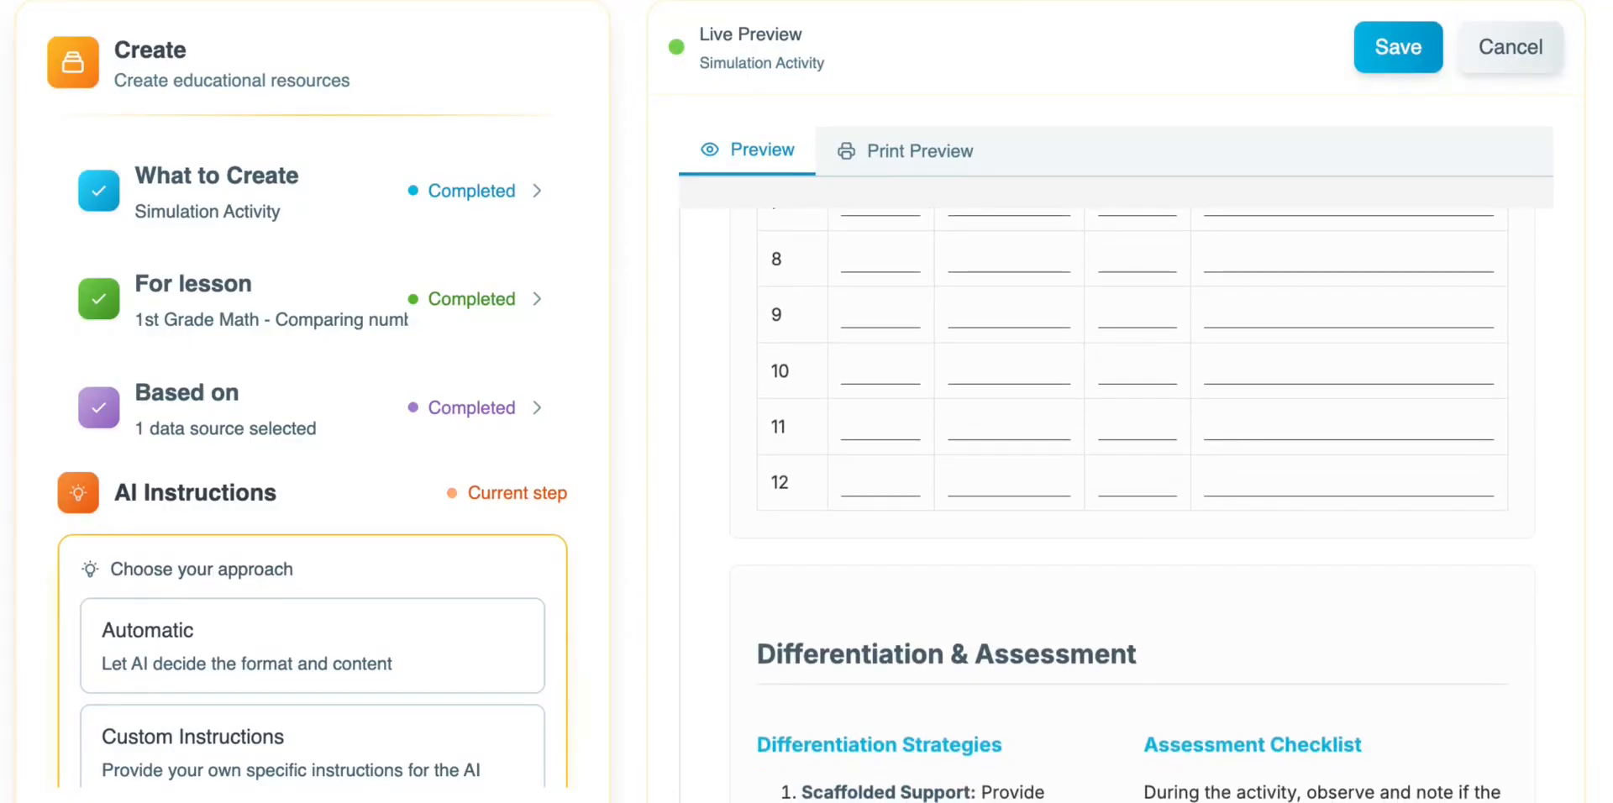
scroll(1116, 504, "down", 4)
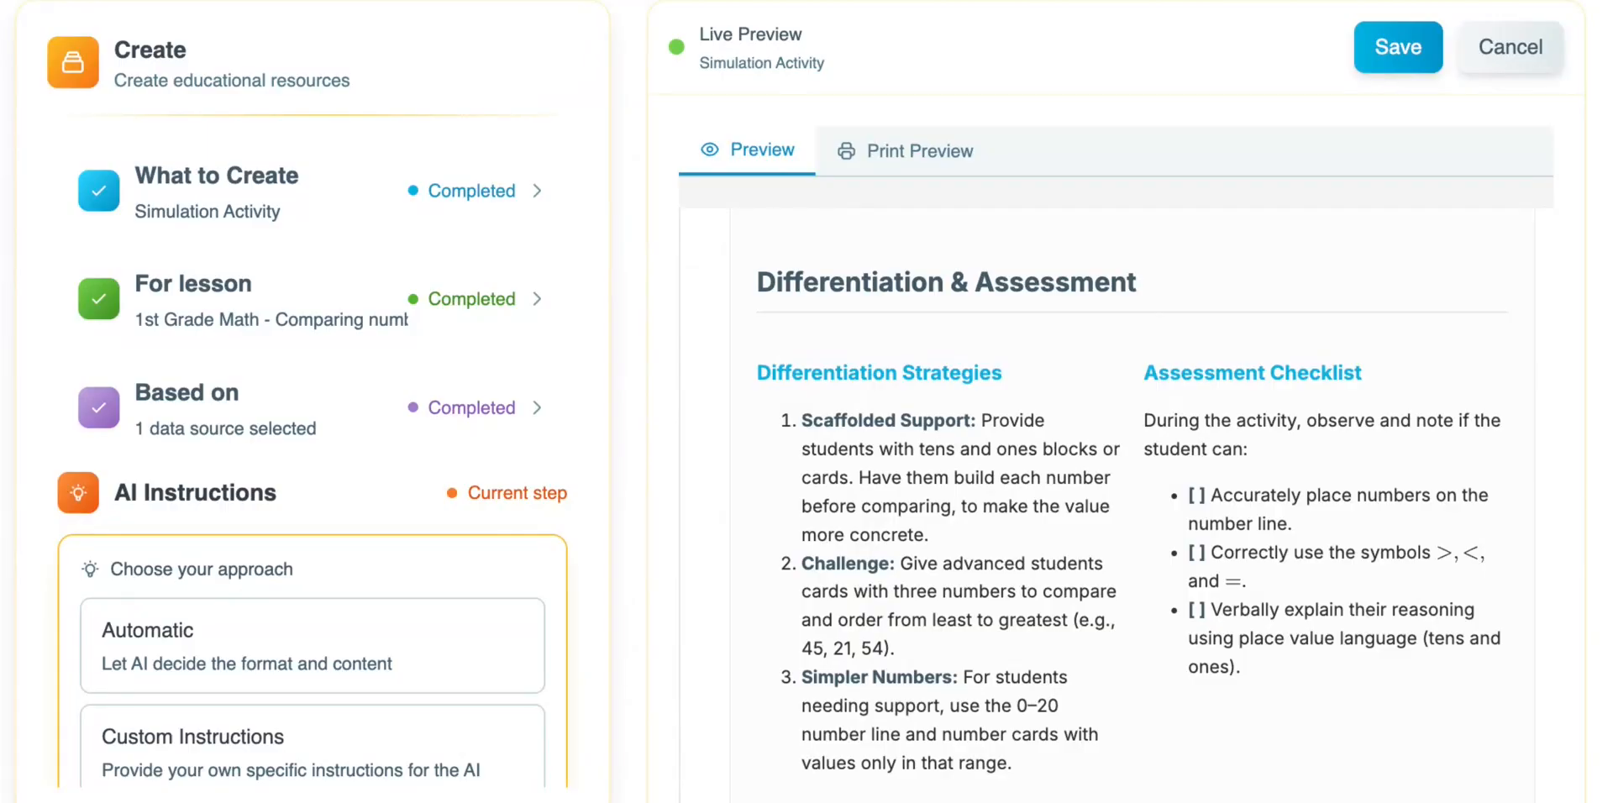
scroll(1132, 504, "down", 3)
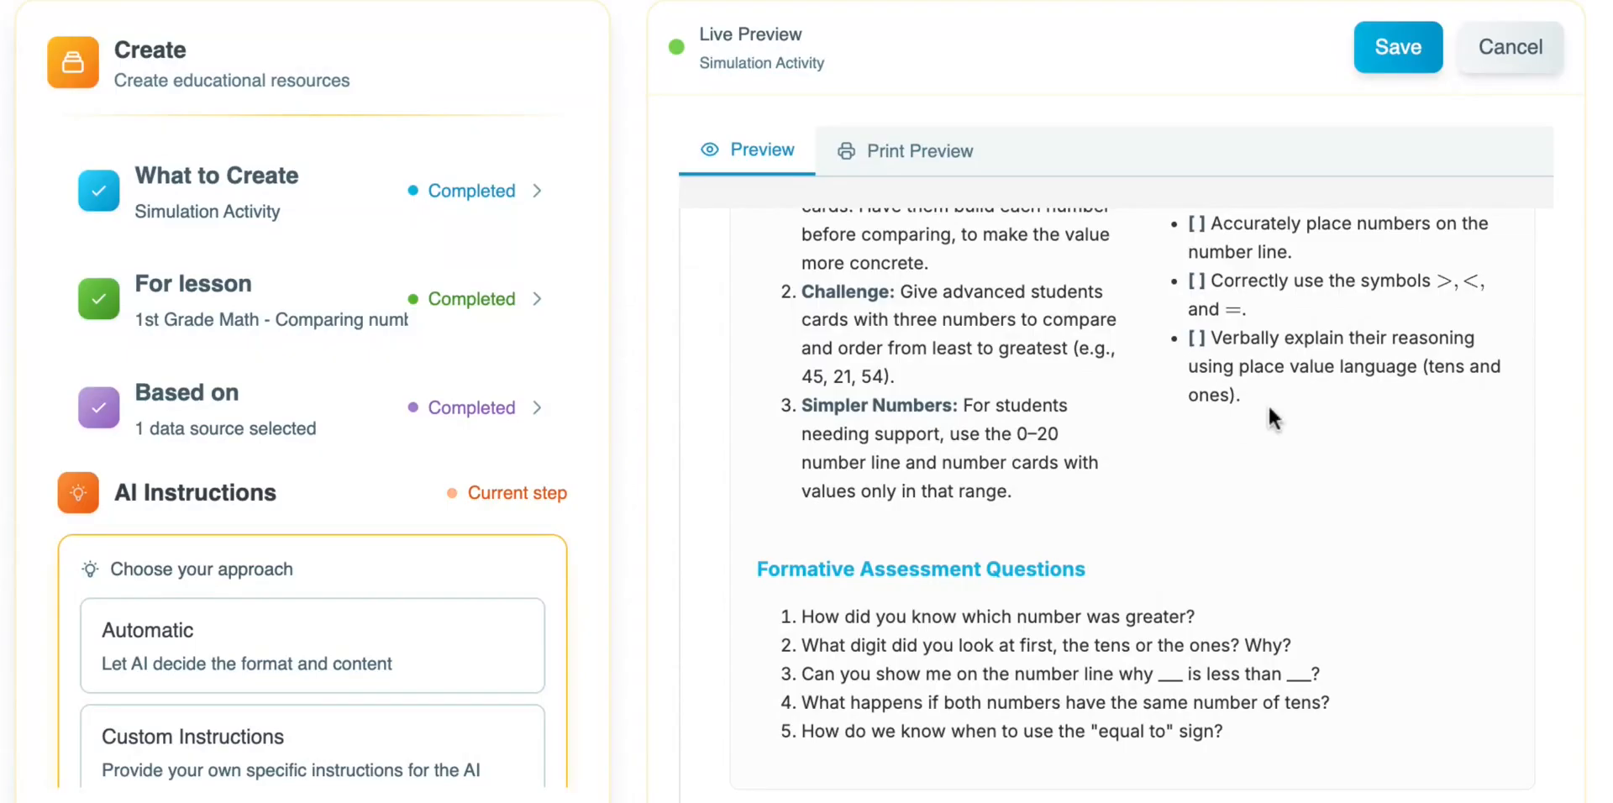
- Save the Number Line Race simulation activity to the lesson and look over the End of Lesson resource suggestions
left_click(1417, 44)
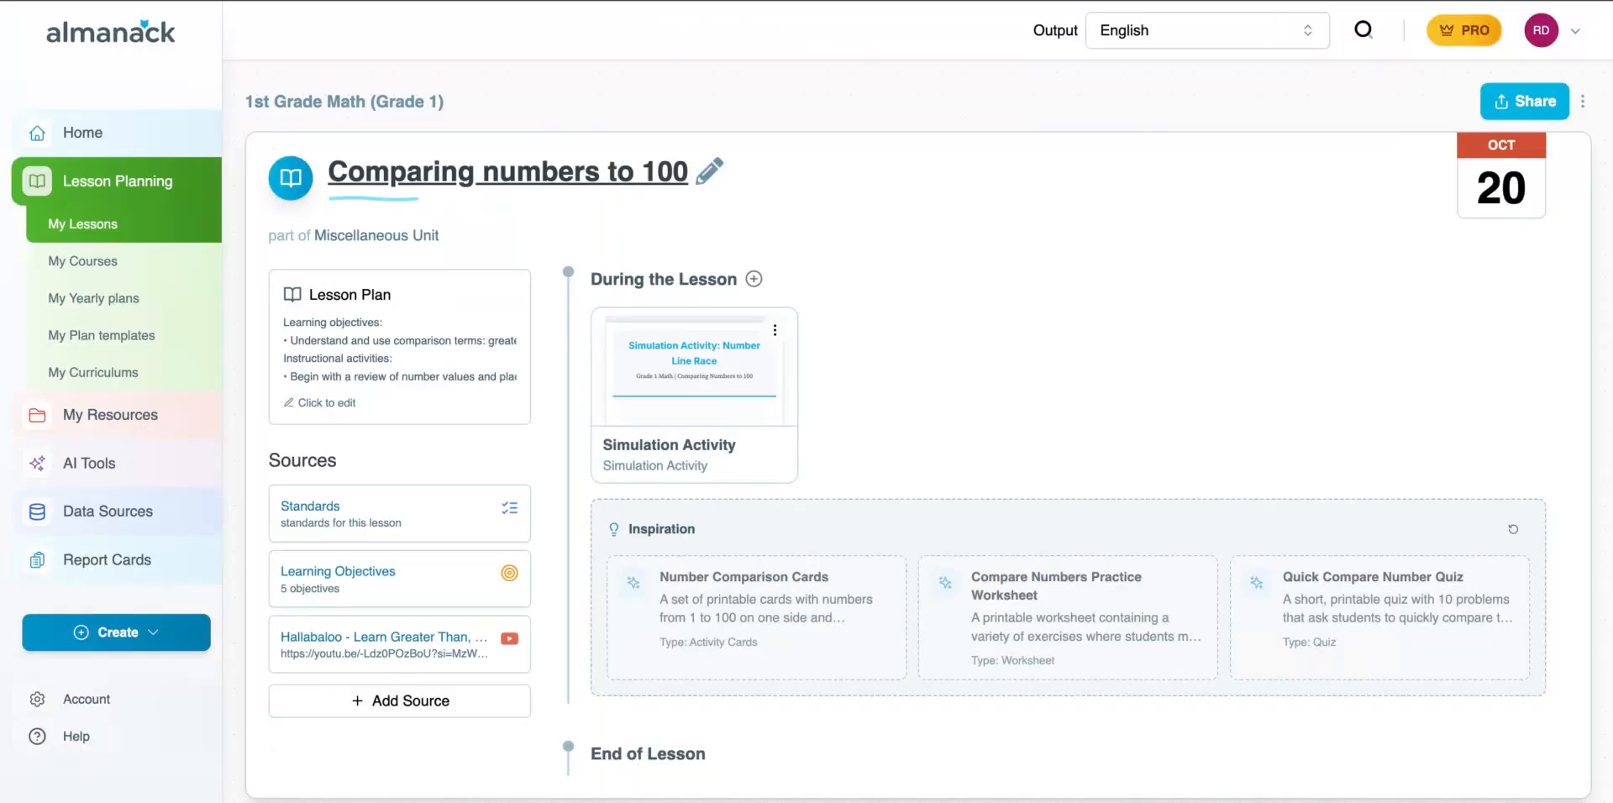
scroll(882, 457, "down", 3)
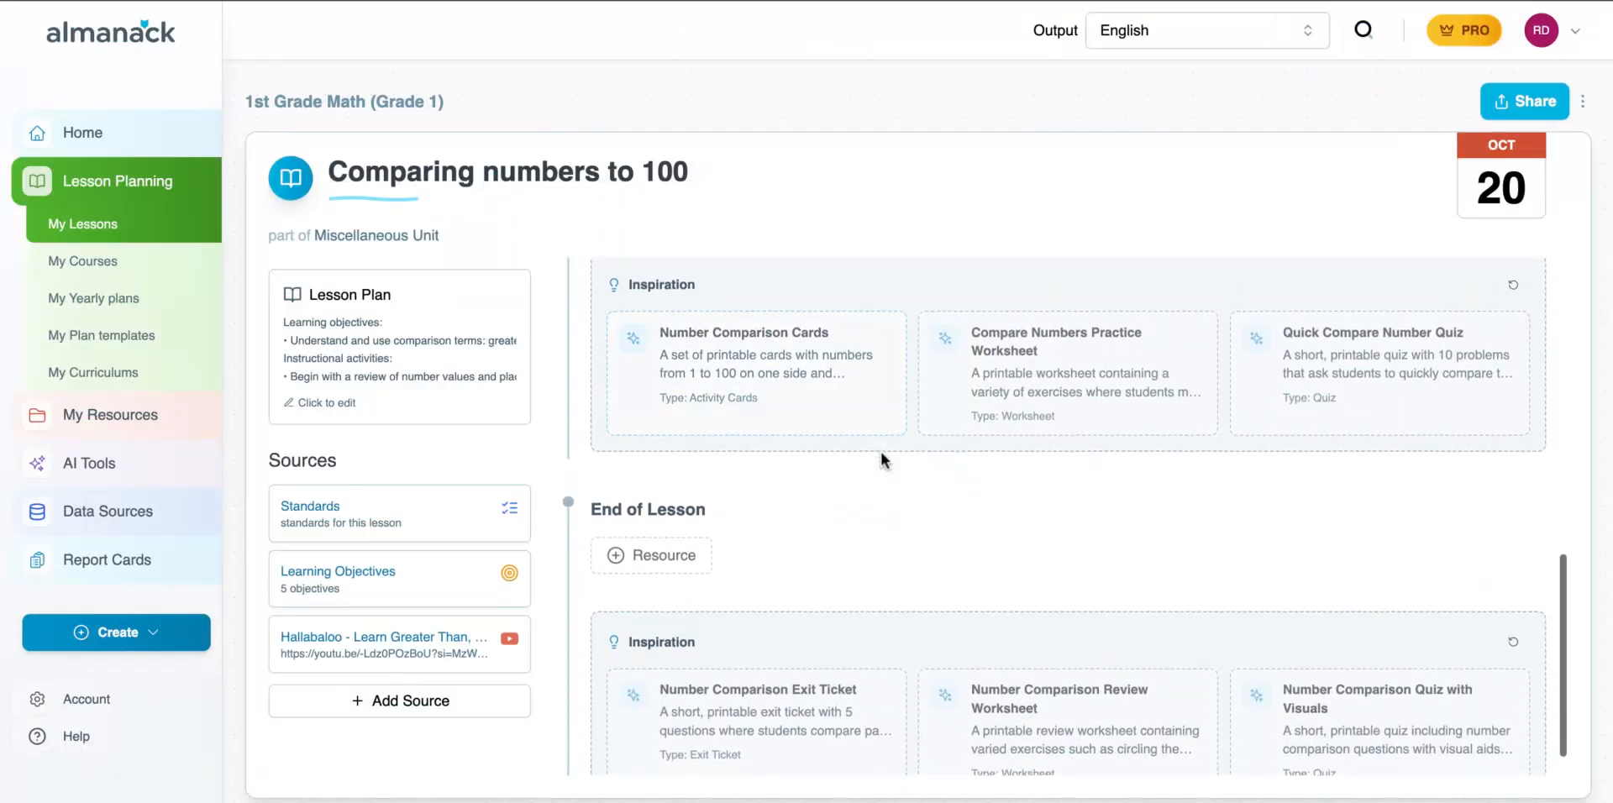
scroll(881, 452, "down", 1)
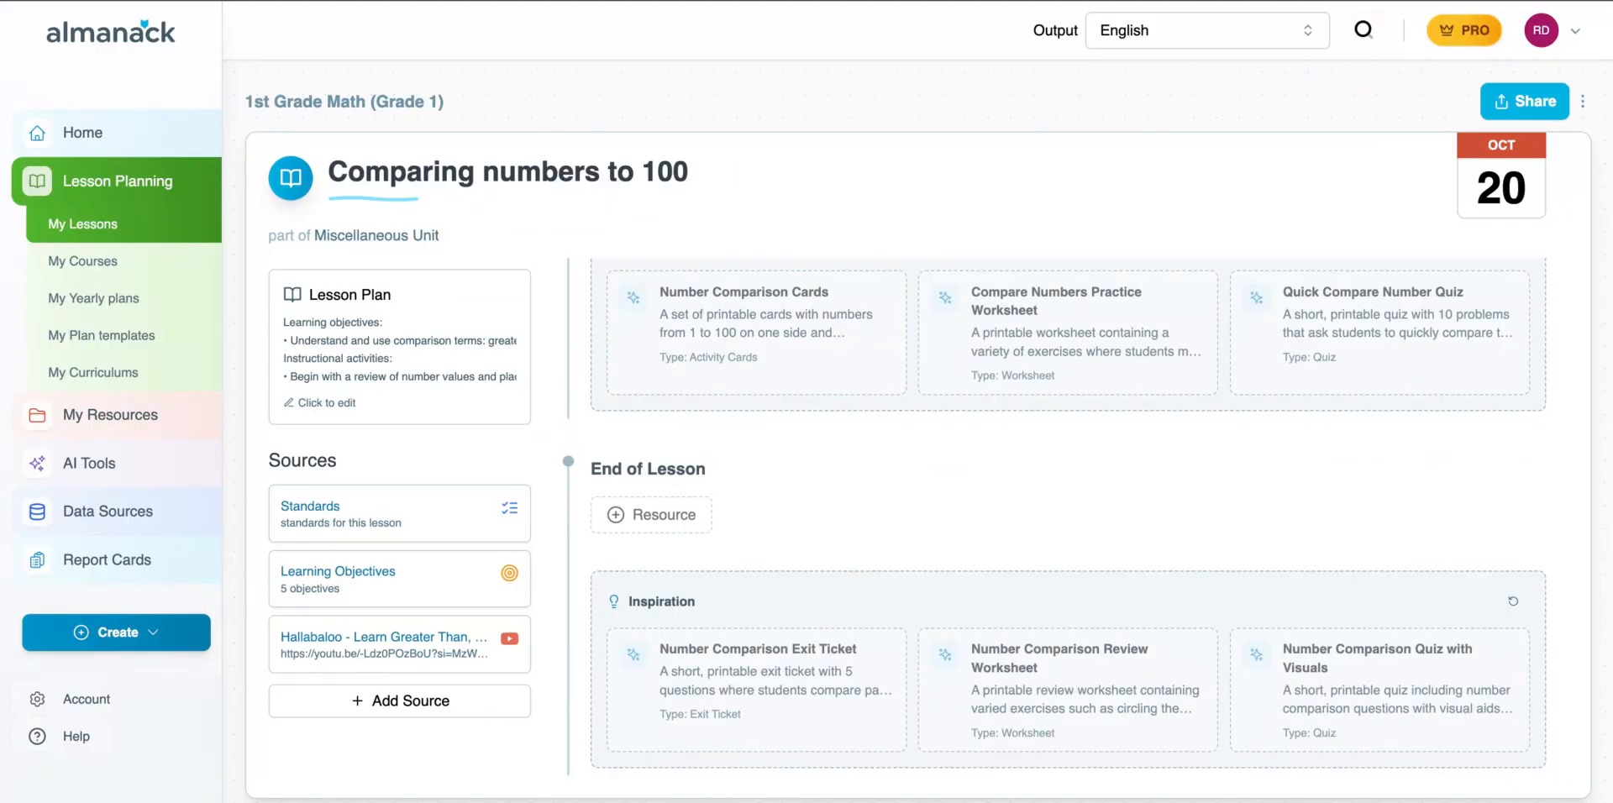